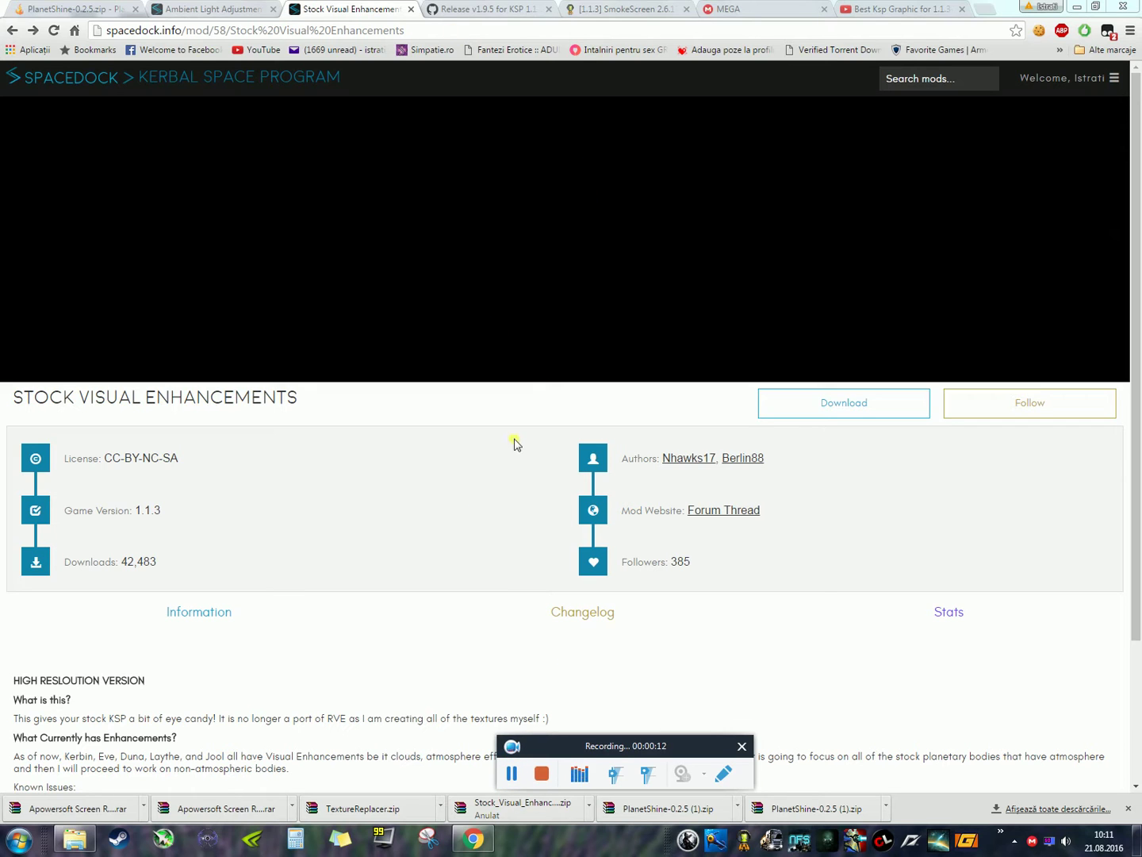
Examine the "Best Ksp Graphic for 1.1.3- continued !" YouTube page, including its description and the comments about the mod package.
{"action": "left_click", "coordinate": [771, 12]}
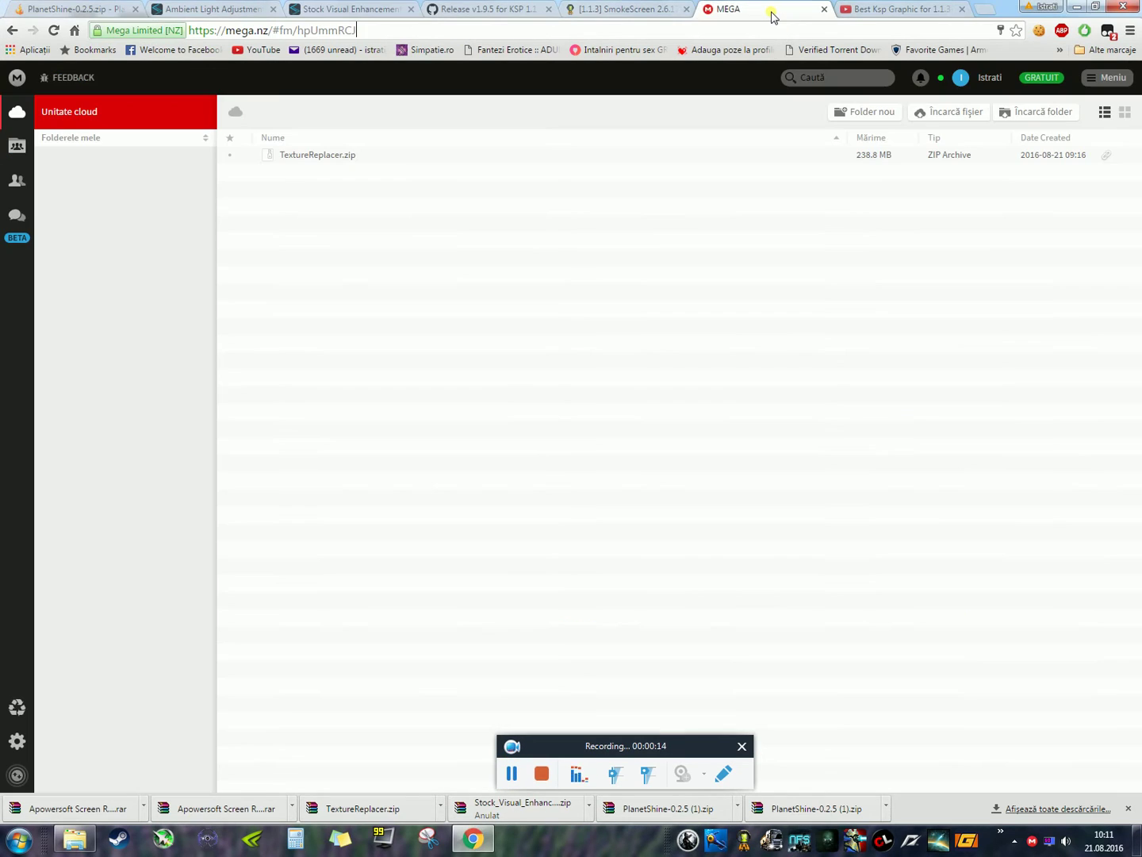
{"action": "left_click", "coordinate": [886, 10]}
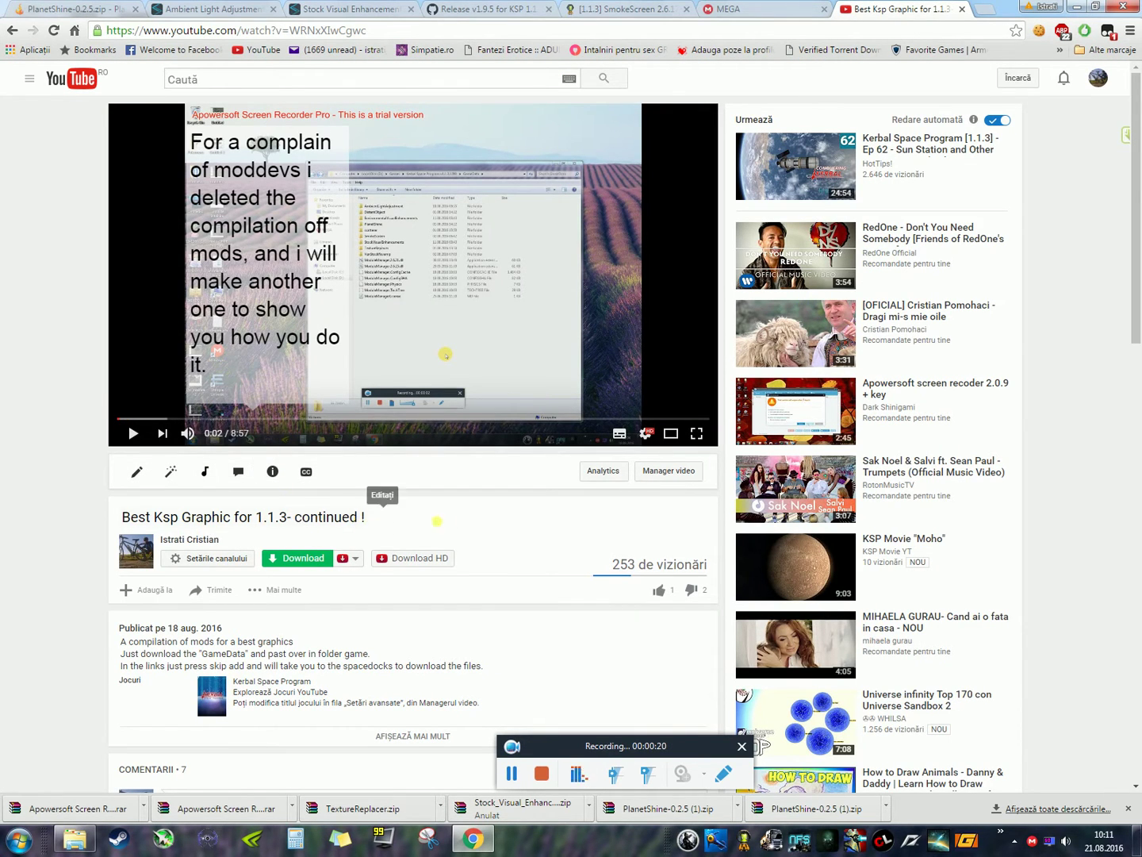
{"action": "left_click_drag", "start_coordinate": [369, 518], "coordinate": [56, 533]}
{"action": "left_click", "coordinate": [66, 581]}
{"action": "scroll", "coordinate": [70, 582], "scroll_direction": "down", "scroll_amount": 8}
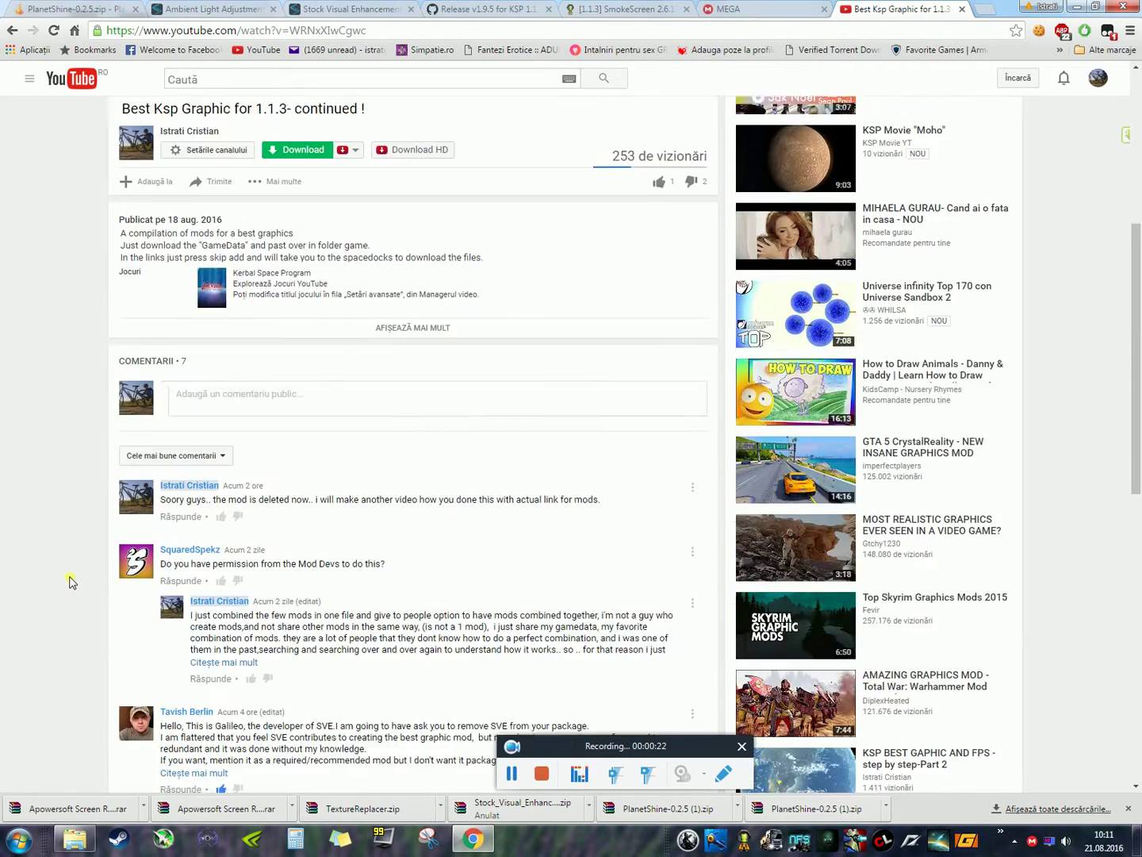
{"action": "left_click_drag", "start_coordinate": [268, 491], "coordinate": [327, 495]}
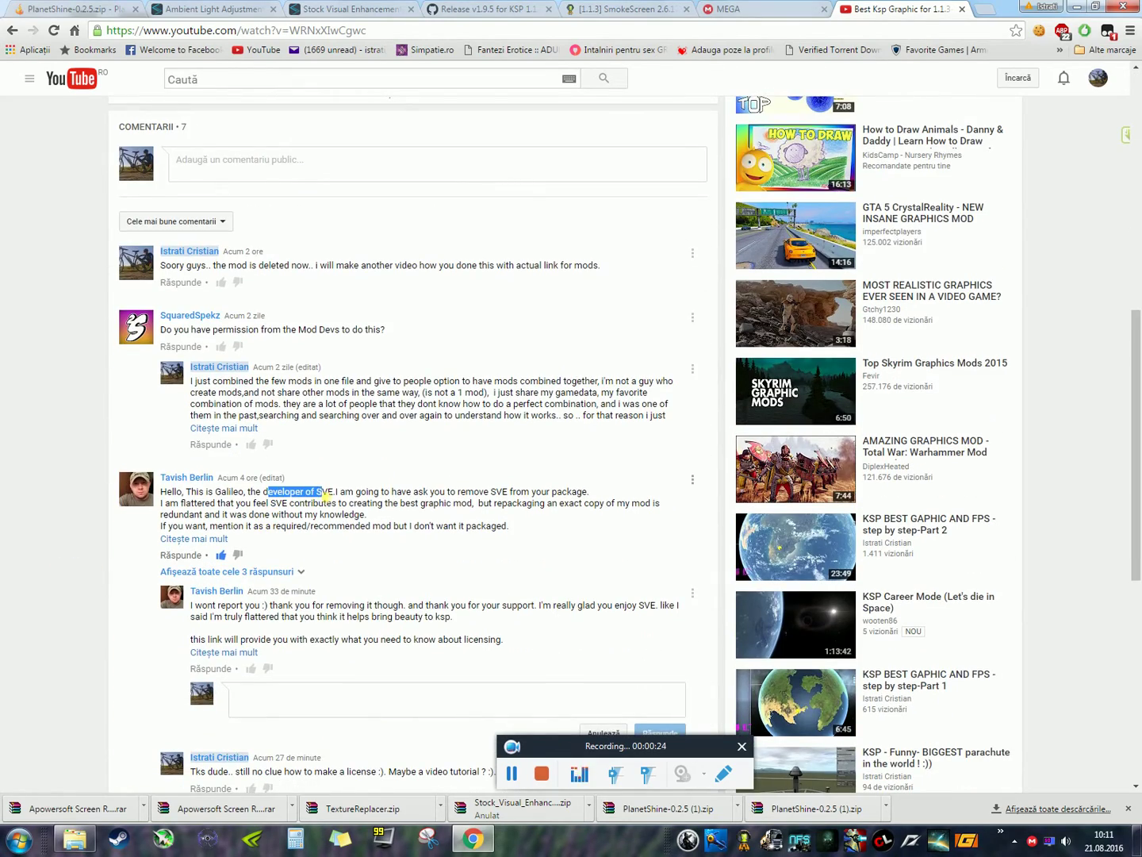
{"action": "scroll", "coordinate": [395, 550], "scroll_direction": "up", "scroll_amount": 5}
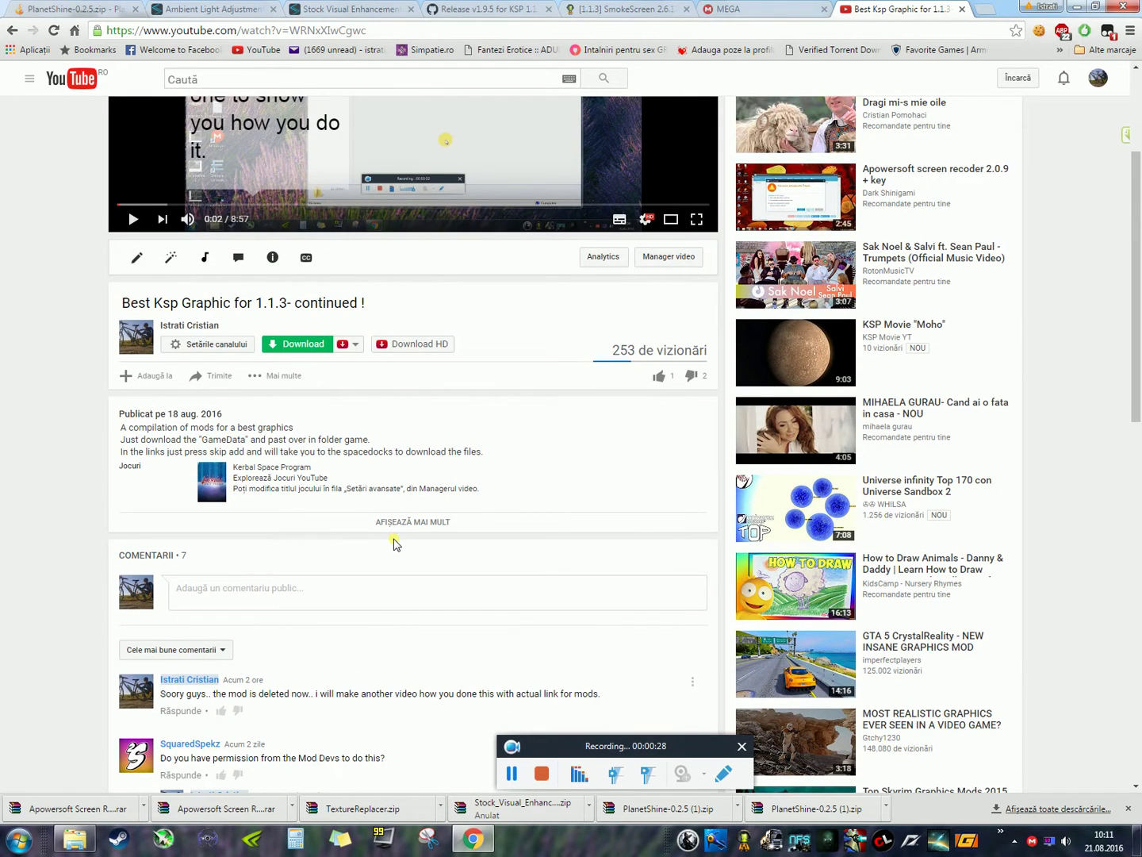
{"action": "scroll", "coordinate": [396, 542], "scroll_direction": "up", "scroll_amount": 3}
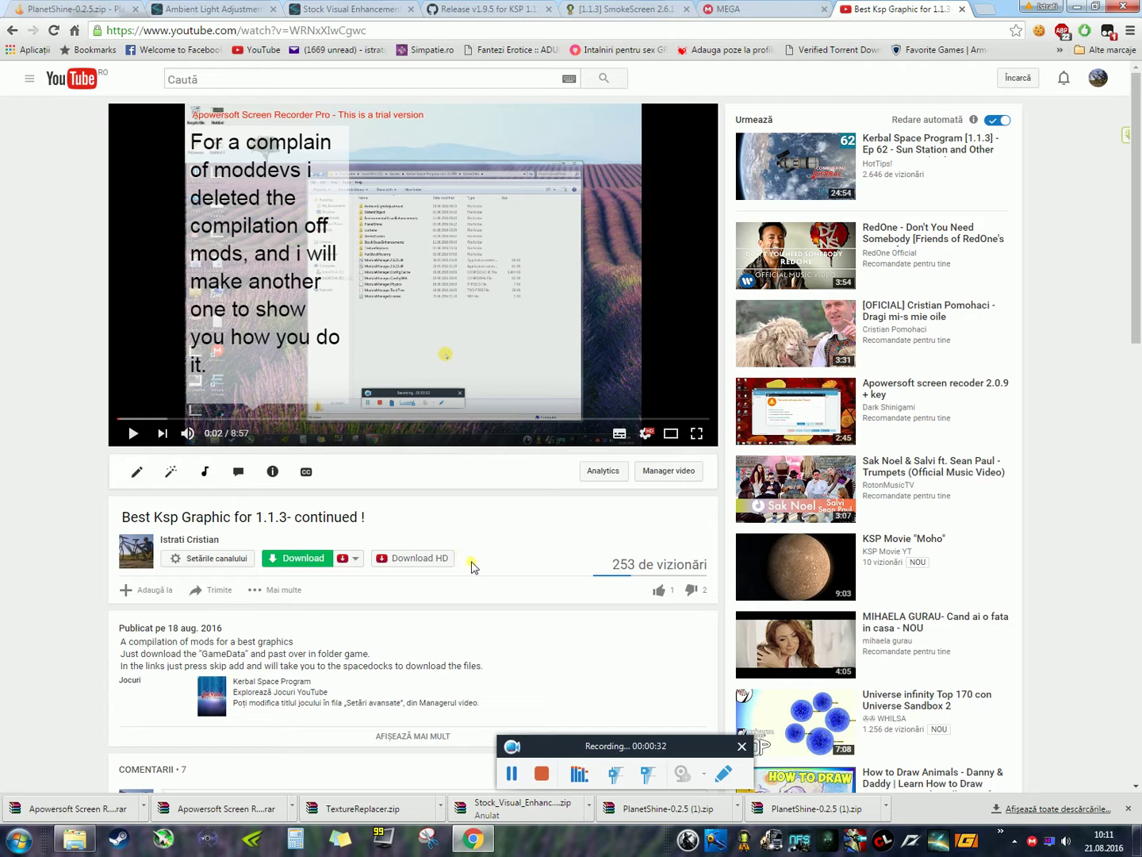
{"action": "scroll", "coordinate": [476, 555], "scroll_direction": "down", "scroll_amount": 5}
{"action": "scroll", "coordinate": [467, 547], "scroll_direction": "up", "scroll_amount": 5}
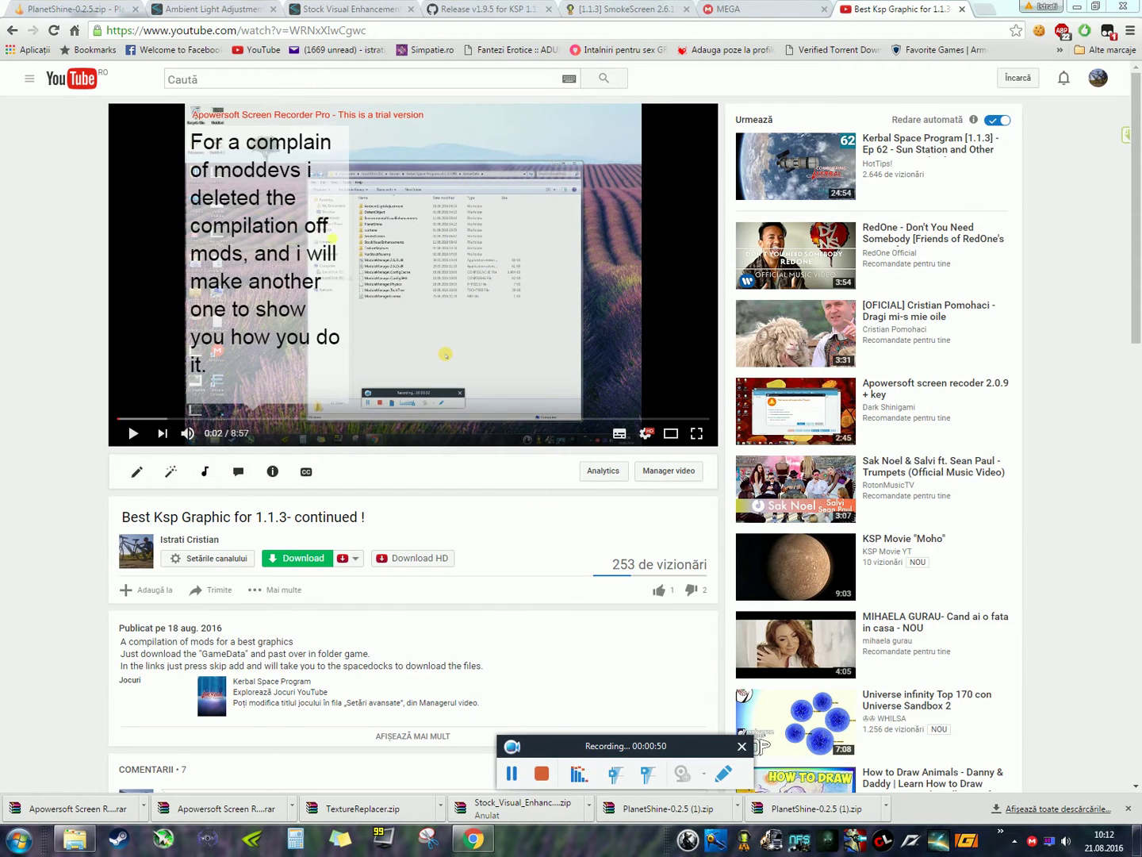
Review the open PlanetShine, Ambient Light Adjustment, Stock Visual Enhancements and Stock-Revamp mod pages, checking mod names and game version.
{"action": "key", "text": "ctrl+1"}
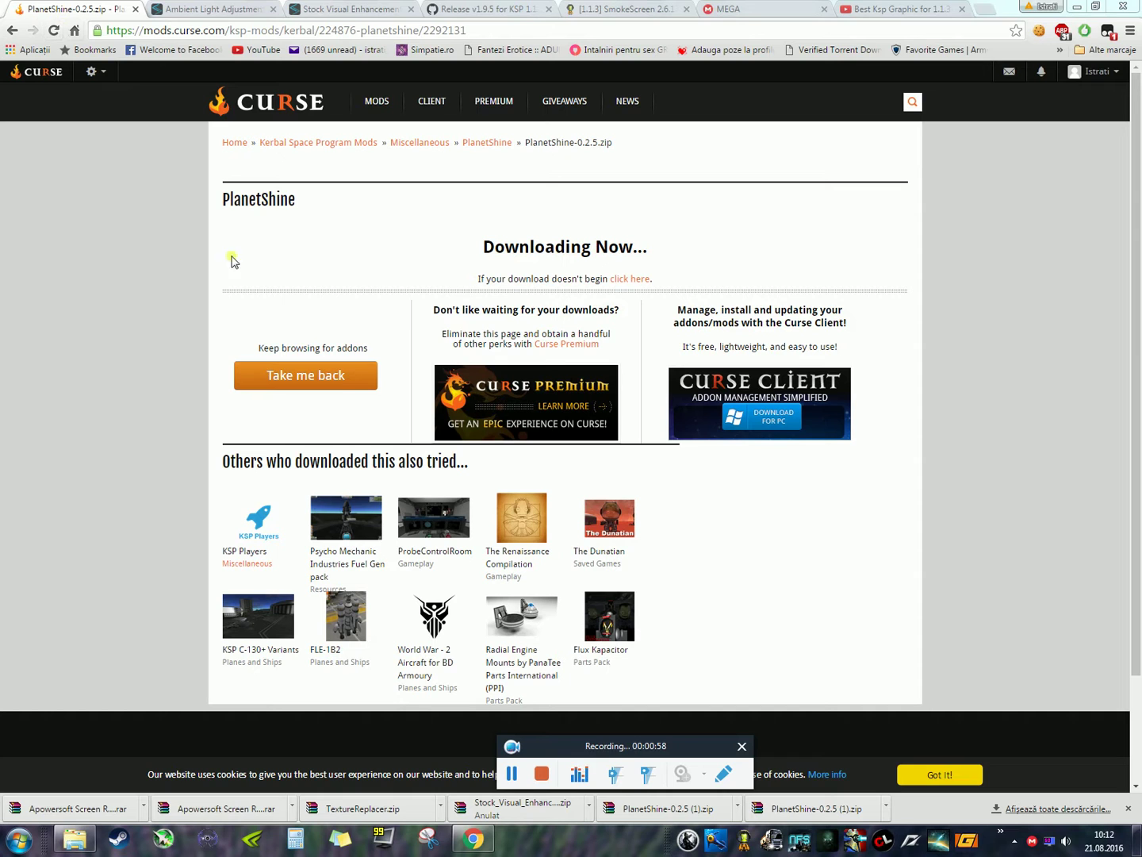
{"action": "left_click", "coordinate": [253, 9]}
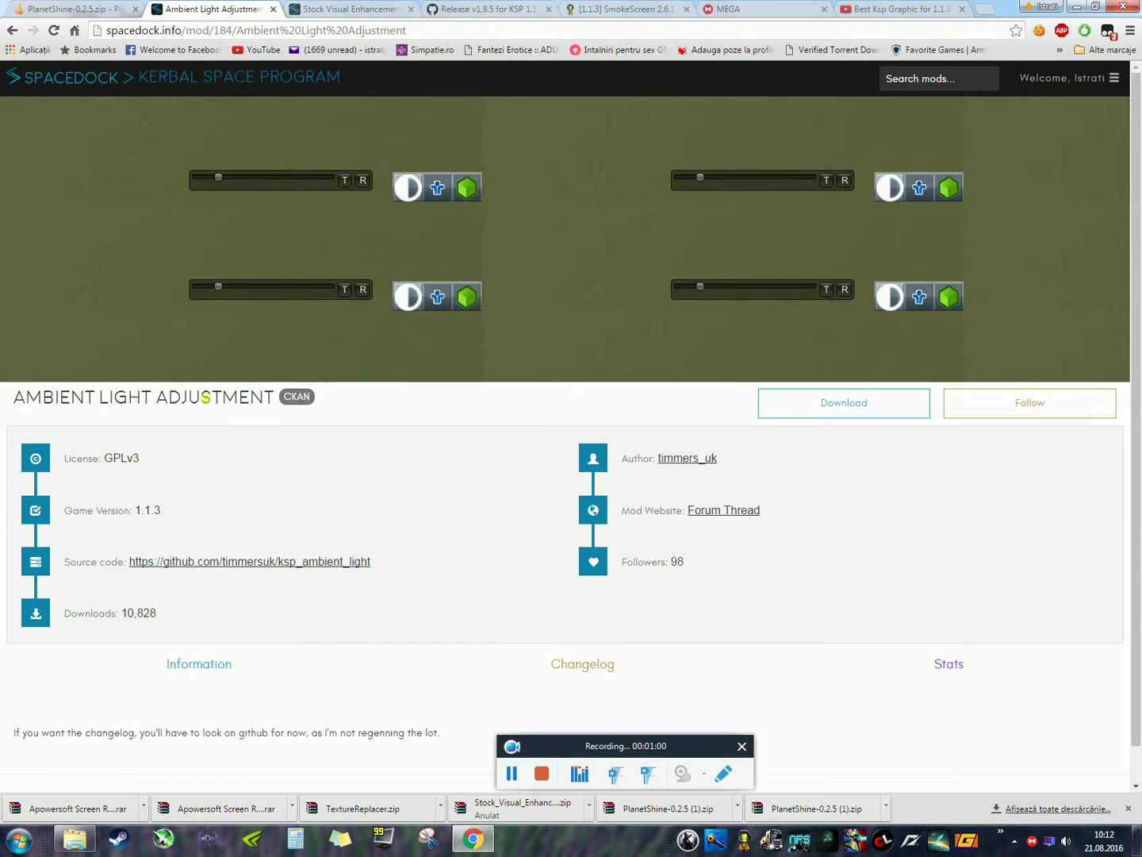
{"action": "double_click", "coordinate": [161, 516]}
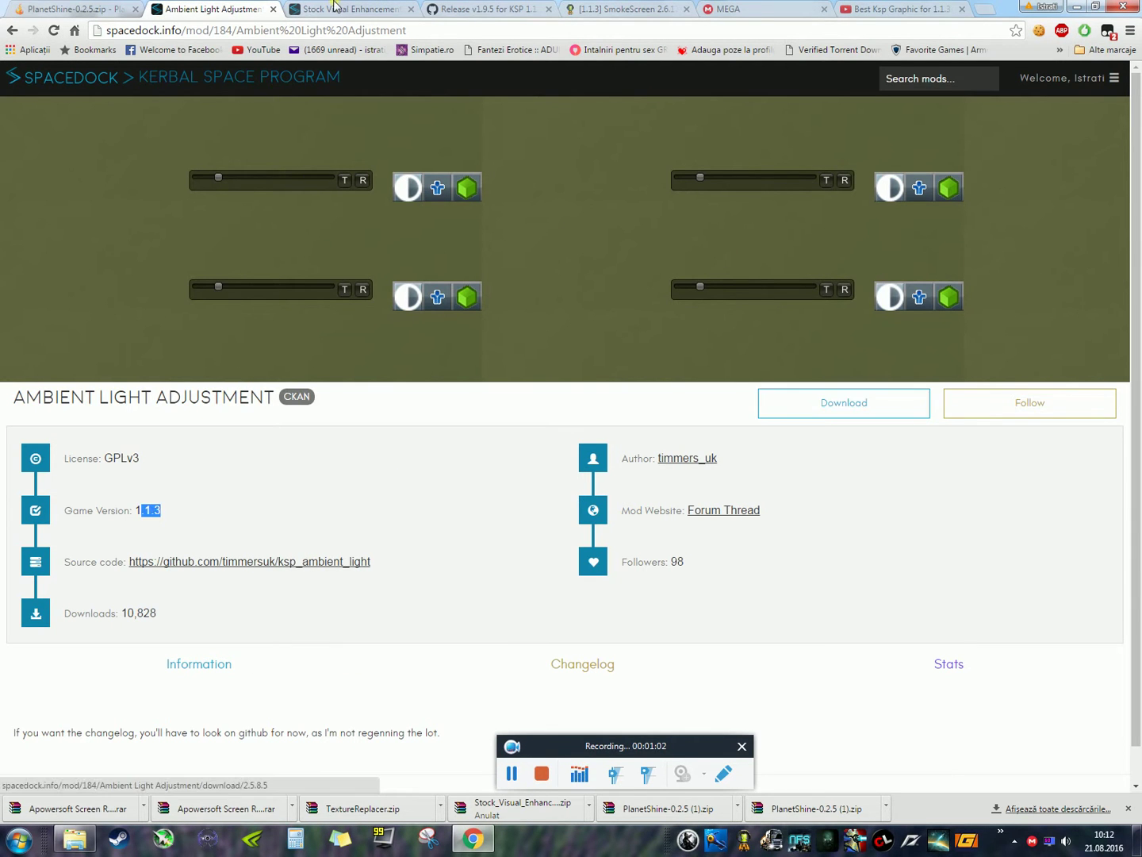
{"action": "left_click", "coordinate": [338, 8]}
{"action": "left_click_drag", "start_coordinate": [54, 401], "coordinate": [340, 415]}
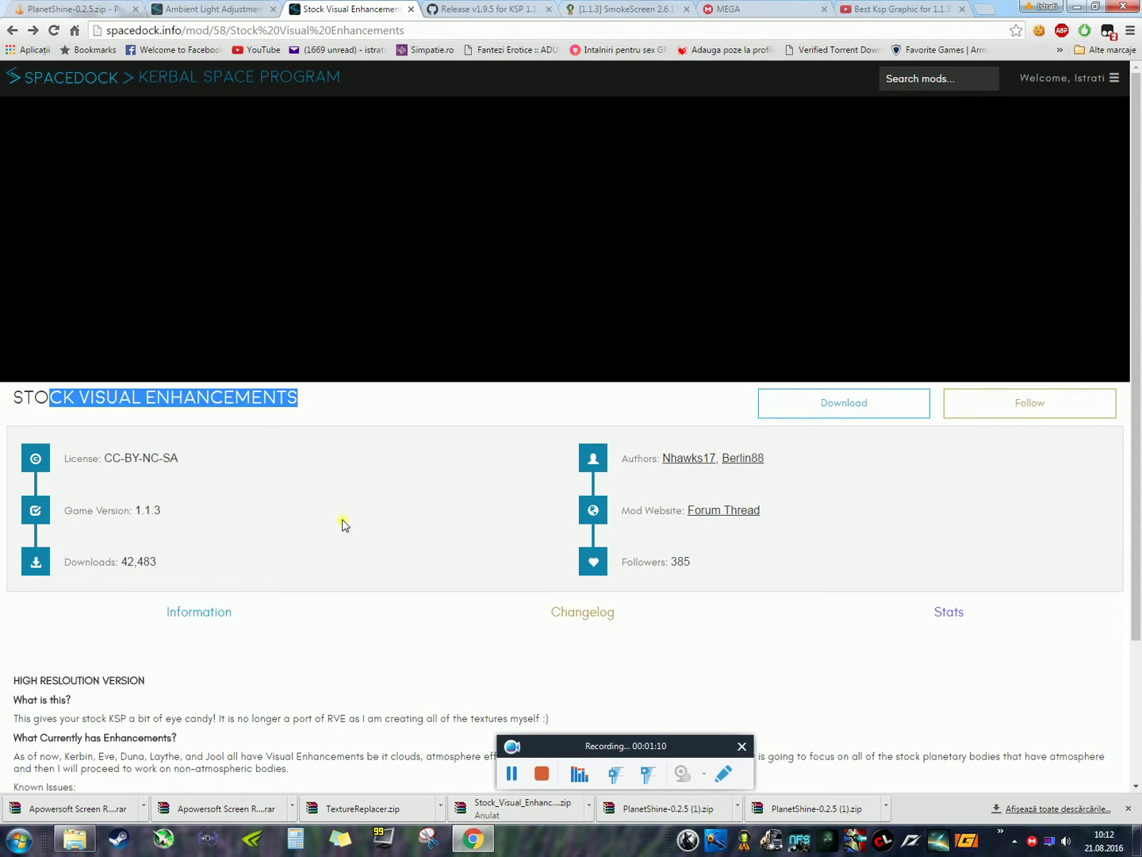
{"action": "left_click", "coordinate": [497, 8]}
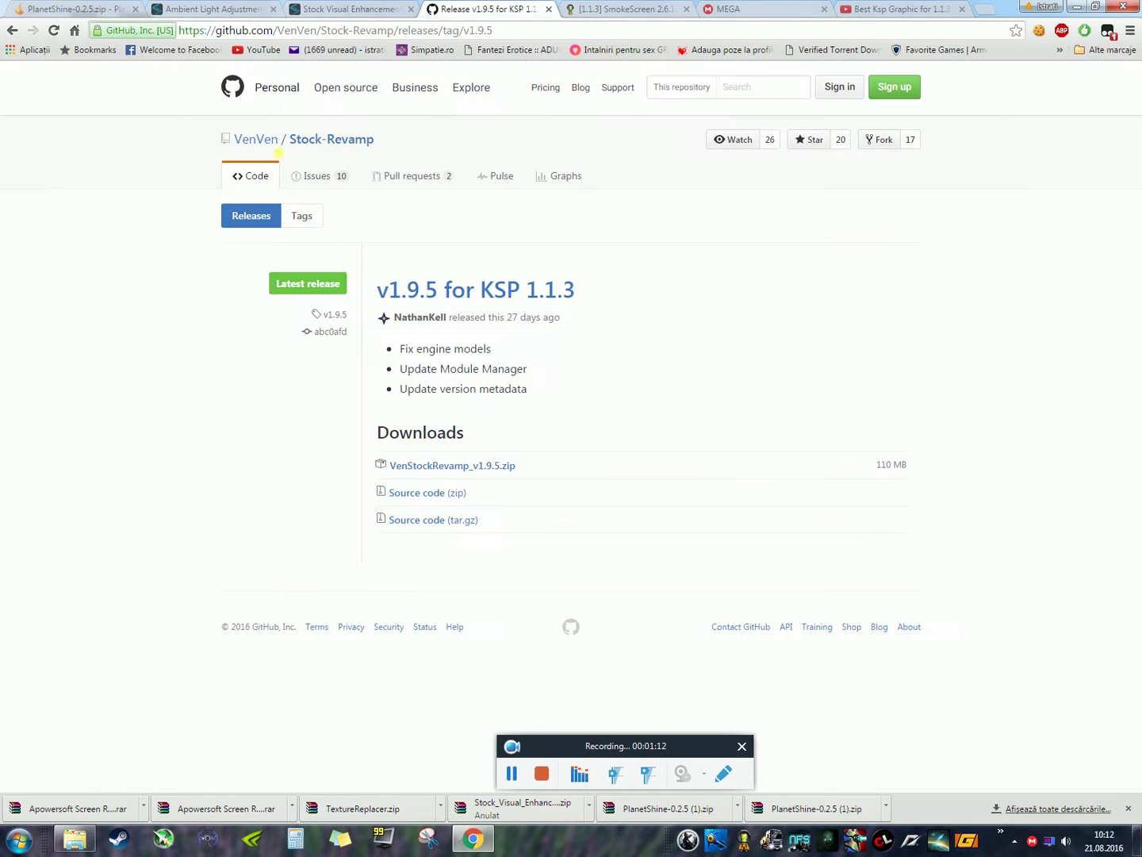
{"action": "left_click_drag", "start_coordinate": [401, 138], "coordinate": [290, 140]}
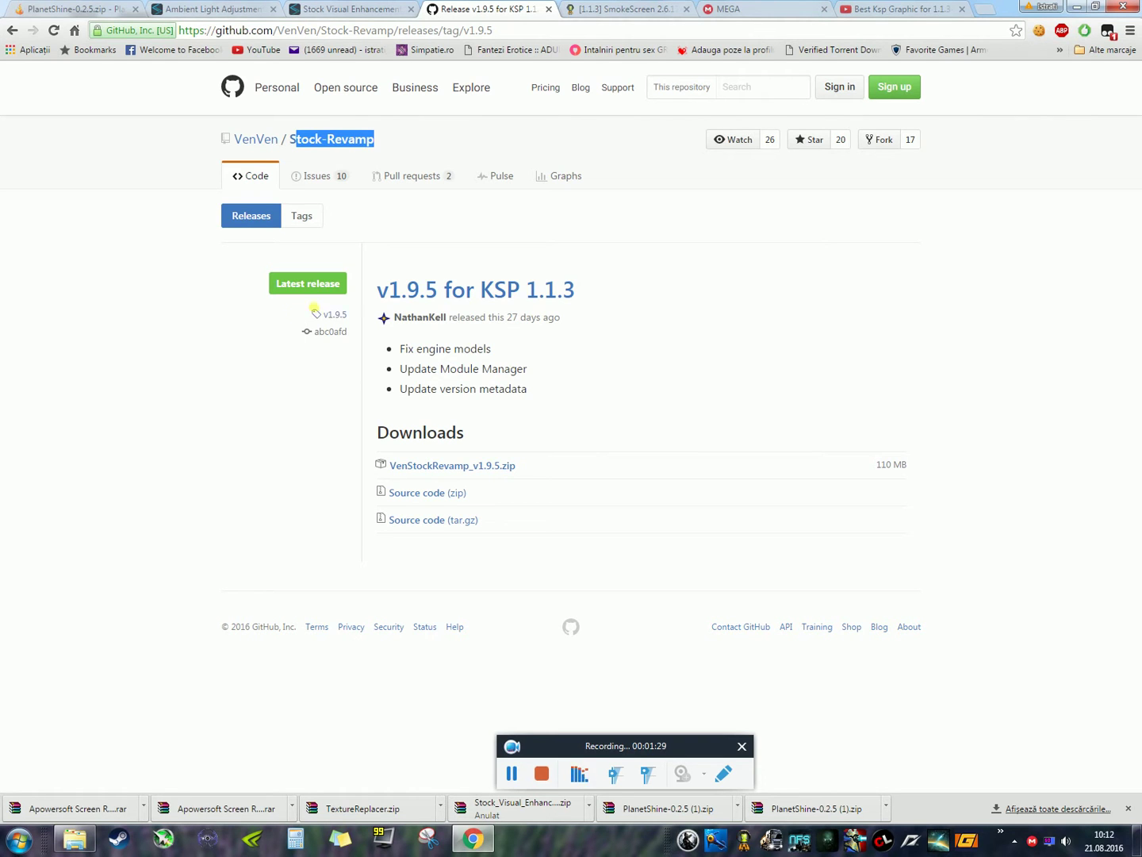
Look through the SmokeScreen 2.6.17 forum thread for the plugin's download link.
{"action": "left_click", "coordinate": [586, 9]}
{"action": "scroll", "coordinate": [500, 356], "scroll_direction": "up", "scroll_amount": 15}
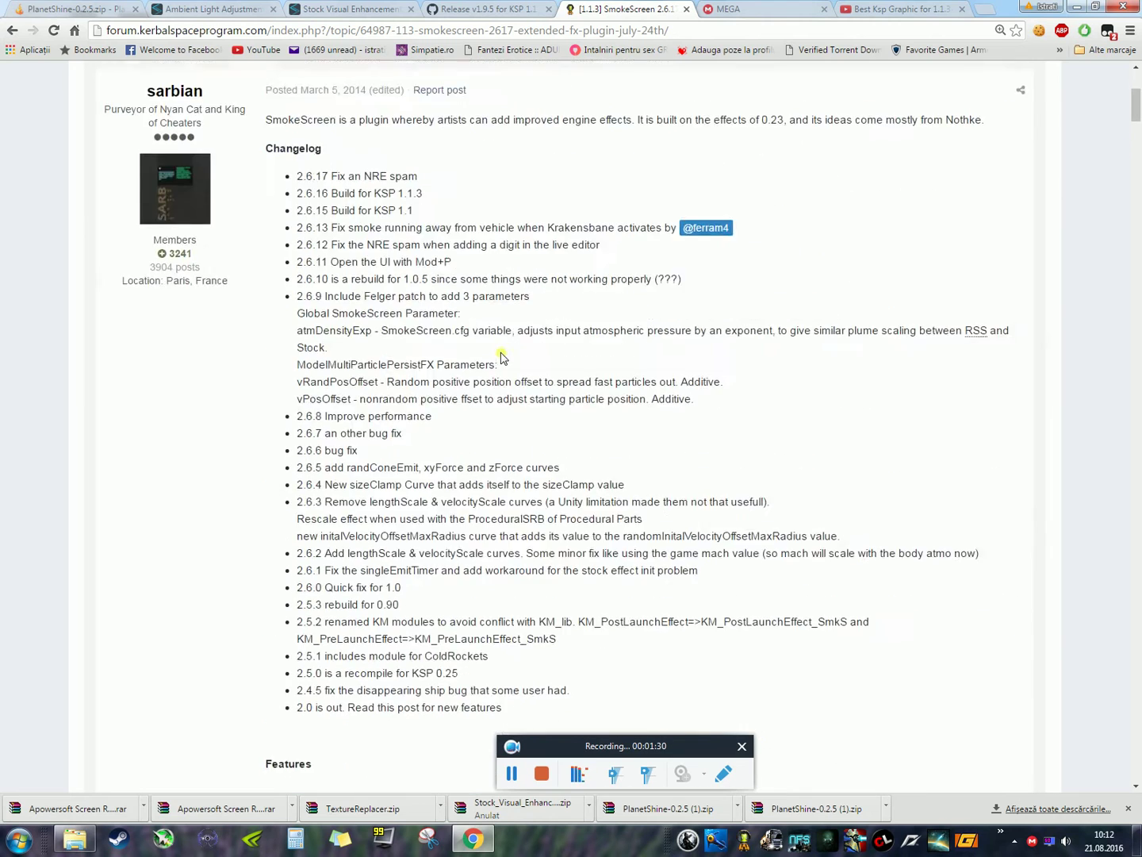
{"action": "left_click_drag", "start_coordinate": [216, 251], "coordinate": [401, 252]}
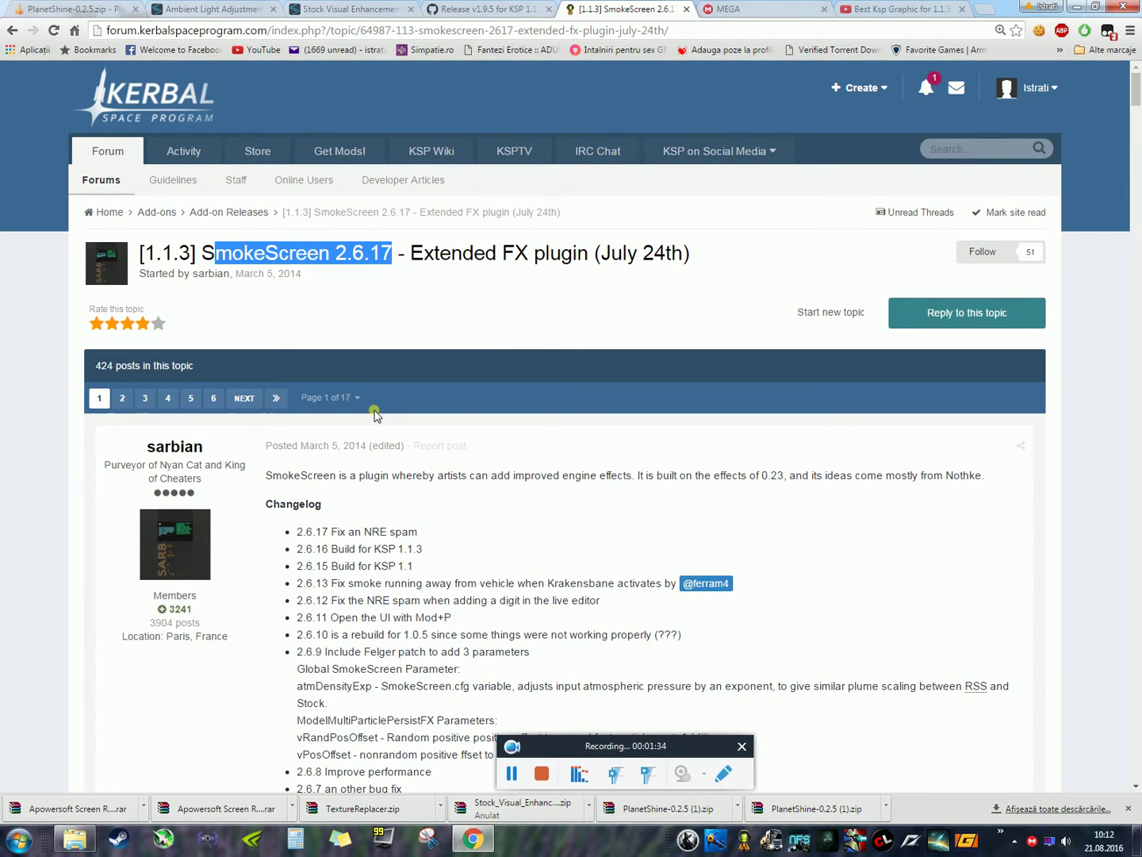
{"action": "scroll", "coordinate": [374, 414], "scroll_direction": "down", "scroll_amount": 17}
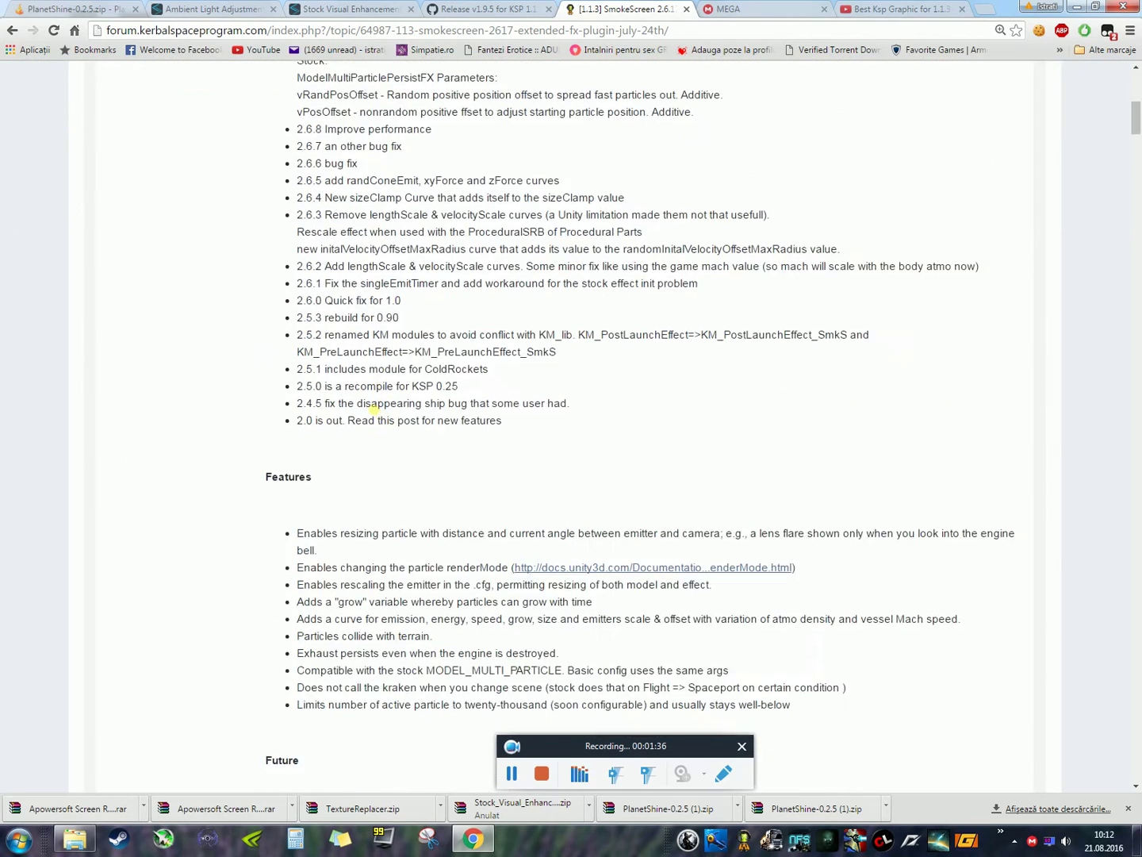
{"action": "scroll", "coordinate": [376, 414], "scroll_direction": "down", "scroll_amount": 1}
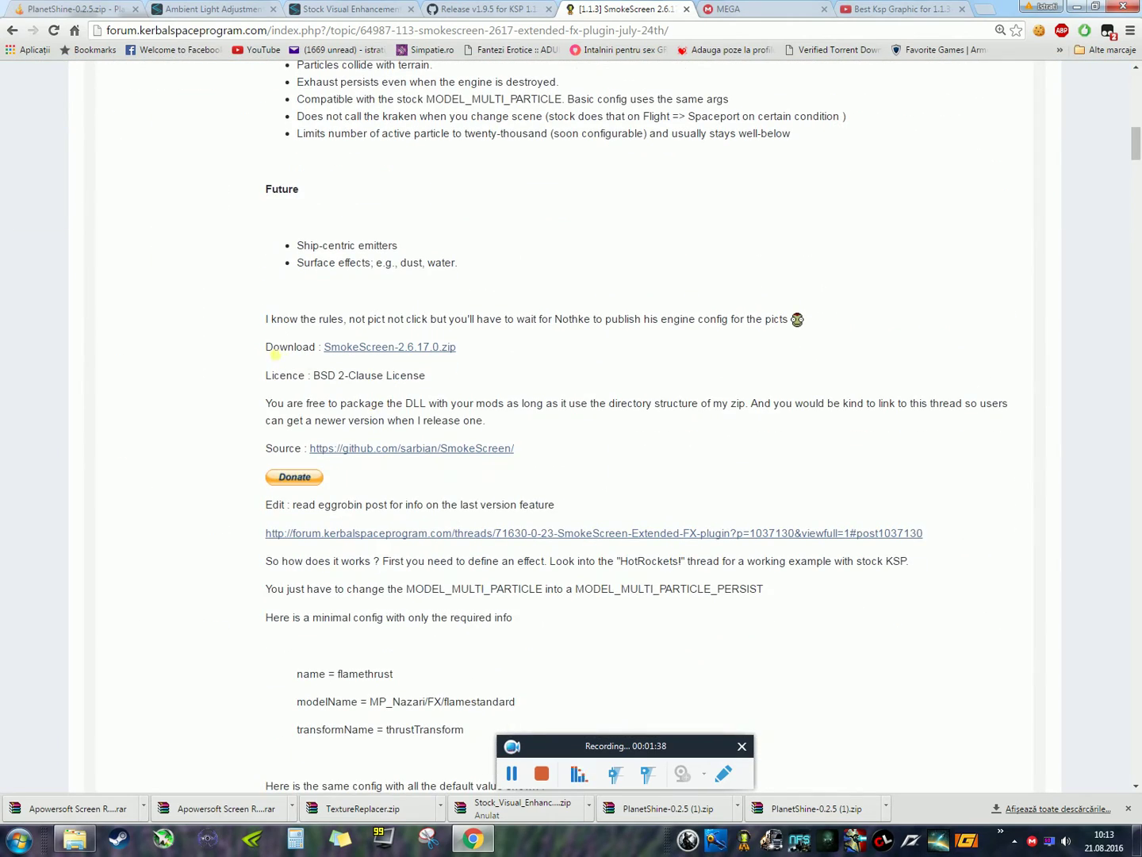
{"action": "left_click_drag", "start_coordinate": [274, 350], "coordinate": [304, 350]}
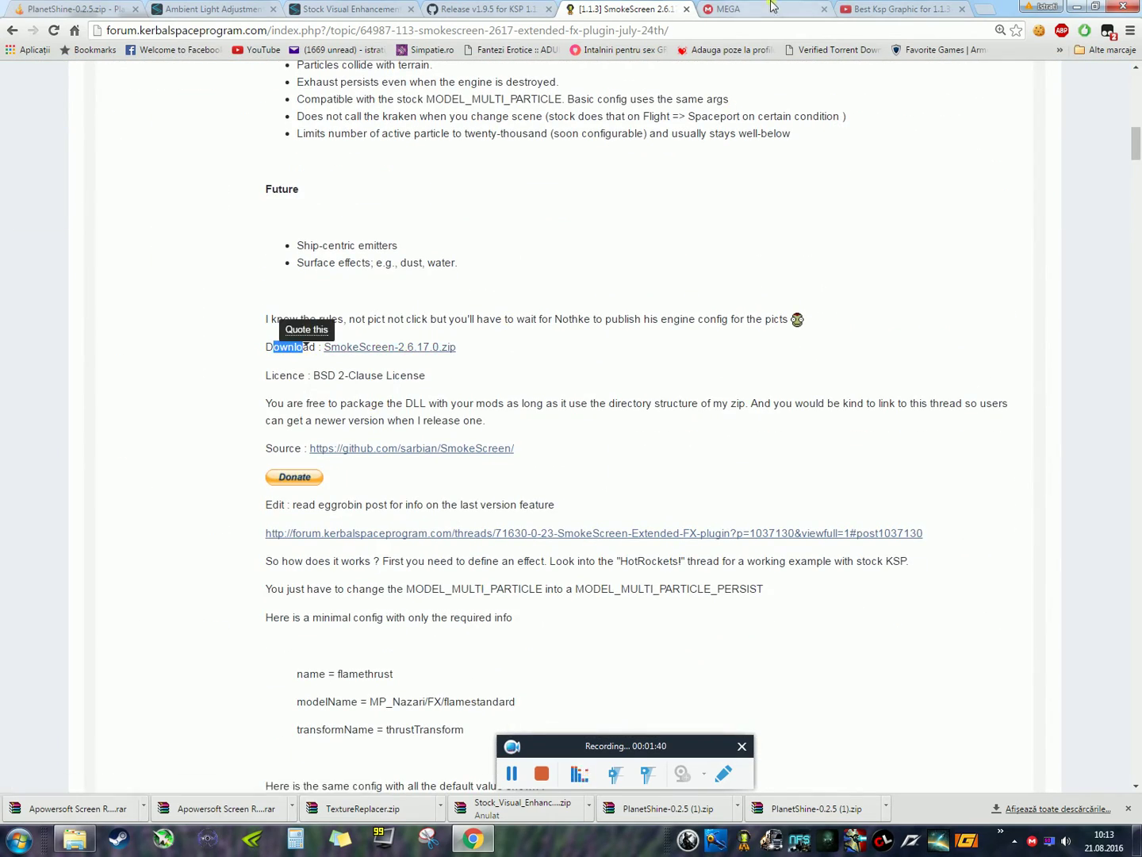
Check the TextureReplacer archive in the MEGA cloud drive and in the local Downloads folder.
{"action": "mouse_move", "coordinate": [96, 840]}
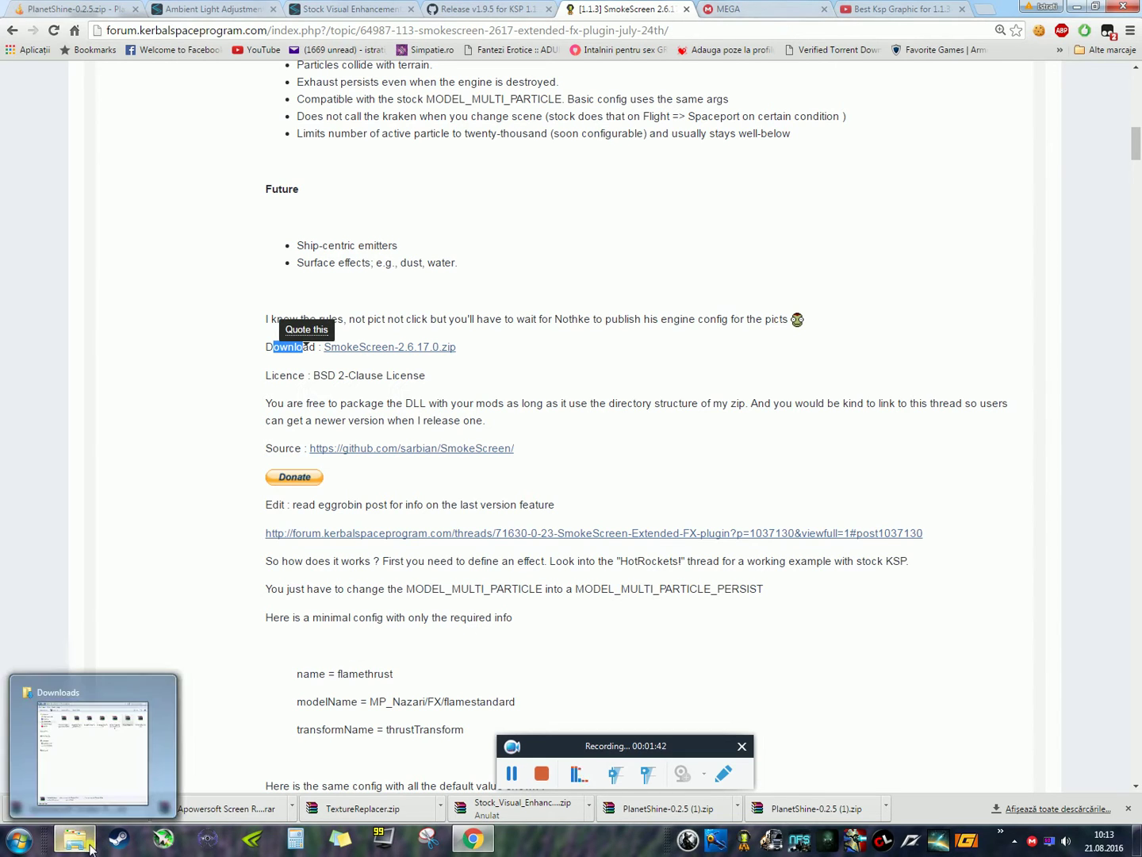
{"action": "left_click", "coordinate": [733, 10]}
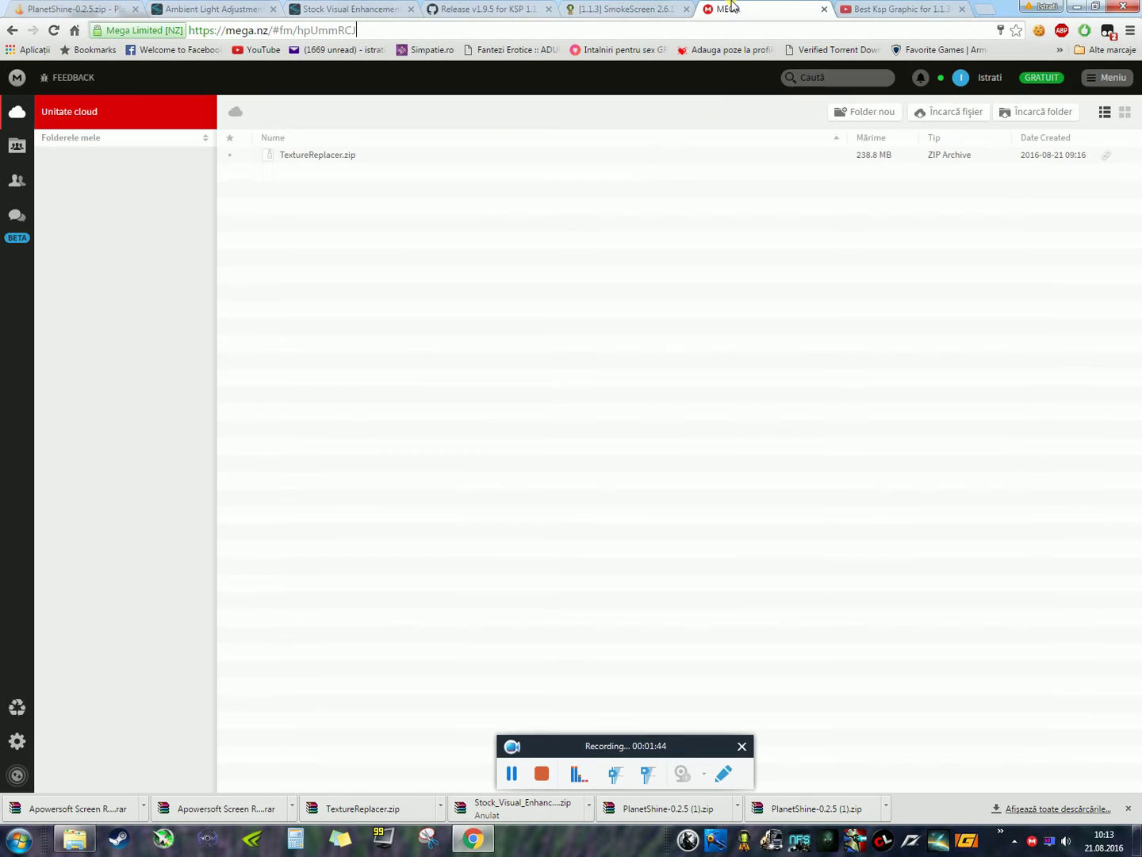
{"action": "left_click", "coordinate": [74, 839]}
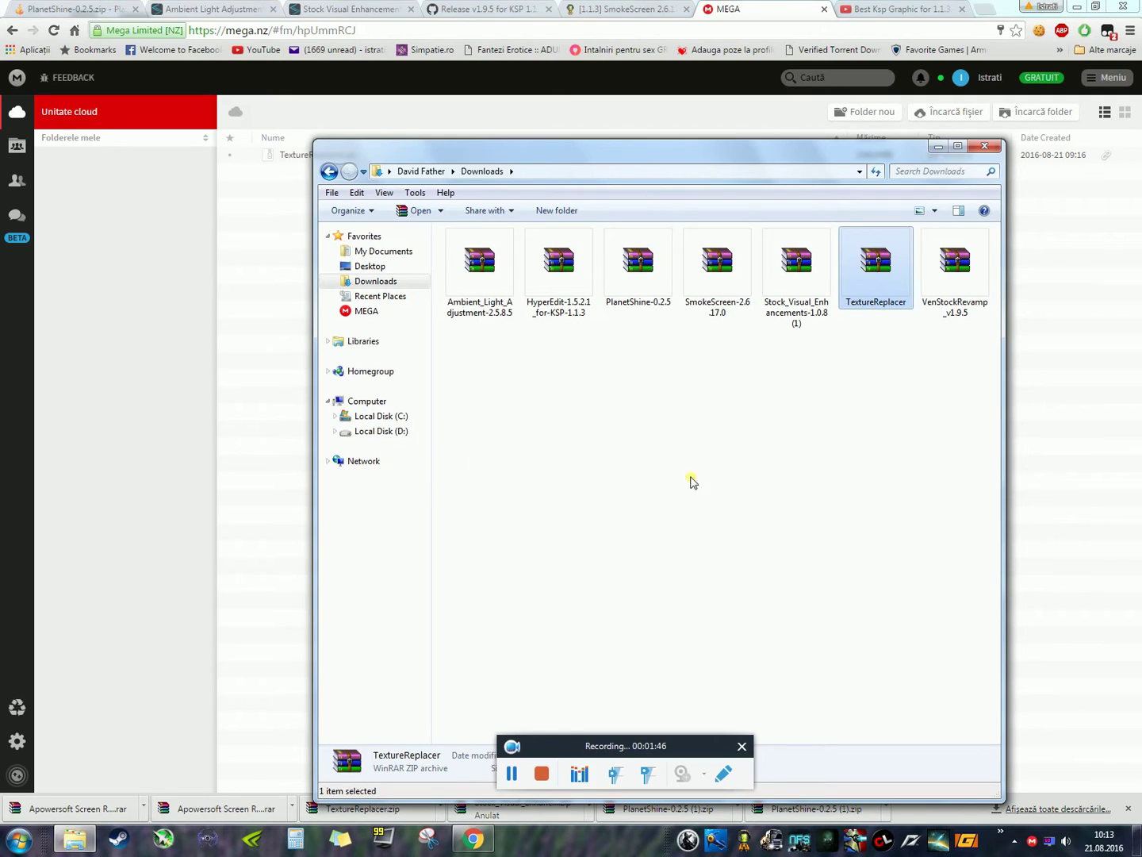
{"action": "left_click", "coordinate": [879, 282]}
{"action": "left_click_drag", "start_coordinate": [881, 362], "coordinate": [893, 257]}
{"action": "left_click", "coordinate": [885, 420]}
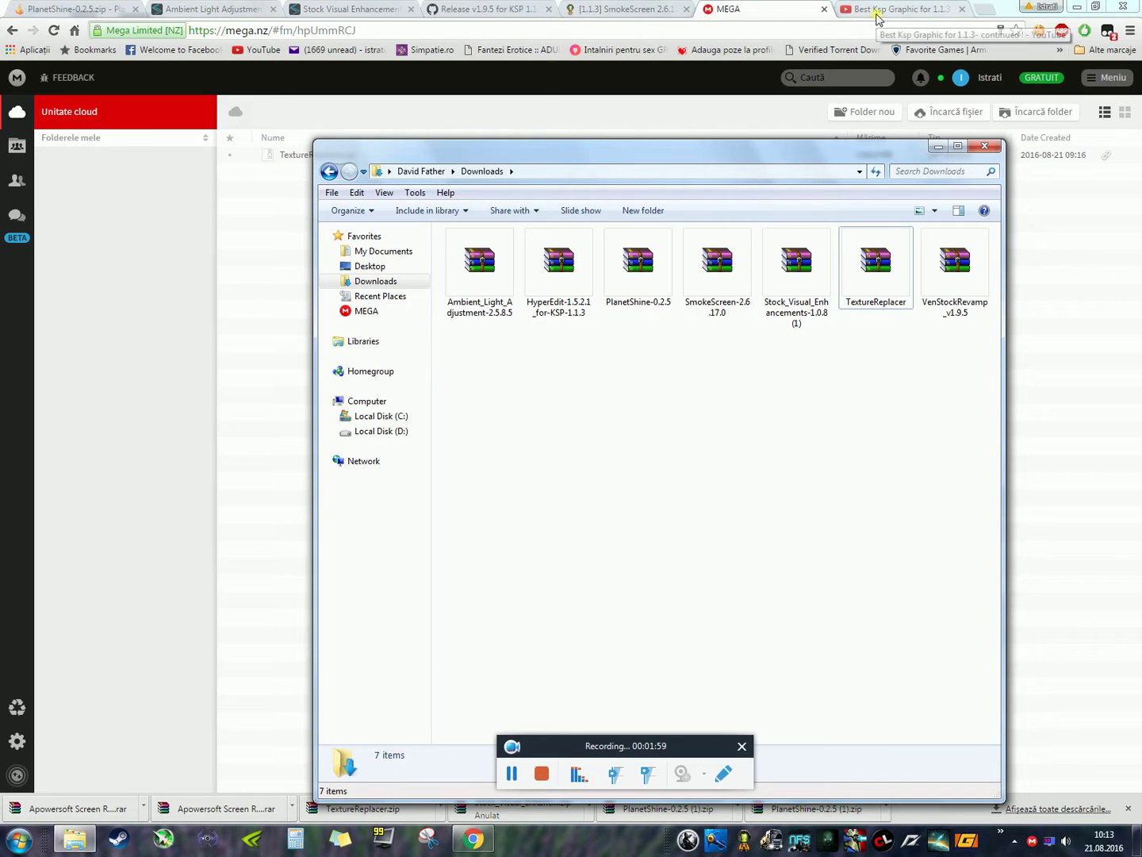
Follow the adf.ly mod link in the YouTube description past its ad, and return to the video page's description.
{"action": "left_click", "coordinate": [512, 776]}
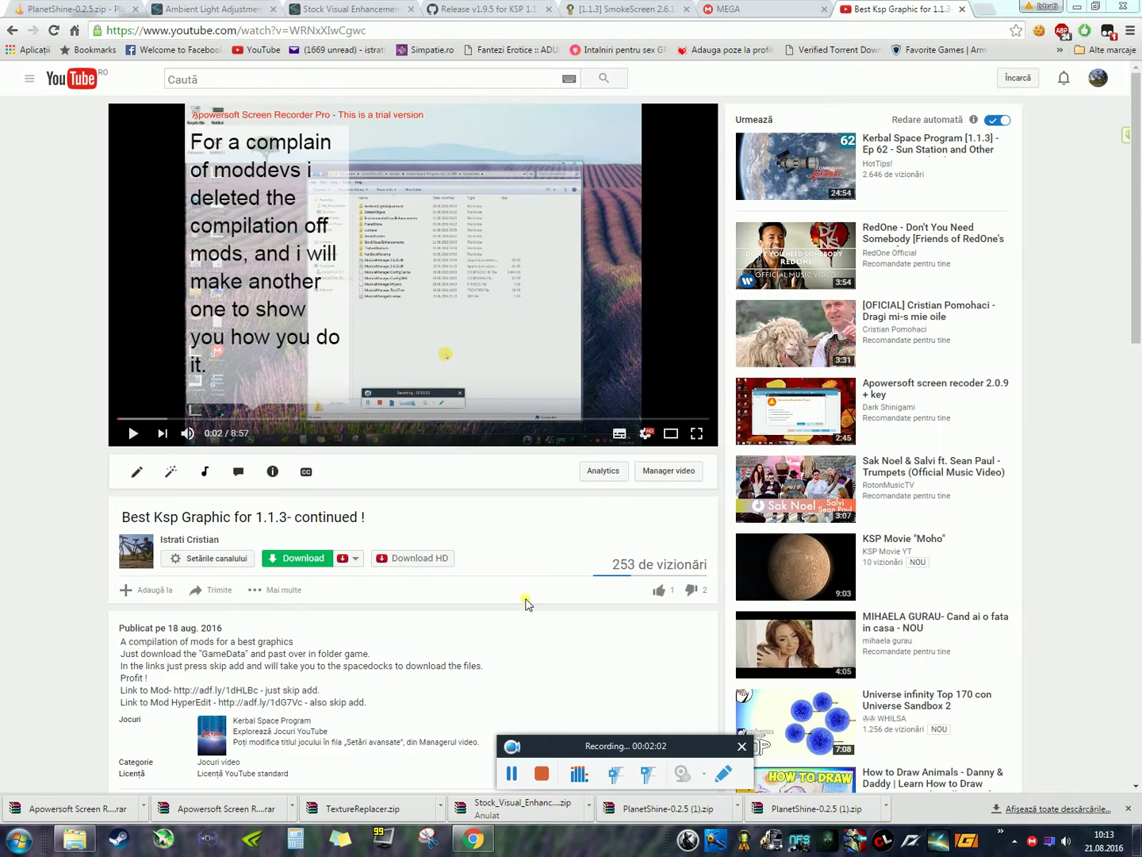
{"action": "left_click", "coordinate": [208, 691]}
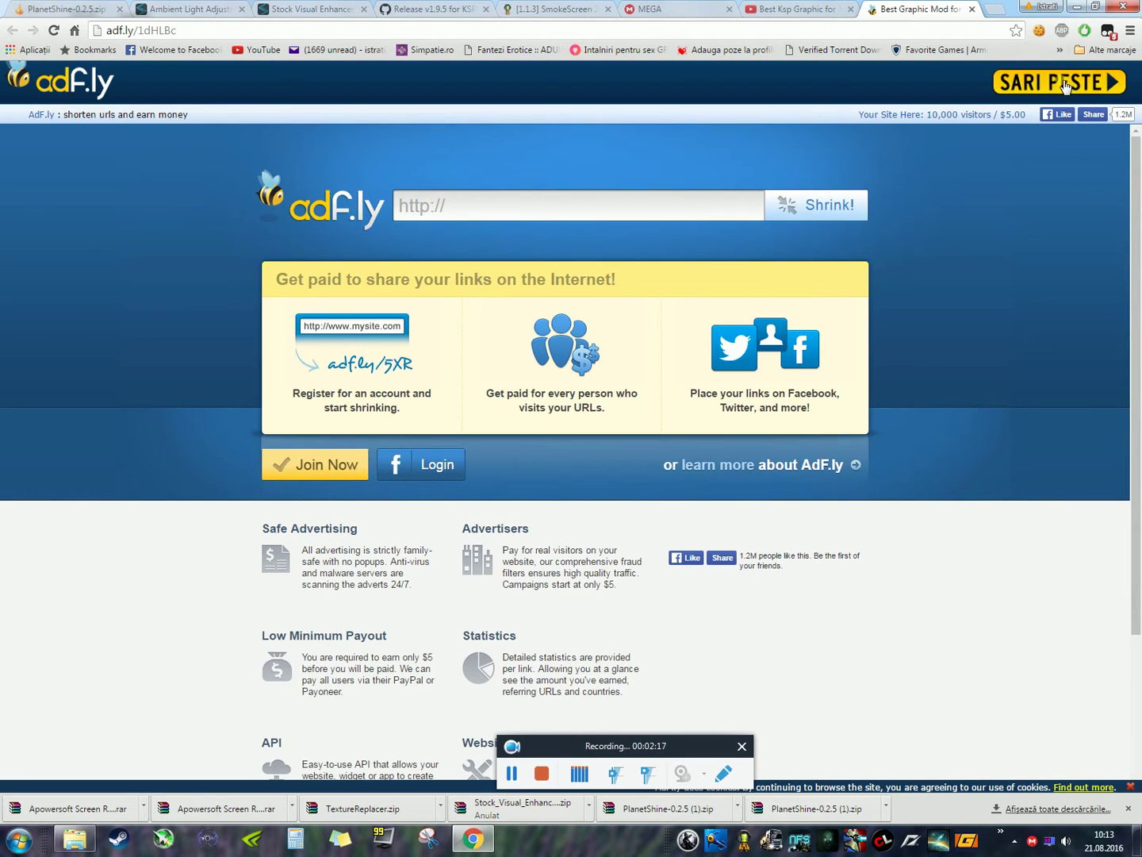
{"action": "left_click", "coordinate": [1066, 80]}
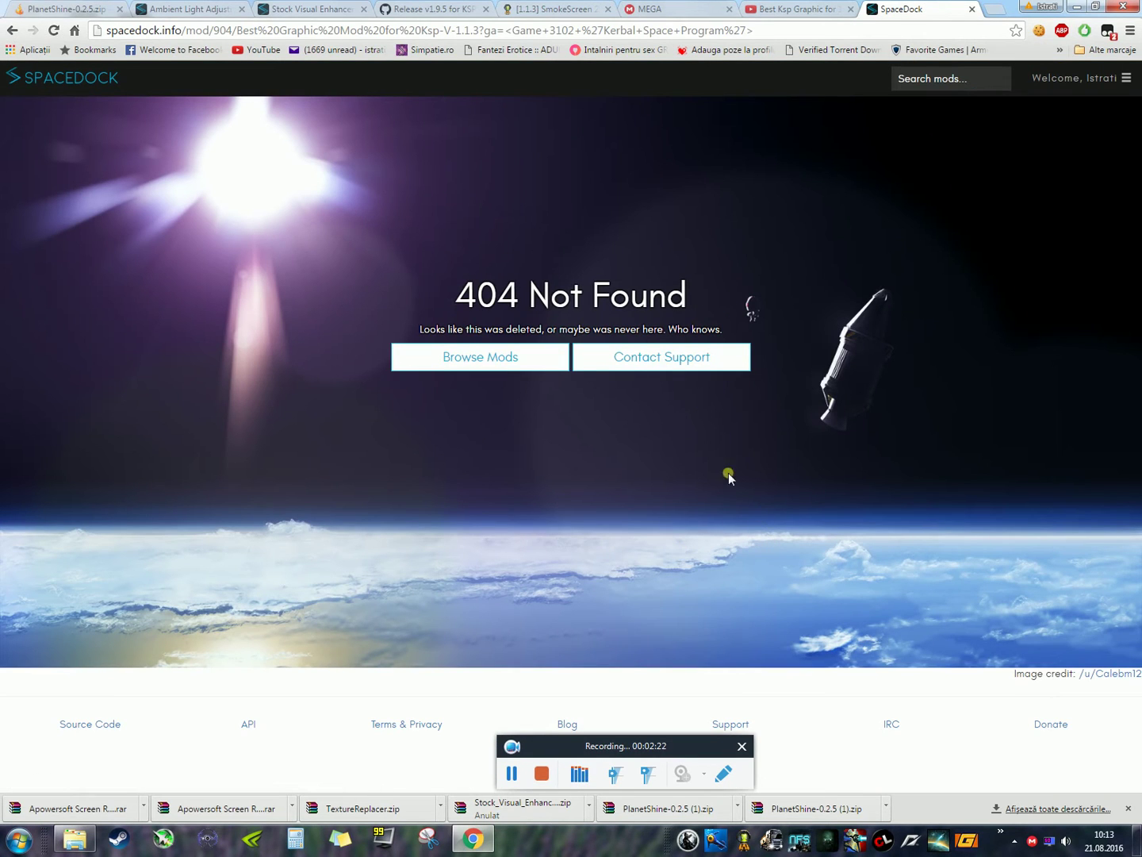
{"action": "left_click", "coordinate": [972, 11]}
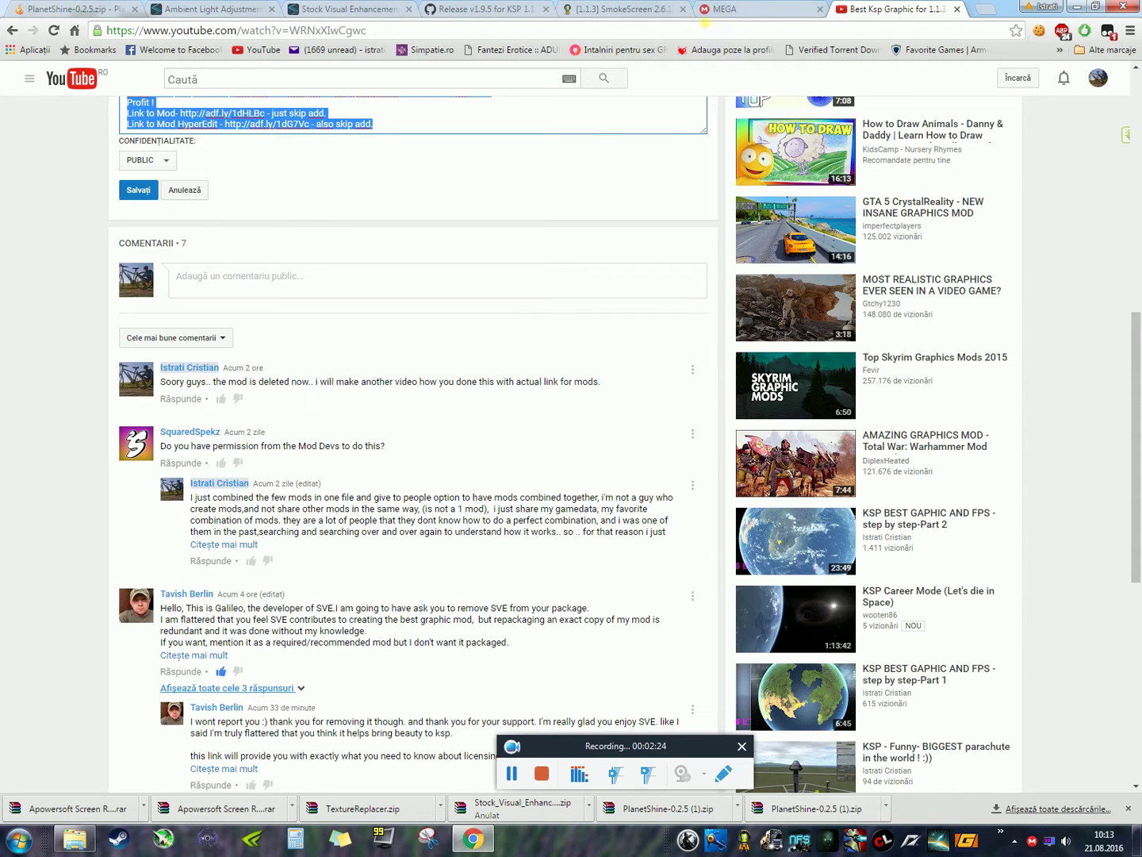
{"action": "scroll", "coordinate": [428, 445], "scroll_direction": "up", "scroll_amount": 3}
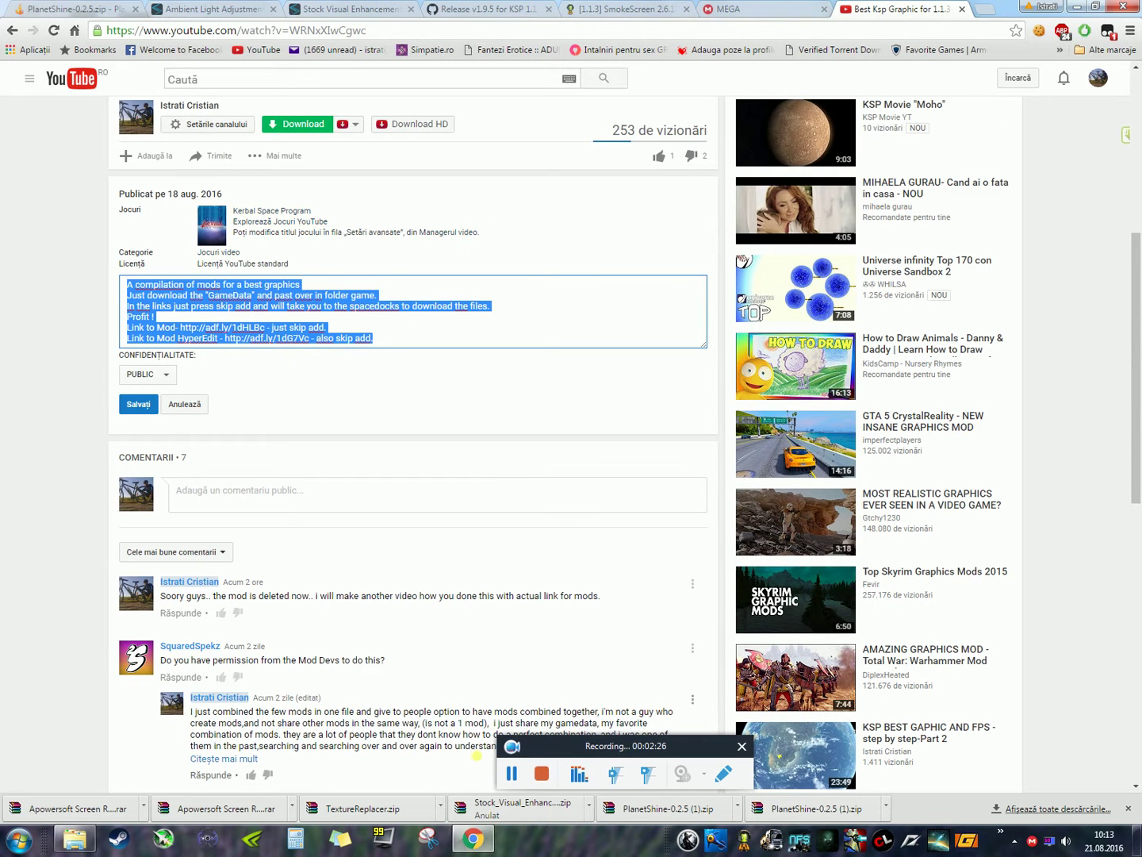
{"action": "left_click", "coordinate": [512, 775]}
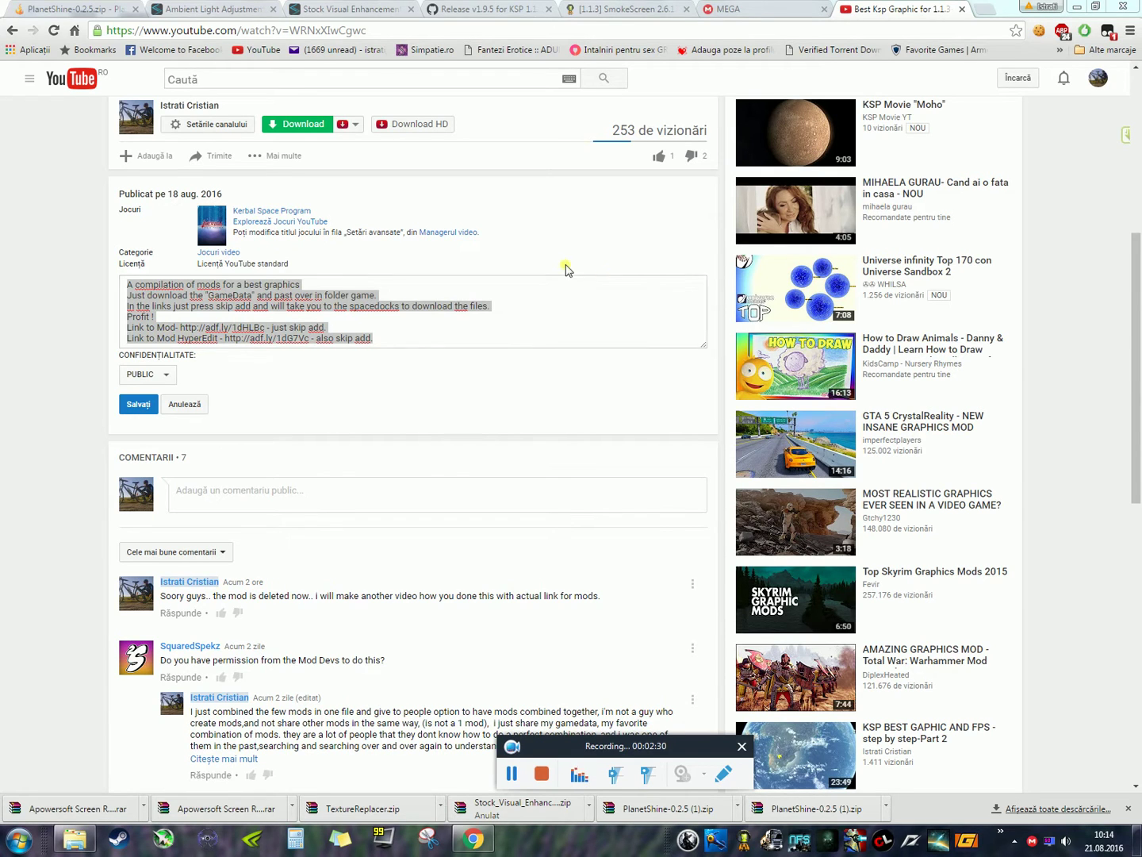
Open Calculator over the video page, enter 0,00001, and return to the video description.
{"action": "left_click", "coordinate": [296, 839]}
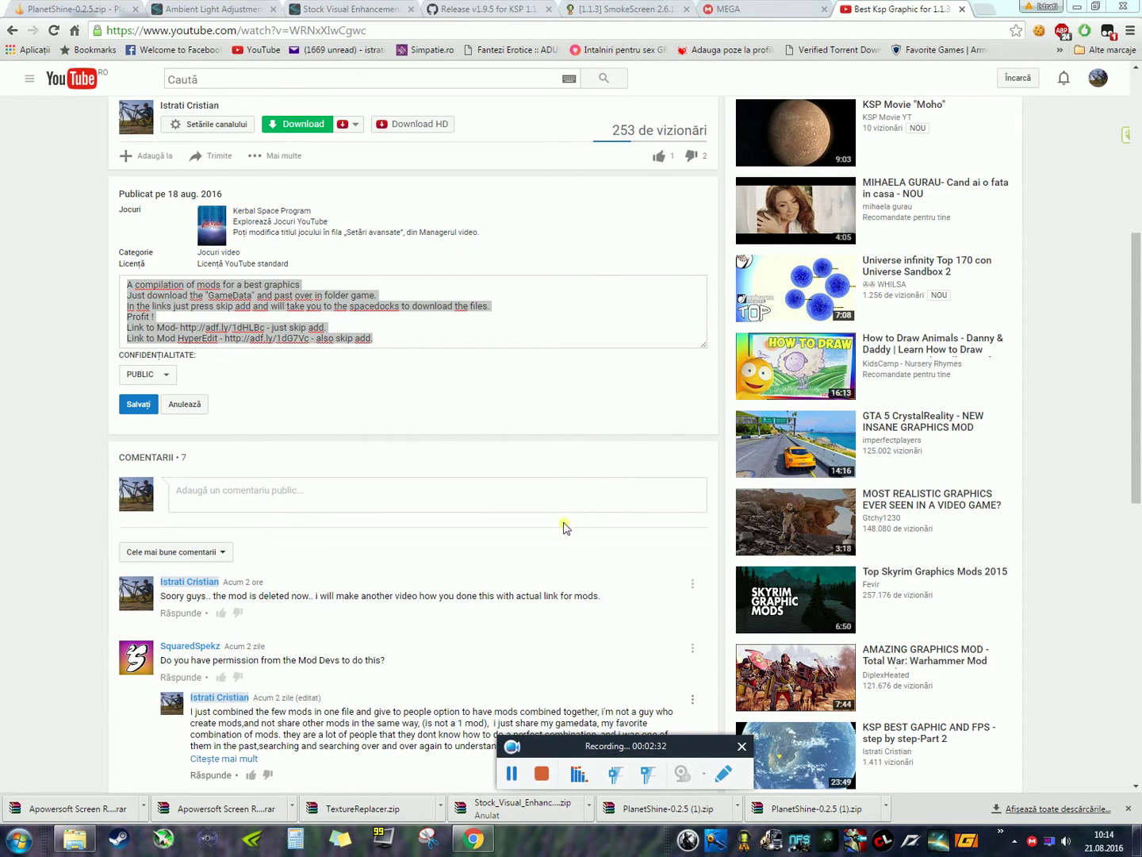
{"action": "left_click_drag", "start_coordinate": [558, 411], "coordinate": [515, 381]}
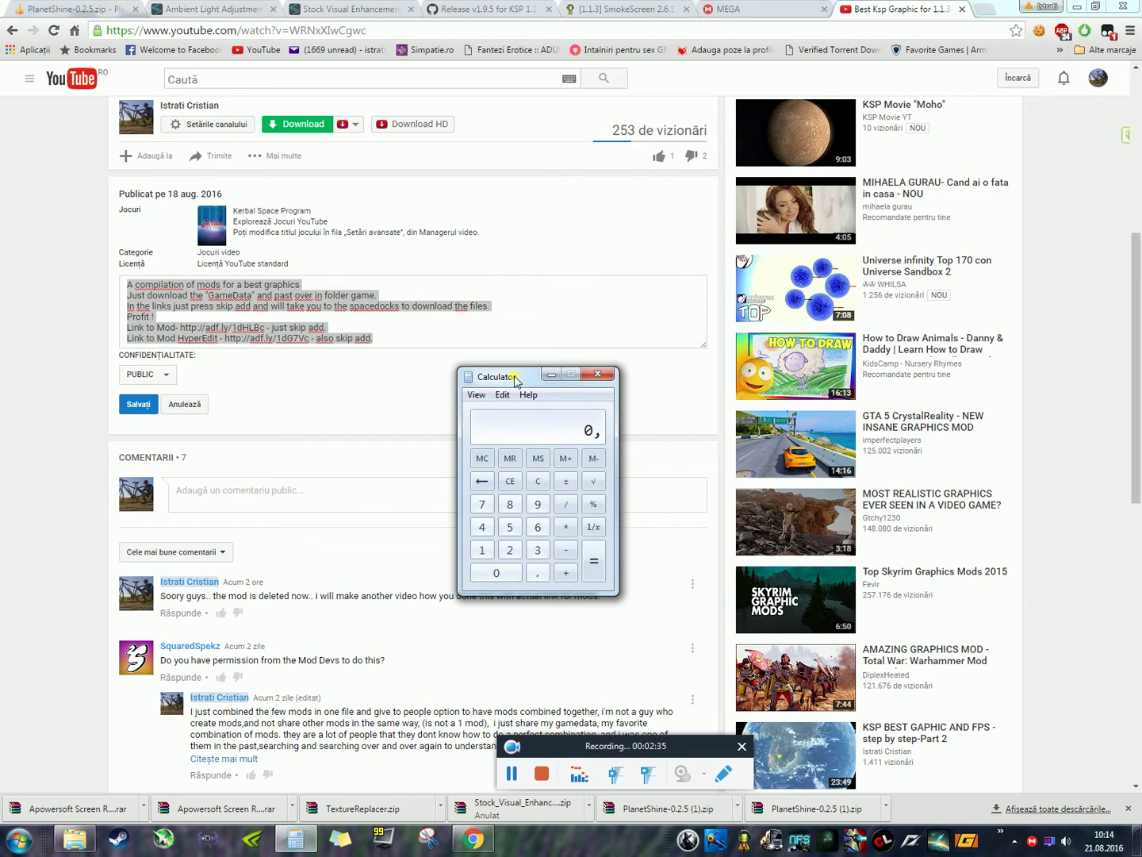
{"action": "type", "text": "00001"}
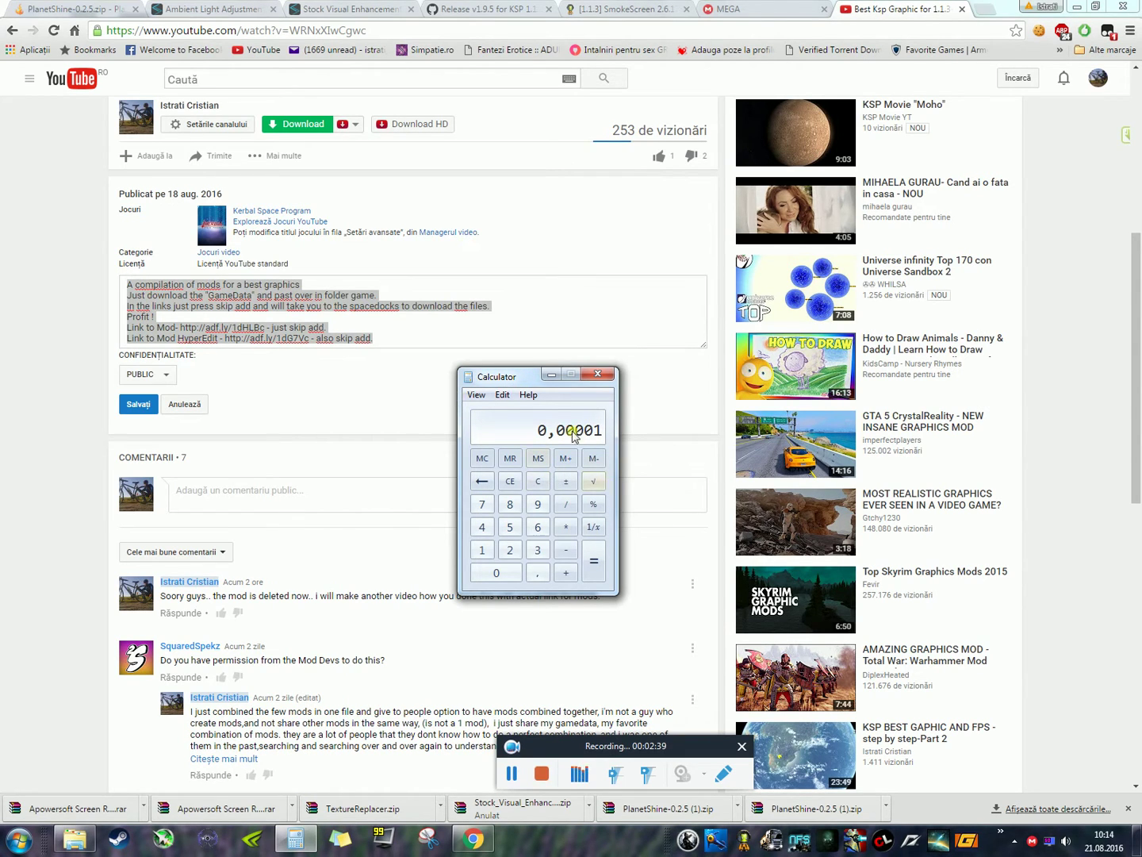
{"action": "left_click", "coordinate": [235, 339]}
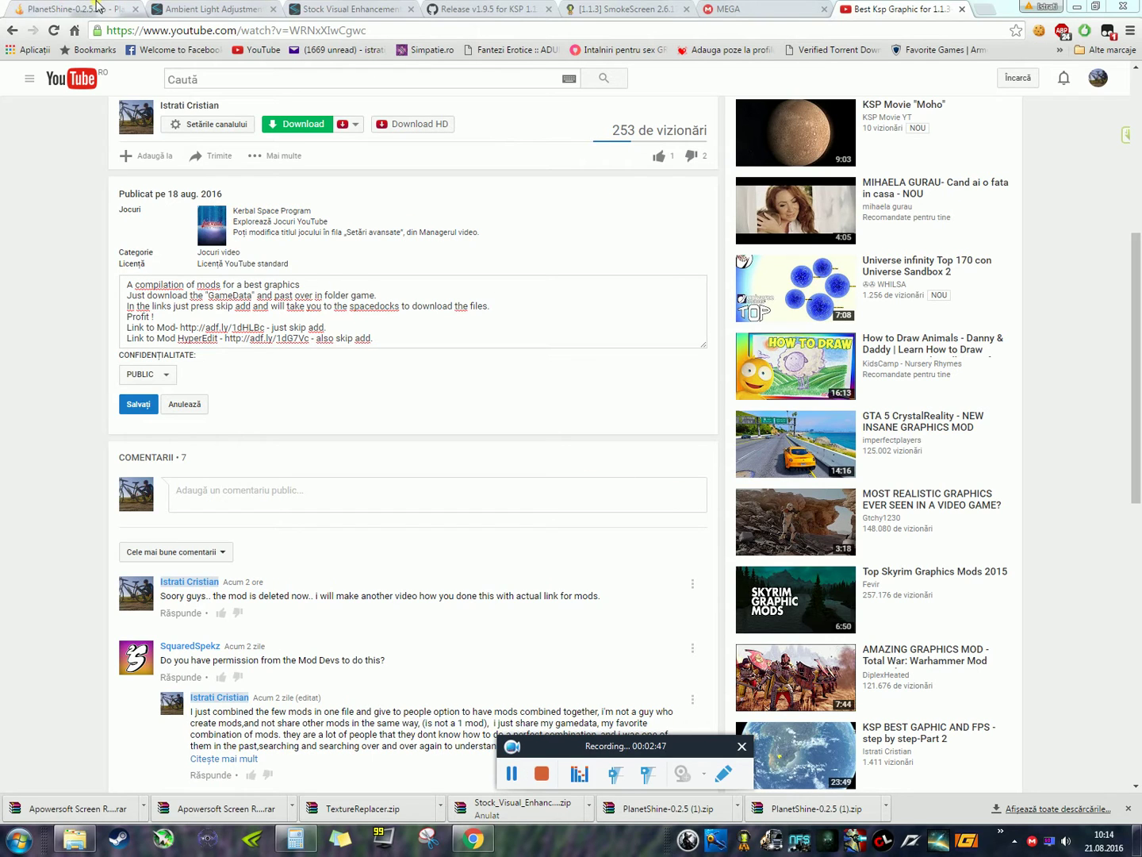
Examine the mod archives in the Downloads folder in Windows Explorer, pointing out the HyperEdit-1.5.2.1 archive.
{"action": "left_click", "coordinate": [79, 840]}
{"action": "left_click_drag", "start_coordinate": [468, 435], "coordinate": [988, 215]}
{"action": "left_click", "coordinate": [895, 404]}
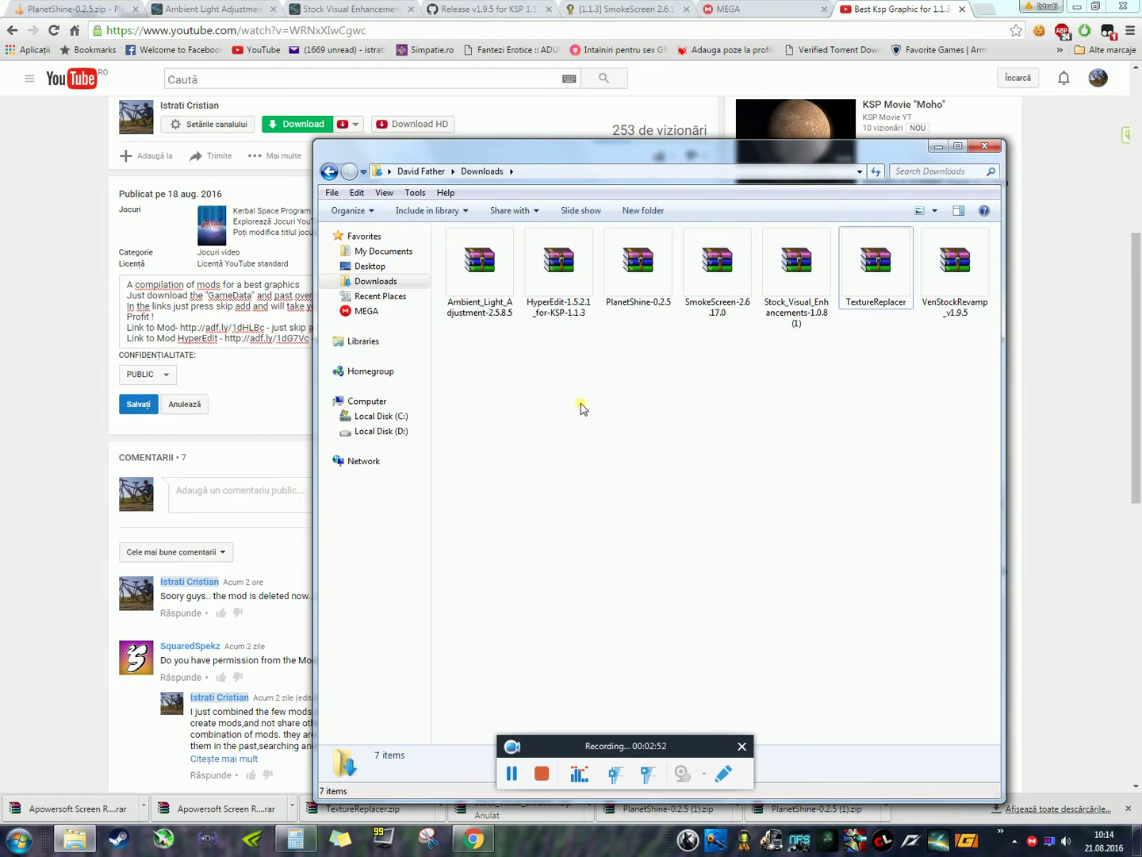
{"action": "left_click", "coordinate": [559, 297]}
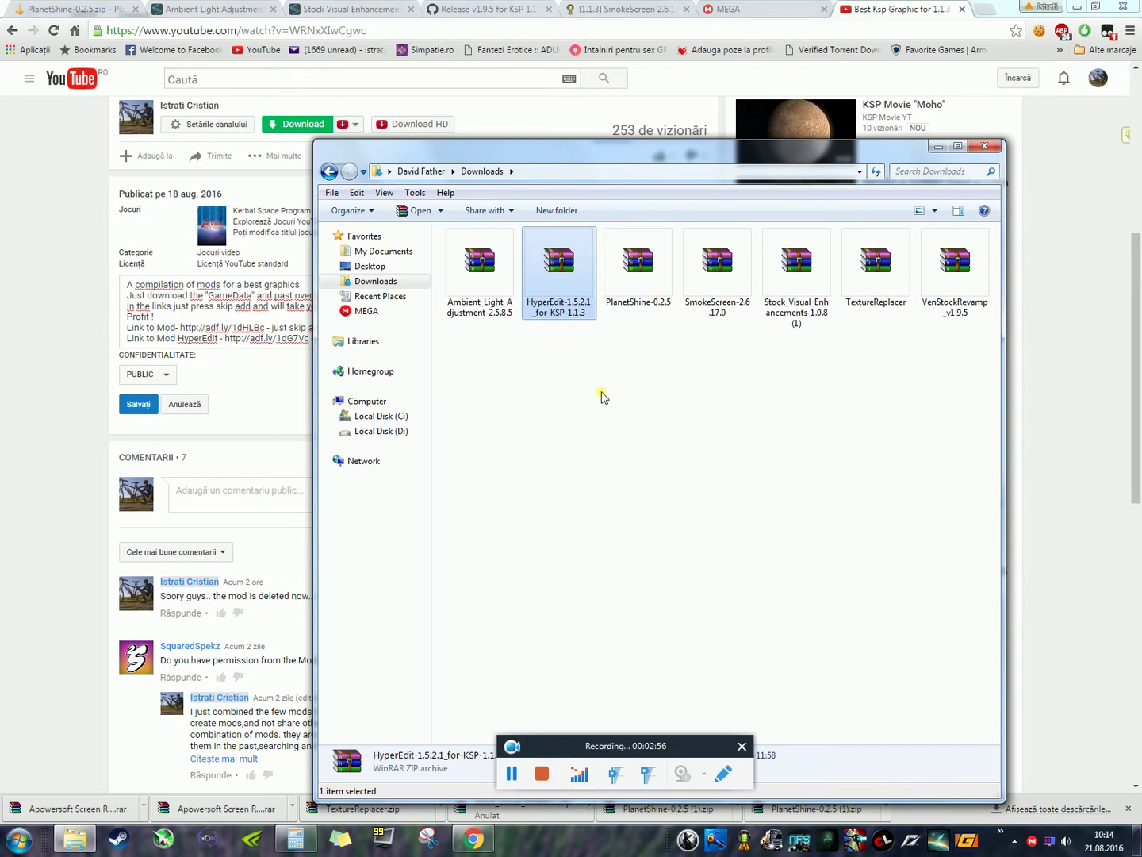
{"action": "left_click", "coordinate": [603, 396]}
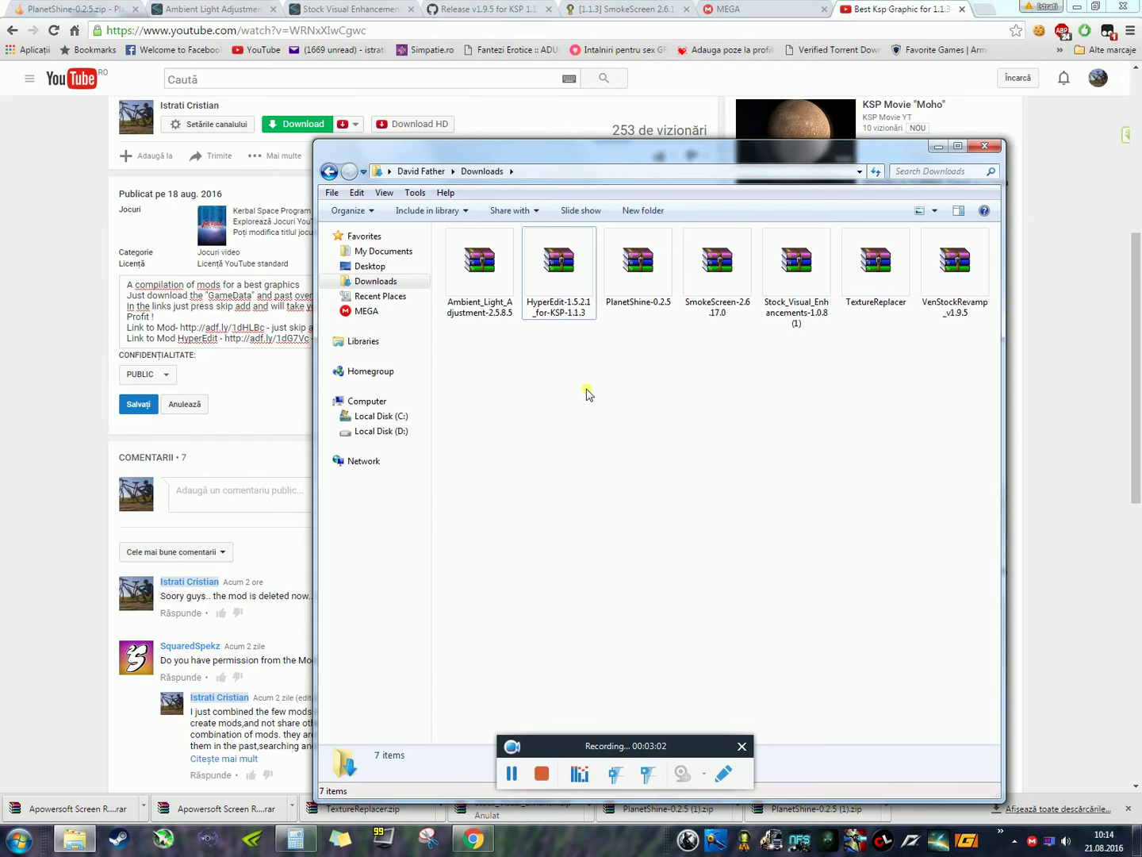
Open the Ambient_Light_Adjustment-2.5.8.5 archive, dismiss the WinRAR advertisement, and select the AmbientLightAdjustment folder inside GameData.
{"action": "double_click", "coordinate": [491, 261]}
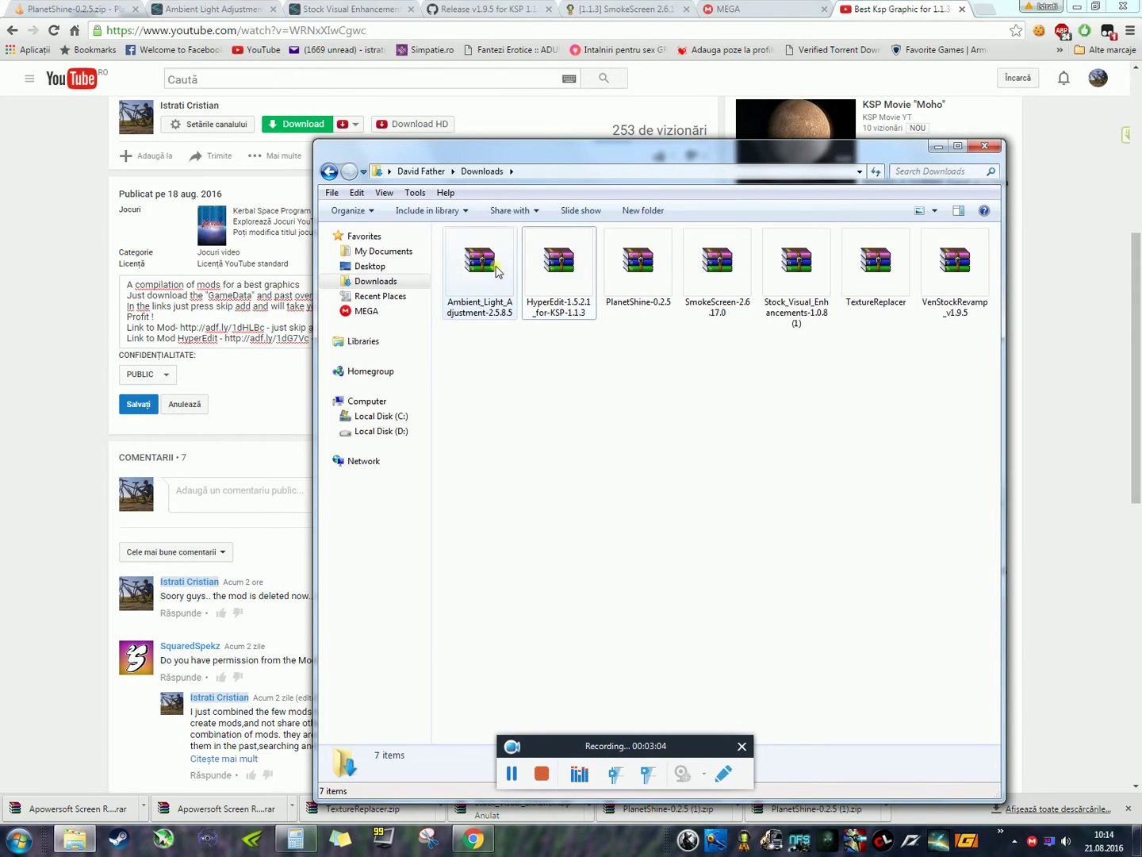
{"action": "left_click", "coordinate": [808, 199]}
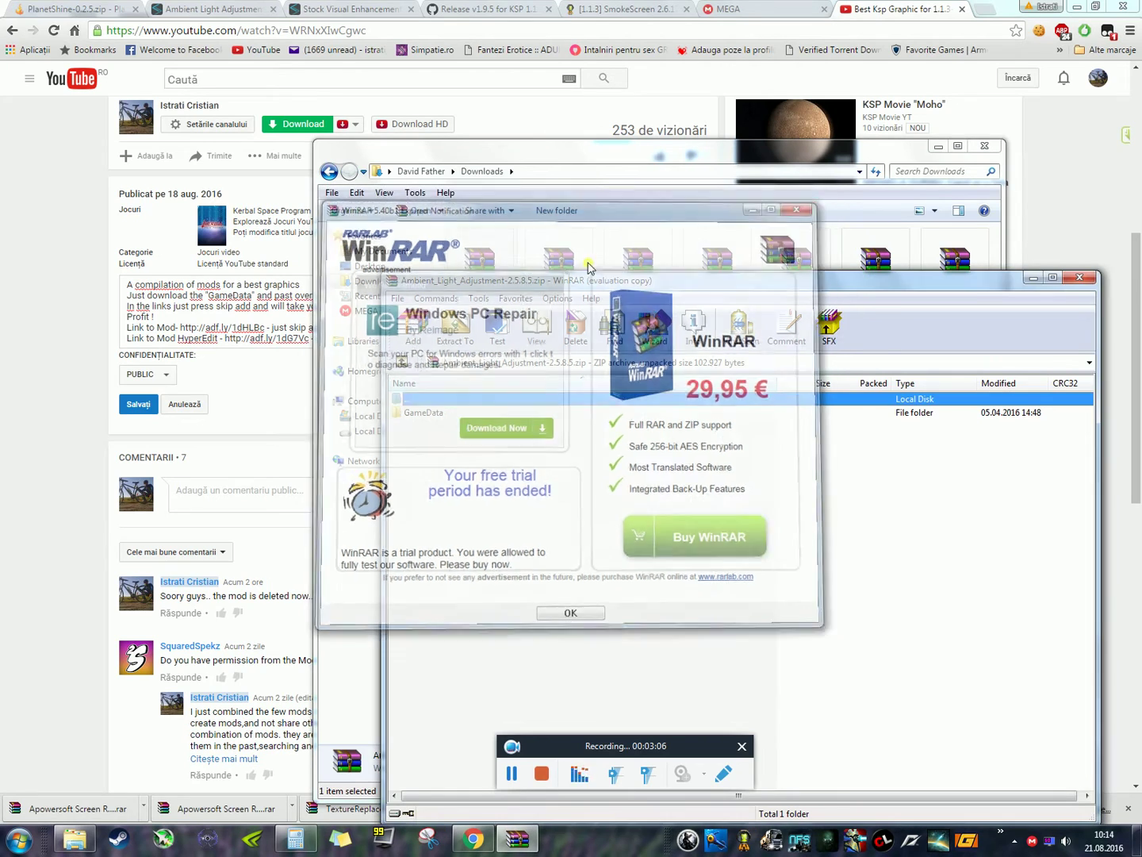
{"action": "left_click_drag", "start_coordinate": [670, 238], "coordinate": [545, 411]}
{"action": "left_click", "coordinate": [355, 548]}
{"action": "double_click", "coordinate": [355, 547]}
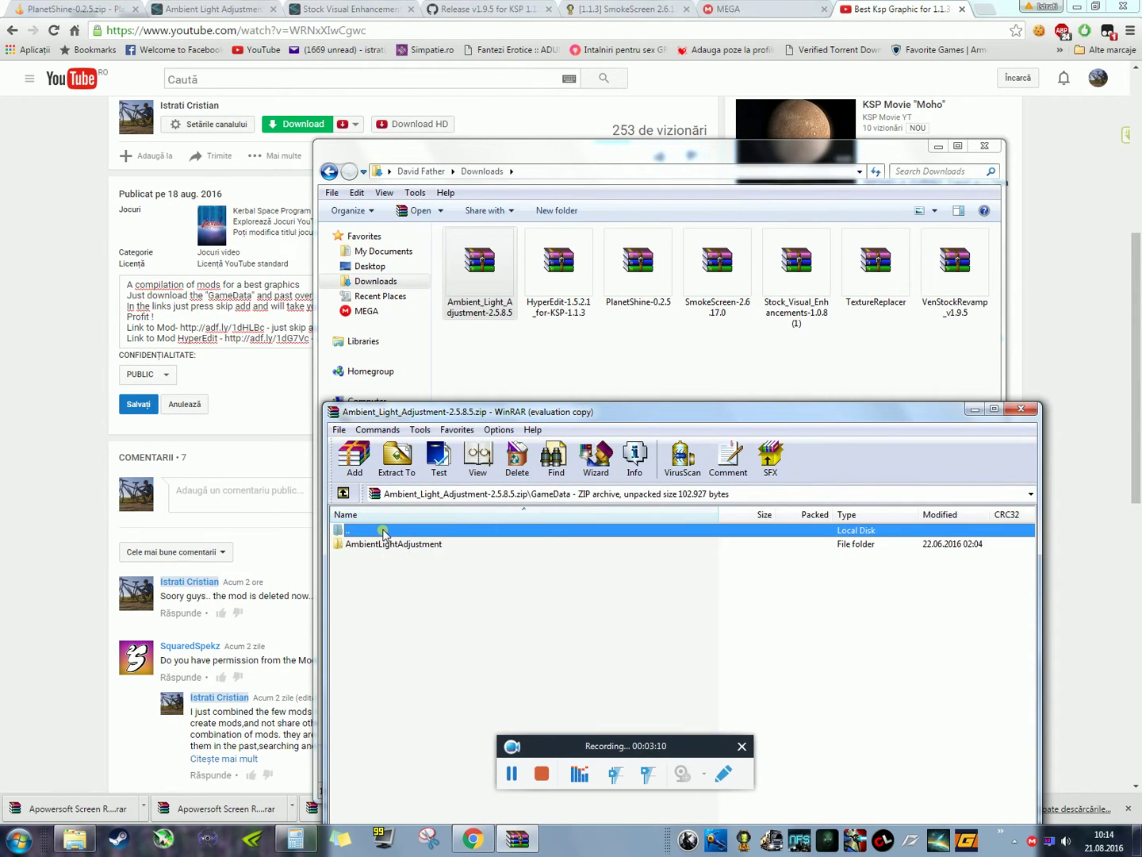
{"action": "double_click", "coordinate": [384, 533]}
{"action": "double_click", "coordinate": [389, 547]}
{"action": "left_click", "coordinate": [395, 547]}
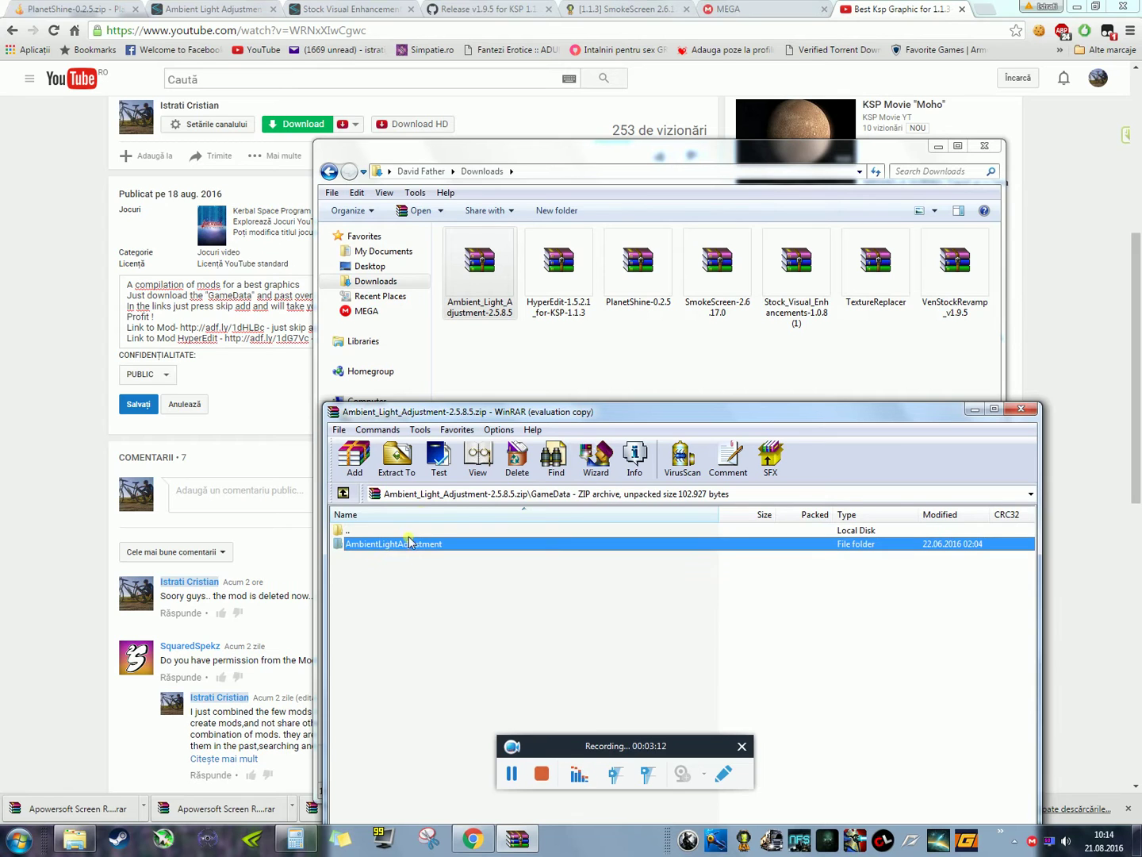
Extract the AmbientLightAdjustment folder to D:\Games\Kerbal Space Program v1.1.3.1289\GameData.
{"action": "left_click", "coordinate": [396, 459]}
{"action": "left_click", "coordinate": [711, 643]}
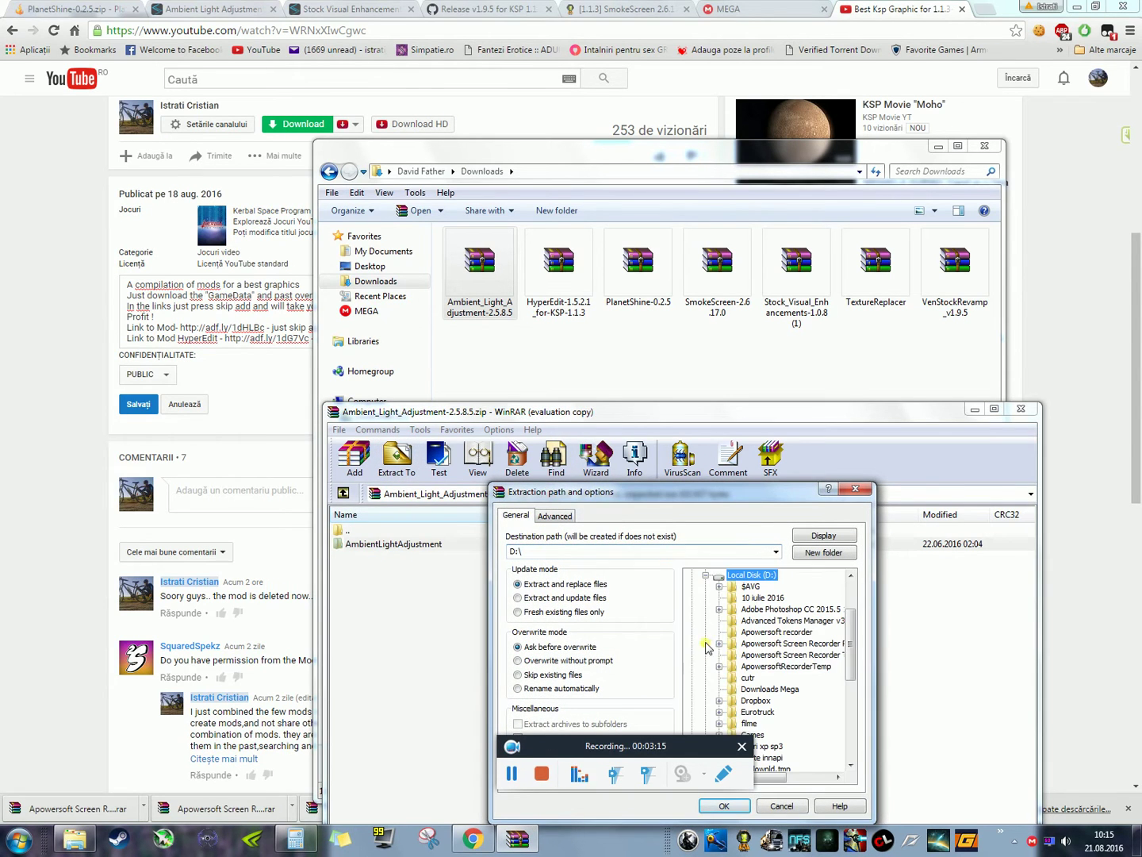
{"action": "left_click", "coordinate": [711, 492]}
{"action": "left_click_drag", "start_coordinate": [712, 491], "coordinate": [676, 294]}
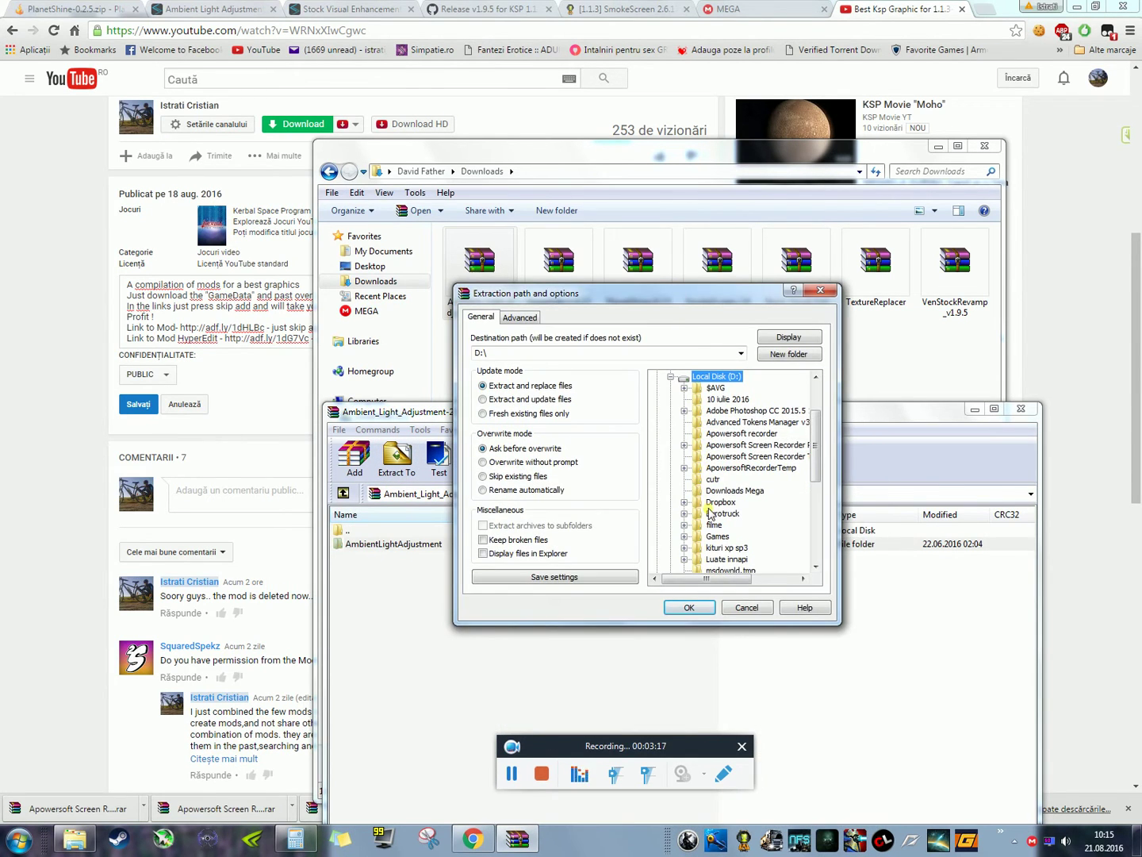
{"action": "left_click", "coordinate": [684, 539]}
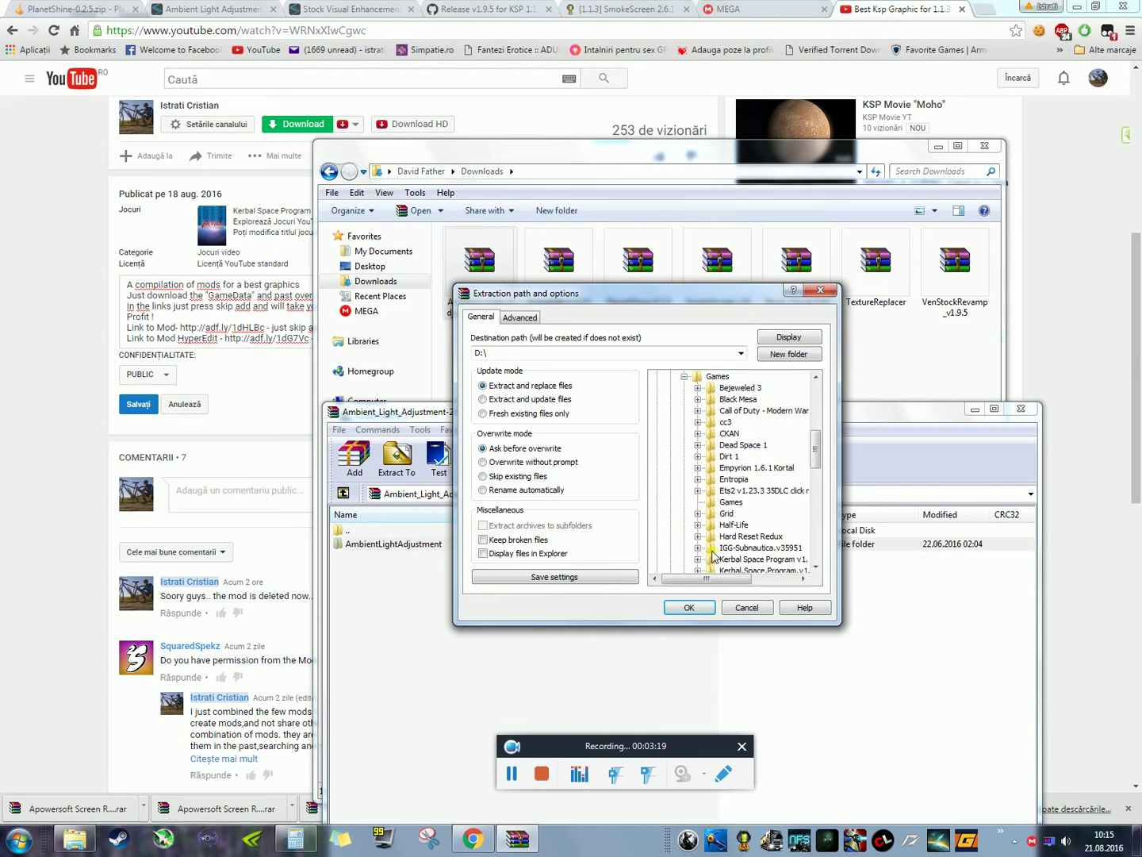
{"action": "left_click", "coordinate": [698, 560]}
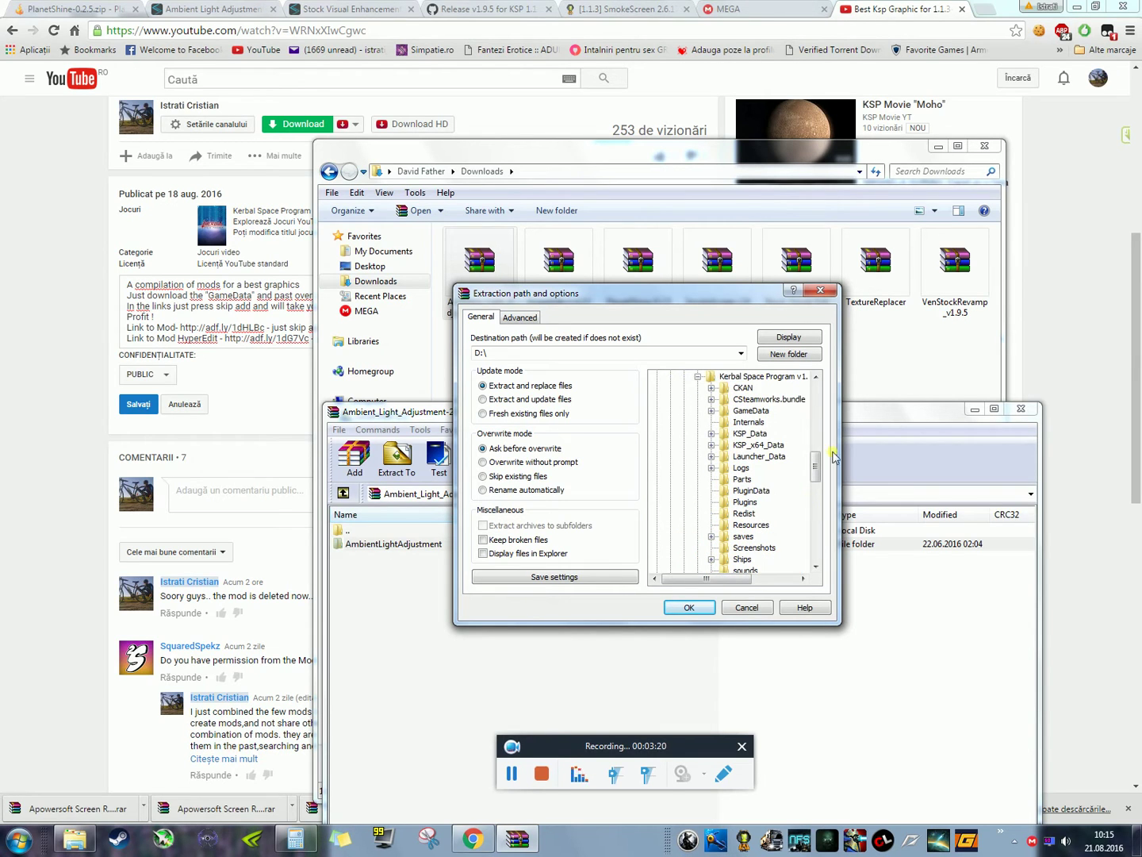
{"action": "left_click", "coordinate": [711, 411]}
{"action": "left_click", "coordinate": [746, 410]}
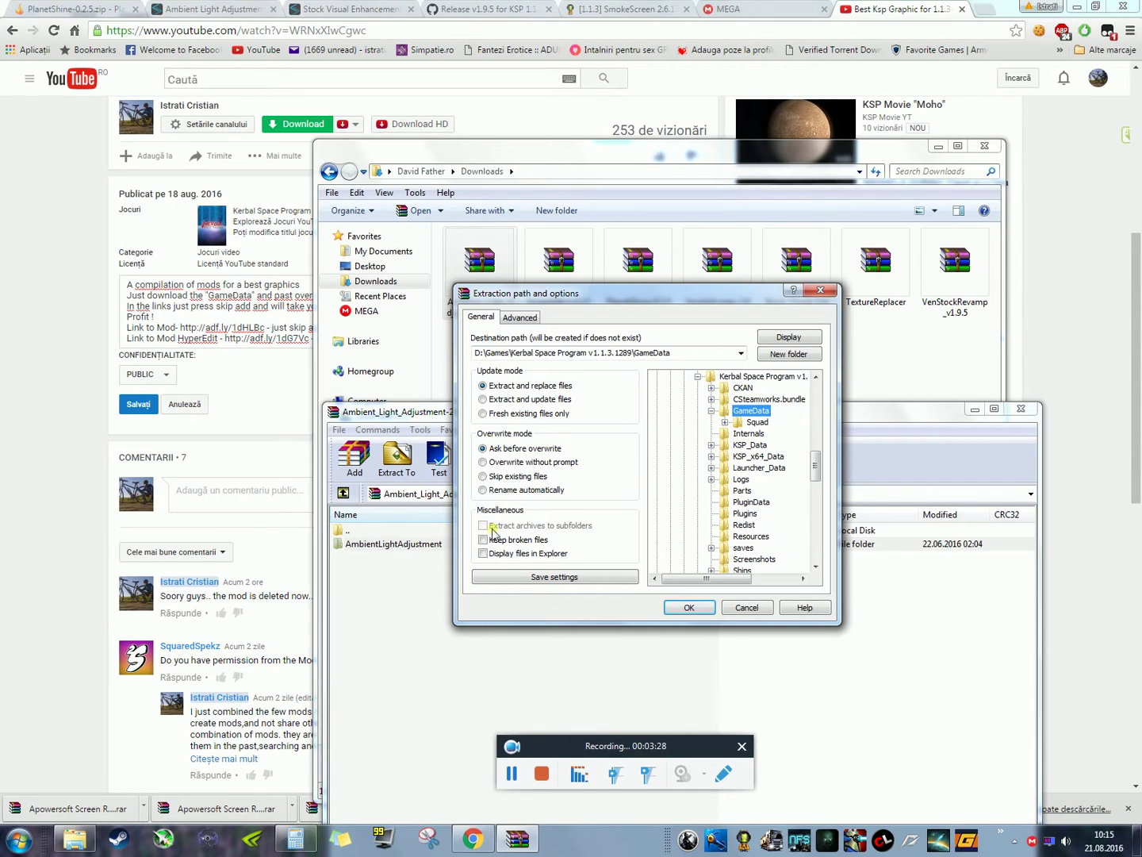
{"action": "left_click", "coordinate": [690, 608]}
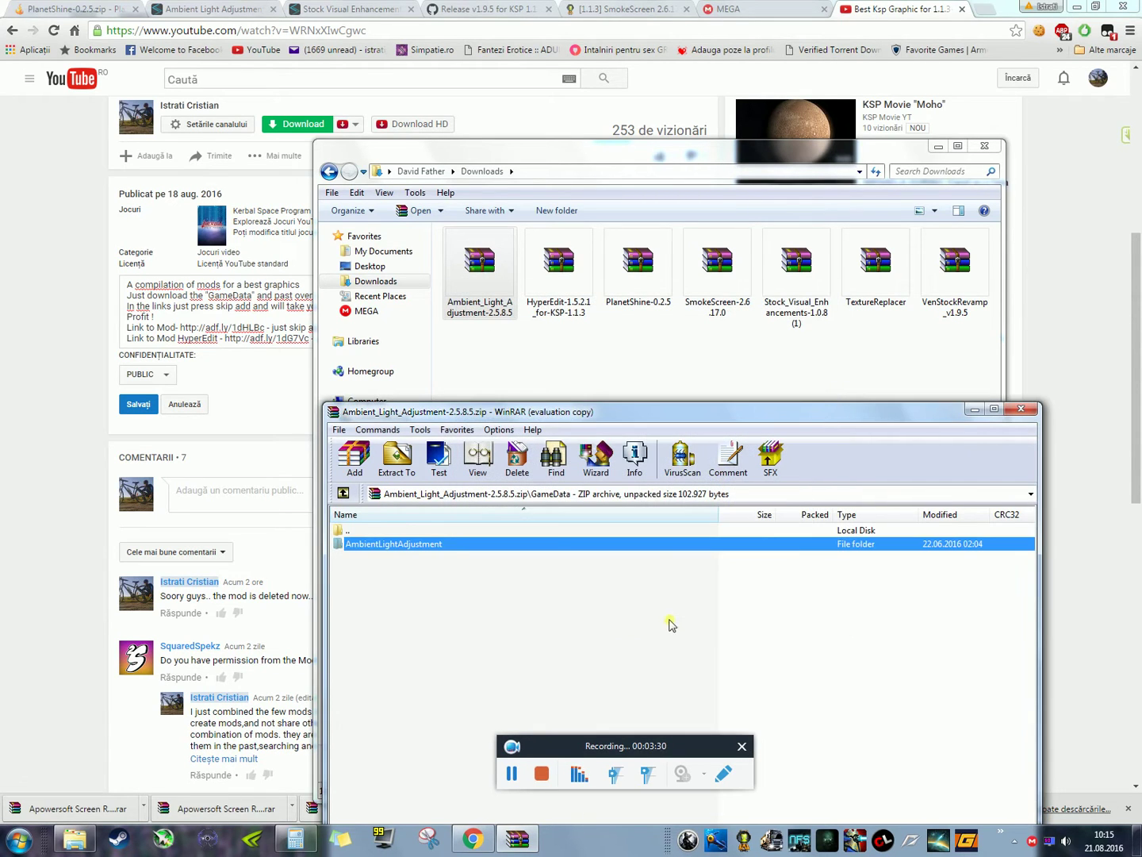
Reopen the extraction options, choose the GameData folder of Kerbal Space Program v1.1.3.1289 as destination, and copy its path.
{"action": "left_click", "coordinate": [396, 459]}
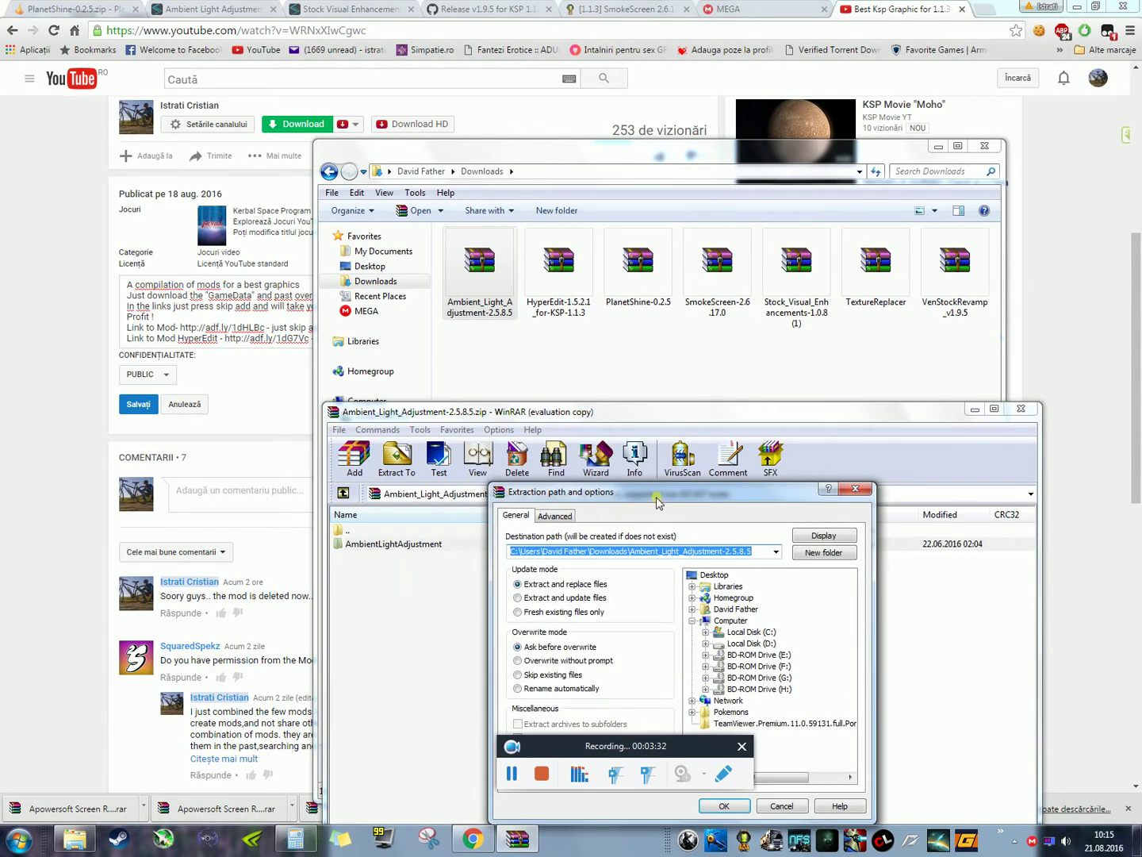
{"action": "left_click_drag", "start_coordinate": [657, 500], "coordinate": [614, 322]}
{"action": "double_click", "coordinate": [683, 466]}
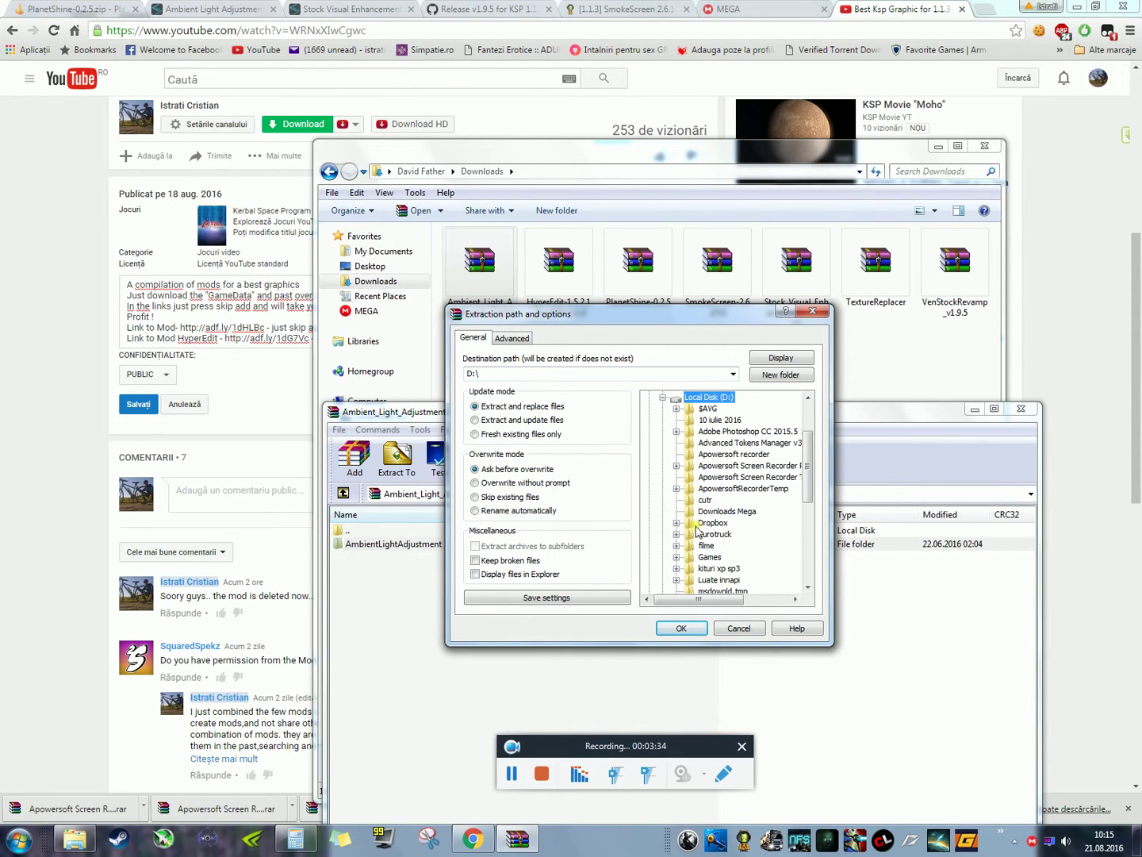
{"action": "left_click", "coordinate": [676, 558]}
{"action": "scroll", "coordinate": [687, 556], "scroll_direction": "down", "scroll_amount": 1}
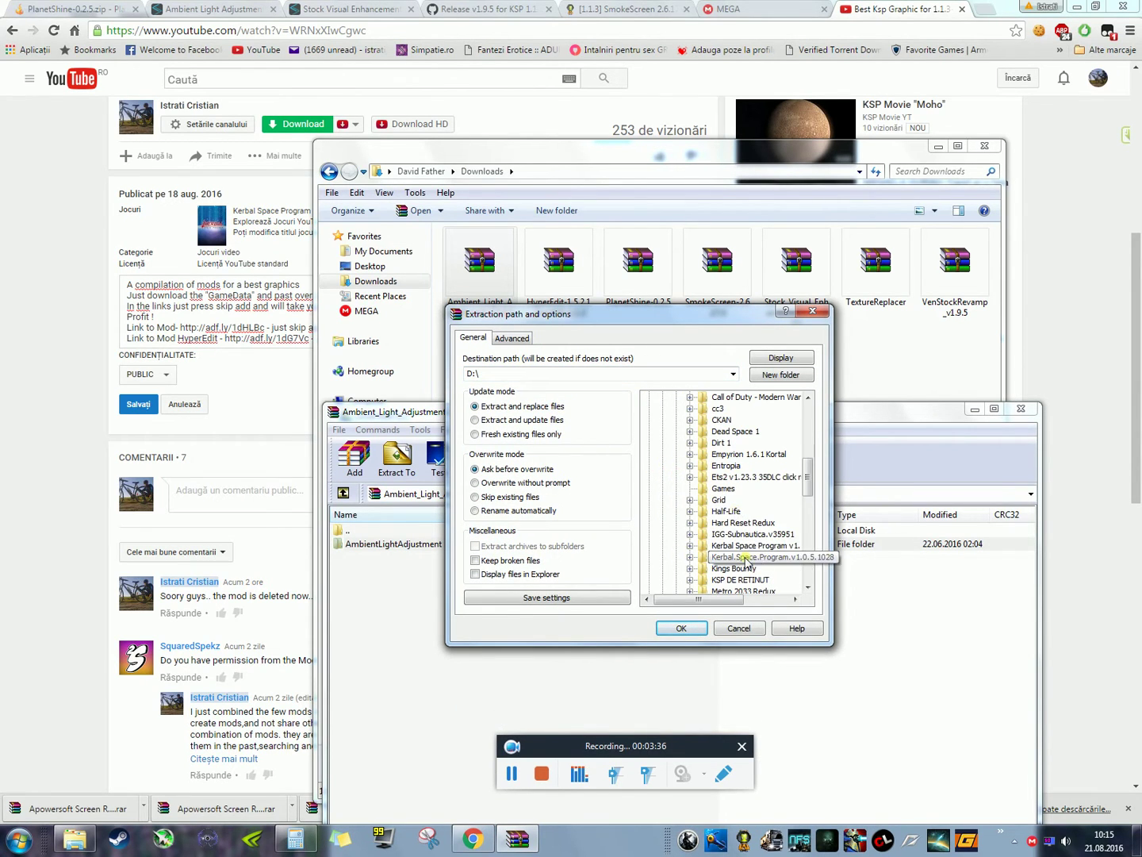
{"action": "left_click", "coordinate": [689, 546]}
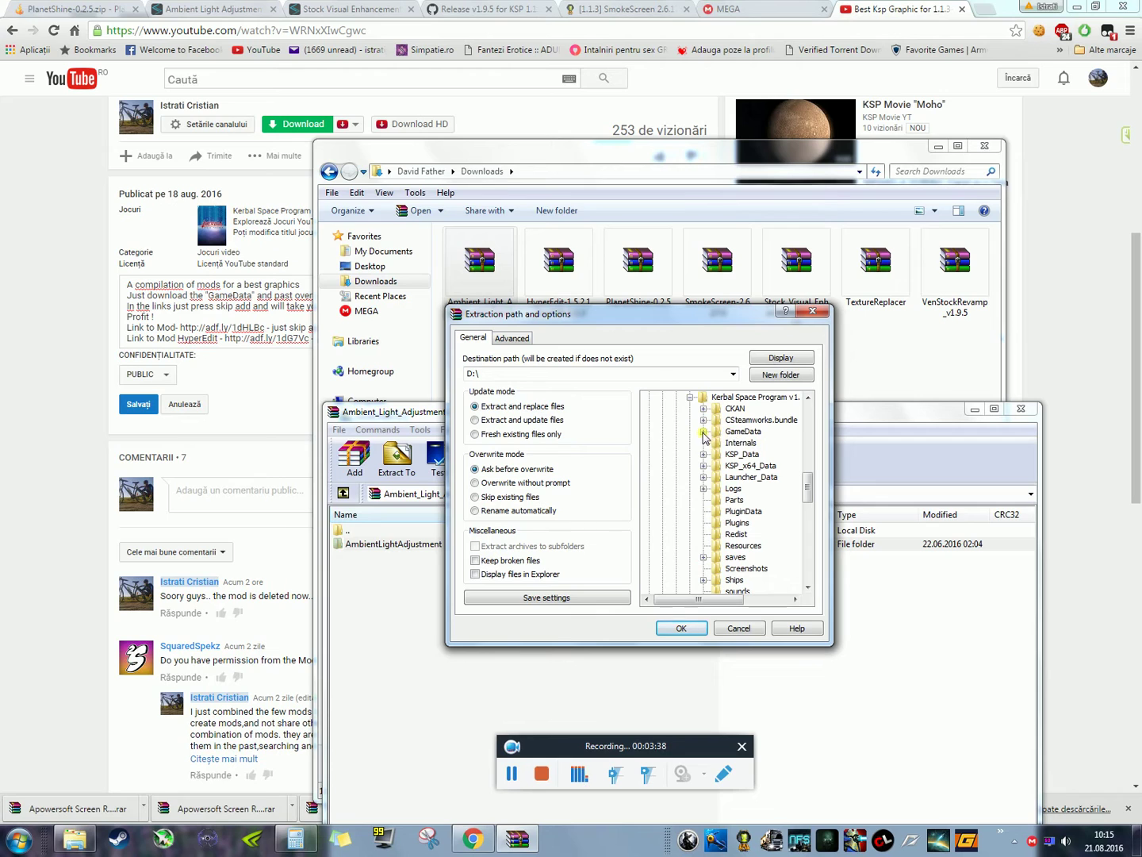
{"action": "left_click", "coordinate": [724, 434]}
{"action": "double_click", "coordinate": [724, 435]}
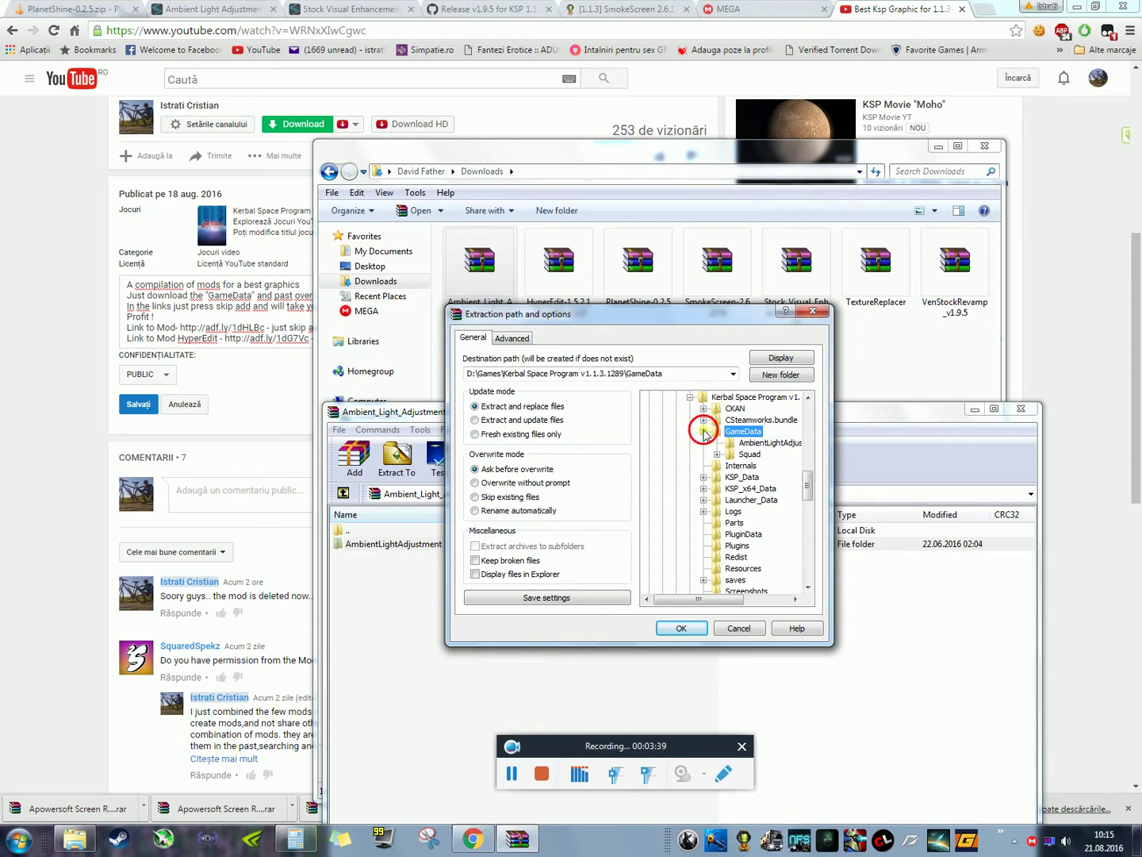
{"action": "left_click", "coordinate": [674, 377]}
{"action": "left_click", "coordinate": [743, 431]}
{"action": "left_click", "coordinate": [699, 377]}
{"action": "key", "text": "ctrl+c"}
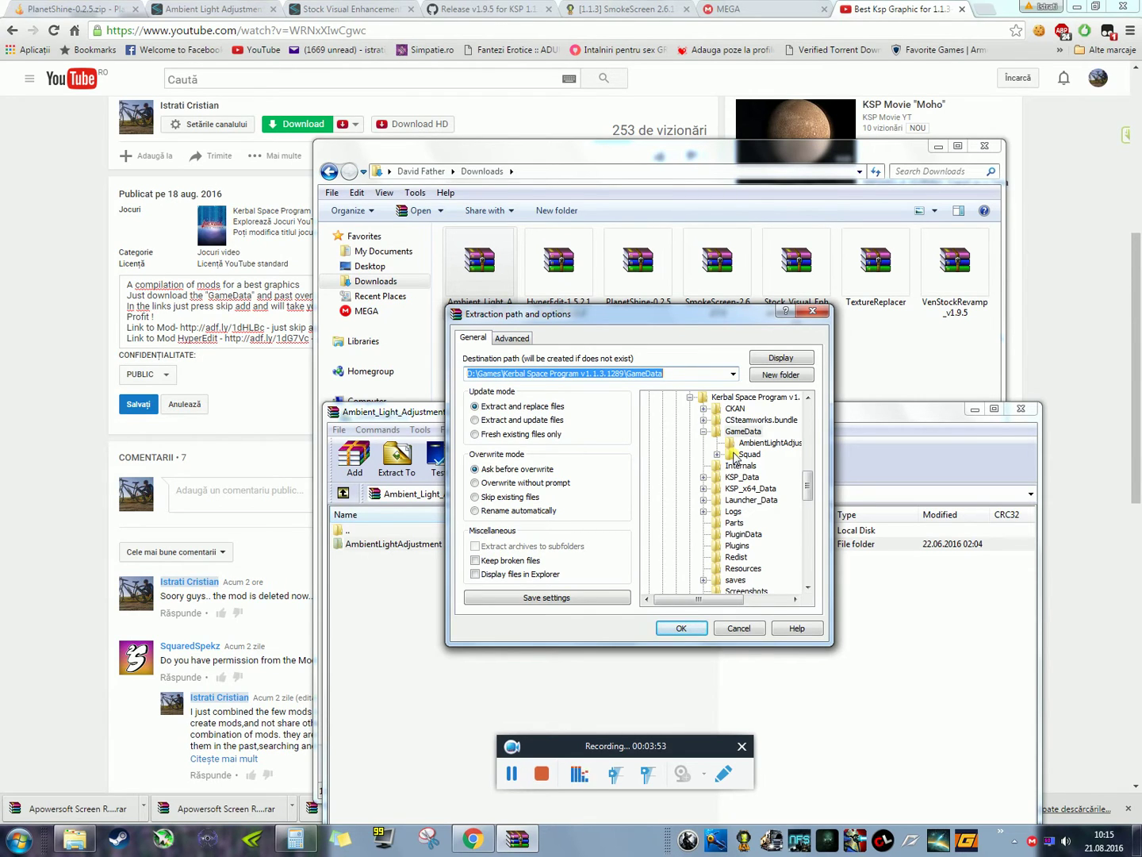
Run the AmbientLightAdjustment extraction again, answer the file replacement query, and close the archive.
{"action": "left_click", "coordinate": [680, 627]}
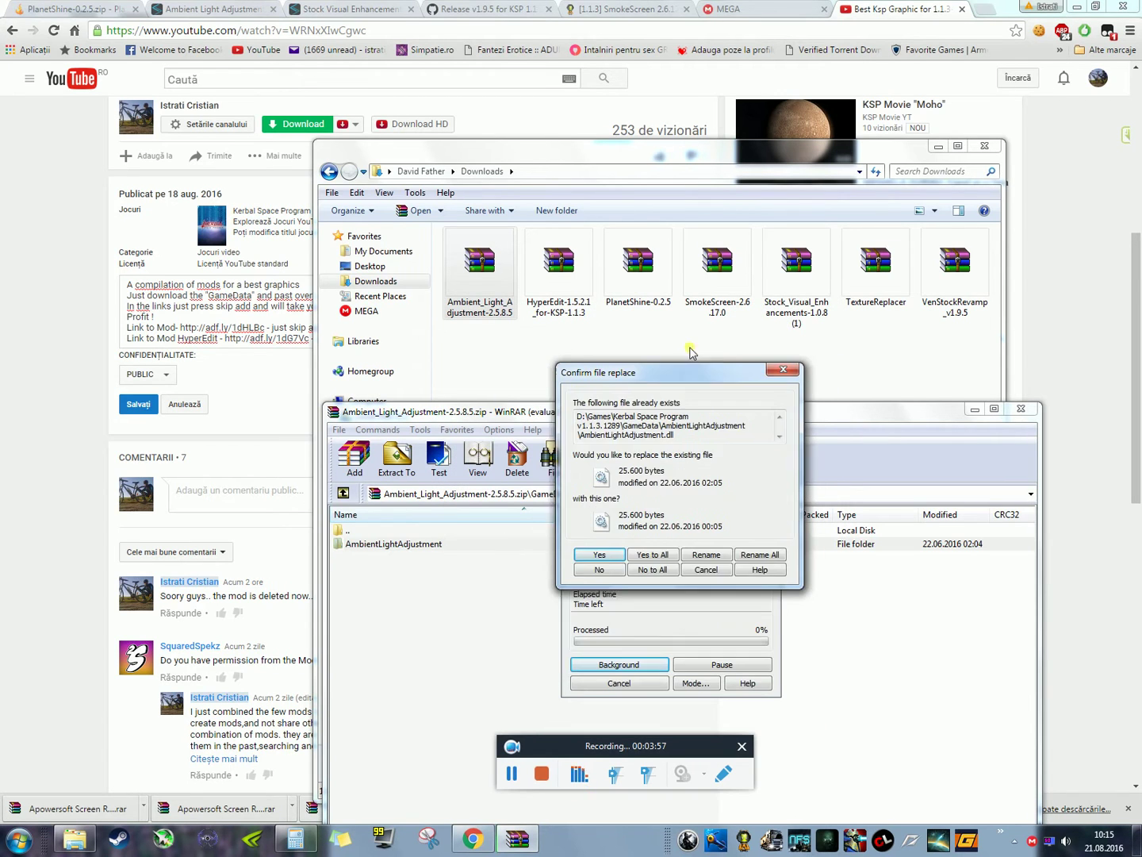
{"action": "left_click", "coordinate": [665, 511]}
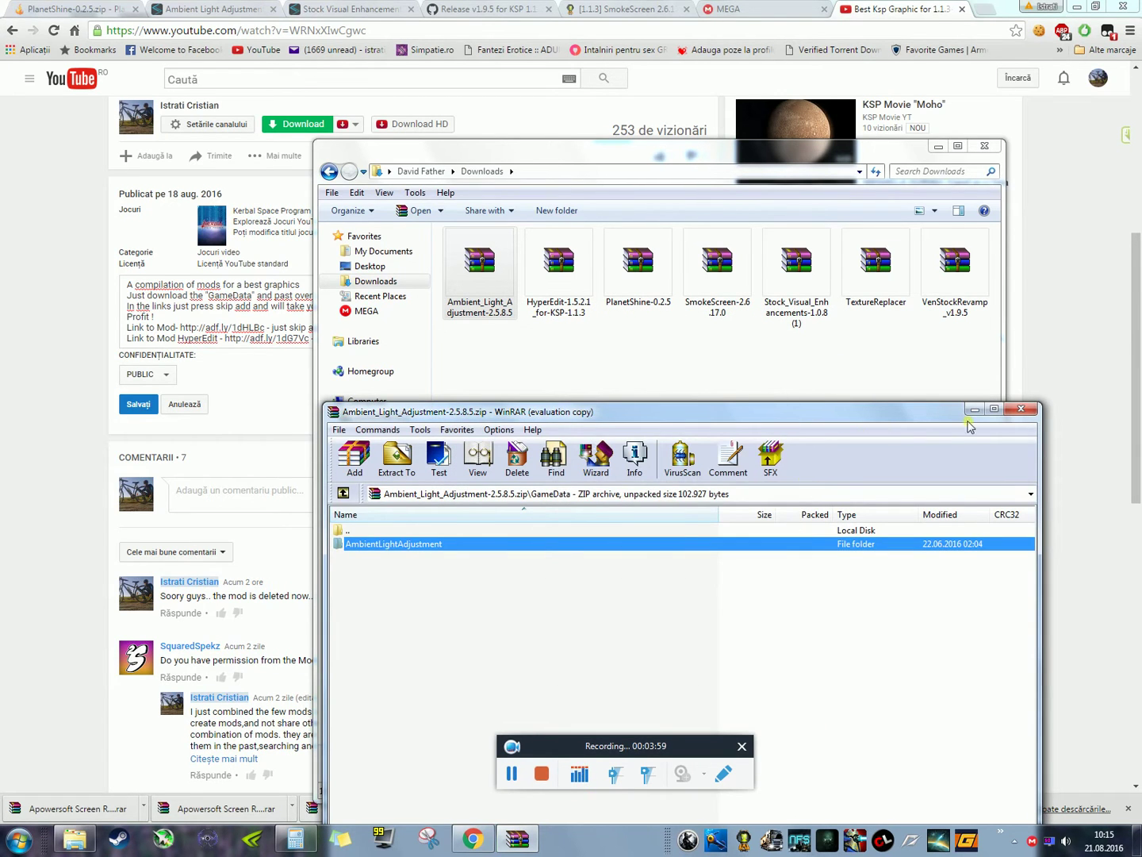
{"action": "left_click", "coordinate": [1021, 409]}
Open the PlanetShine-0.2.5 archive, dismiss the licence reminder, and select the PlanetShine folder inside PlanetShine-0.2.5\GameData.
{"action": "double_click", "coordinate": [642, 275]}
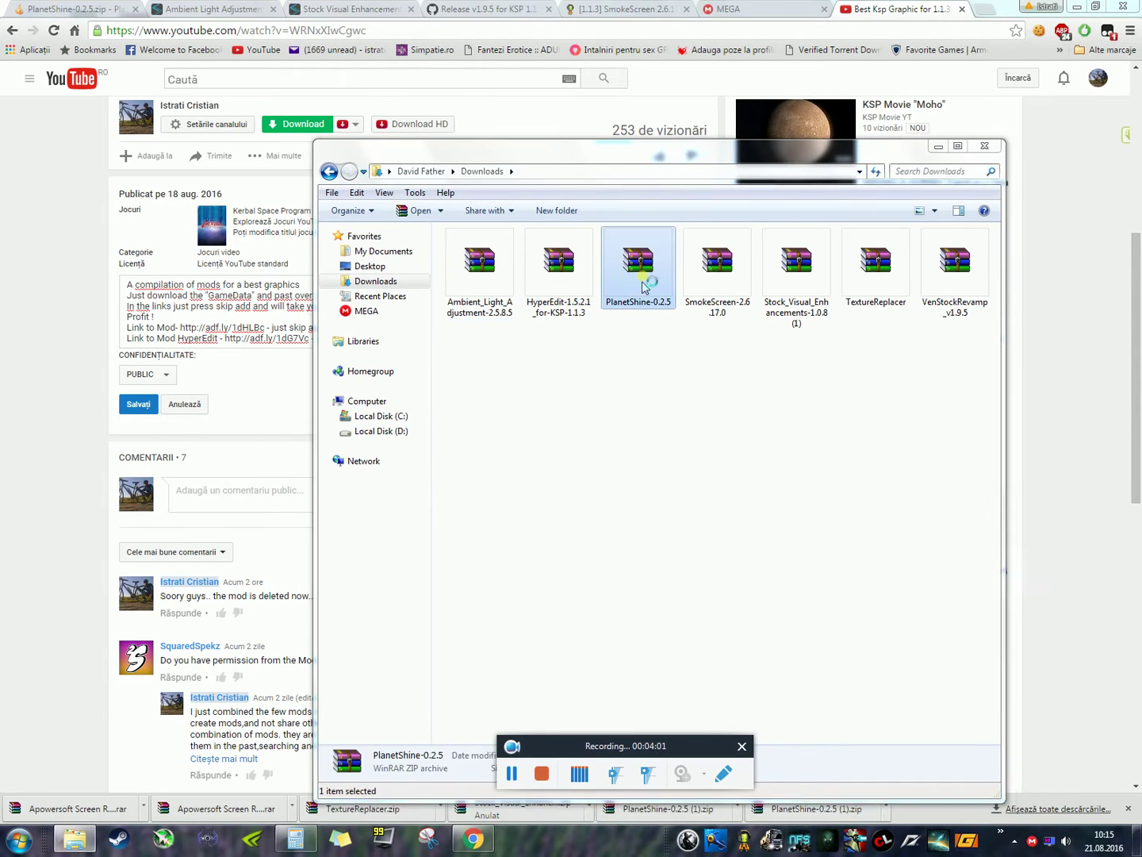
{"action": "double_click", "coordinate": [425, 545]}
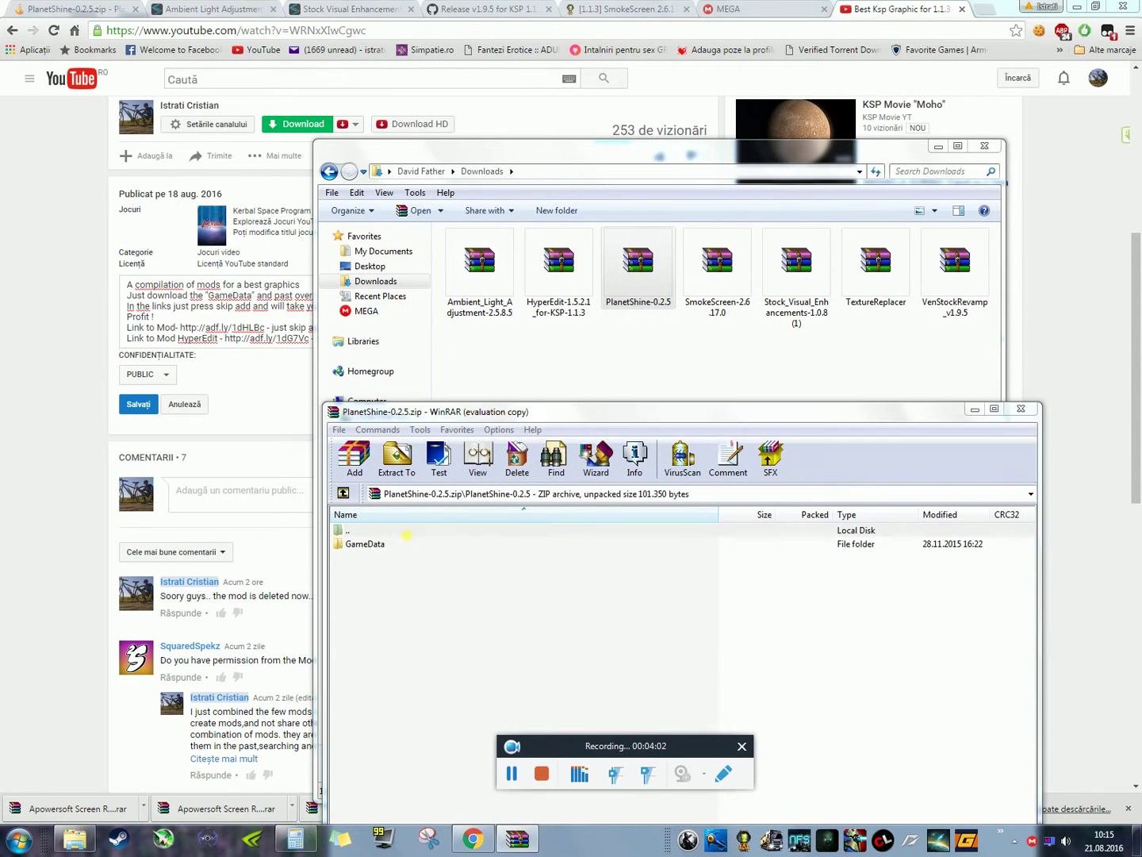
{"action": "left_click", "coordinate": [759, 687]}
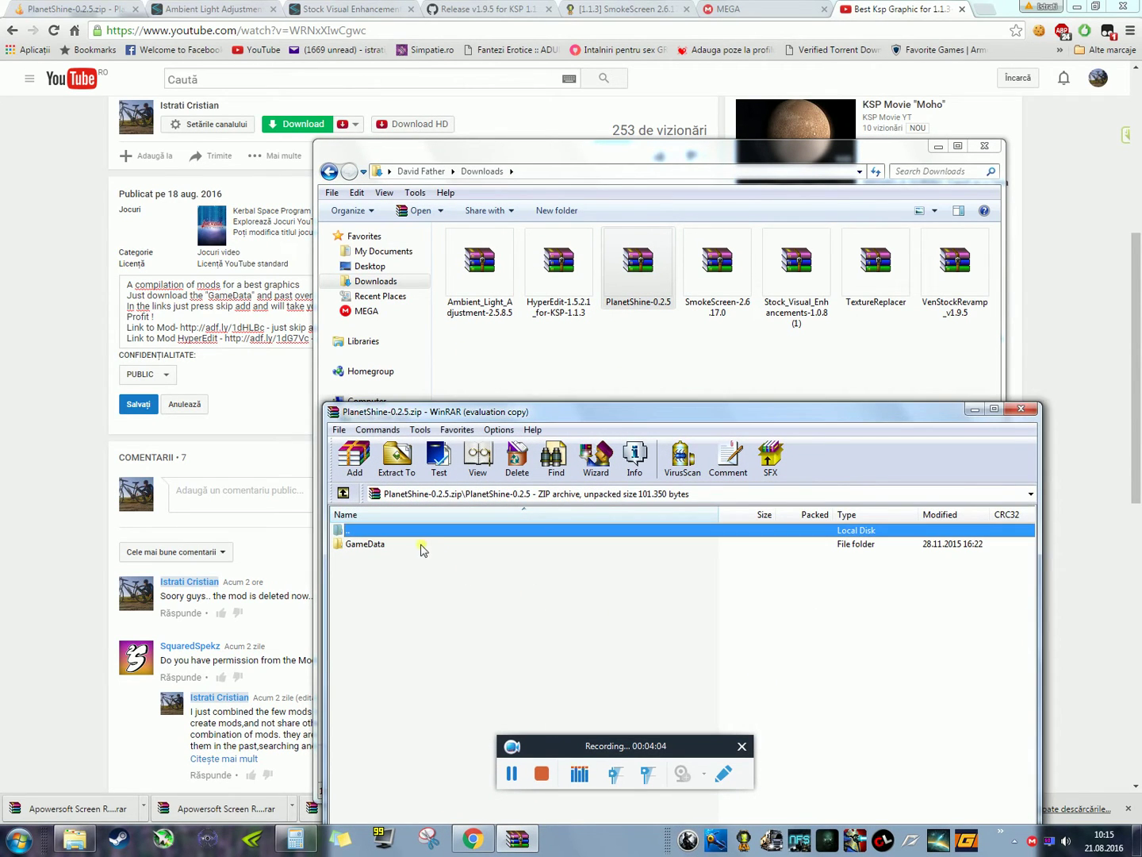
{"action": "double_click", "coordinate": [417, 547]}
{"action": "left_click", "coordinate": [417, 546]}
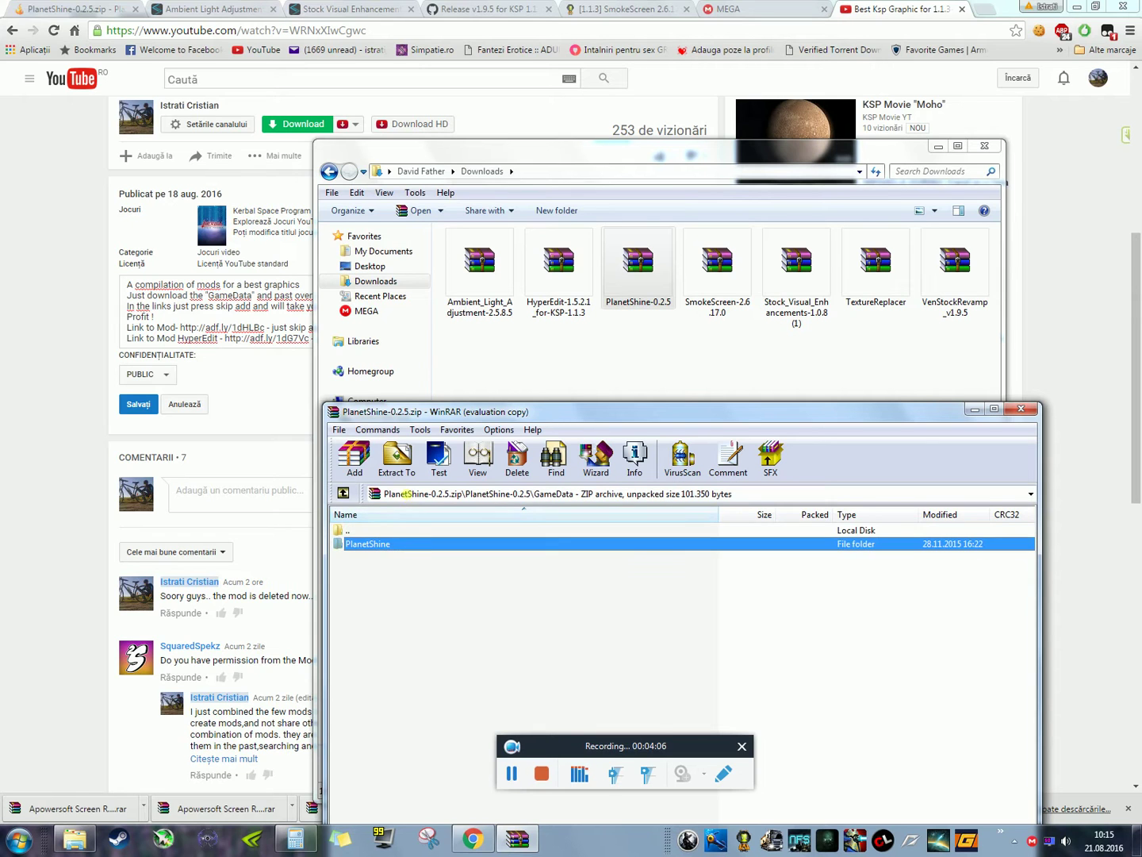
Extract the PlanetShine folder to the copied path D:\Games\Kerbal Space Program v1.1.3.1289\GameData and close the archive.
{"action": "left_click", "coordinate": [397, 458]}
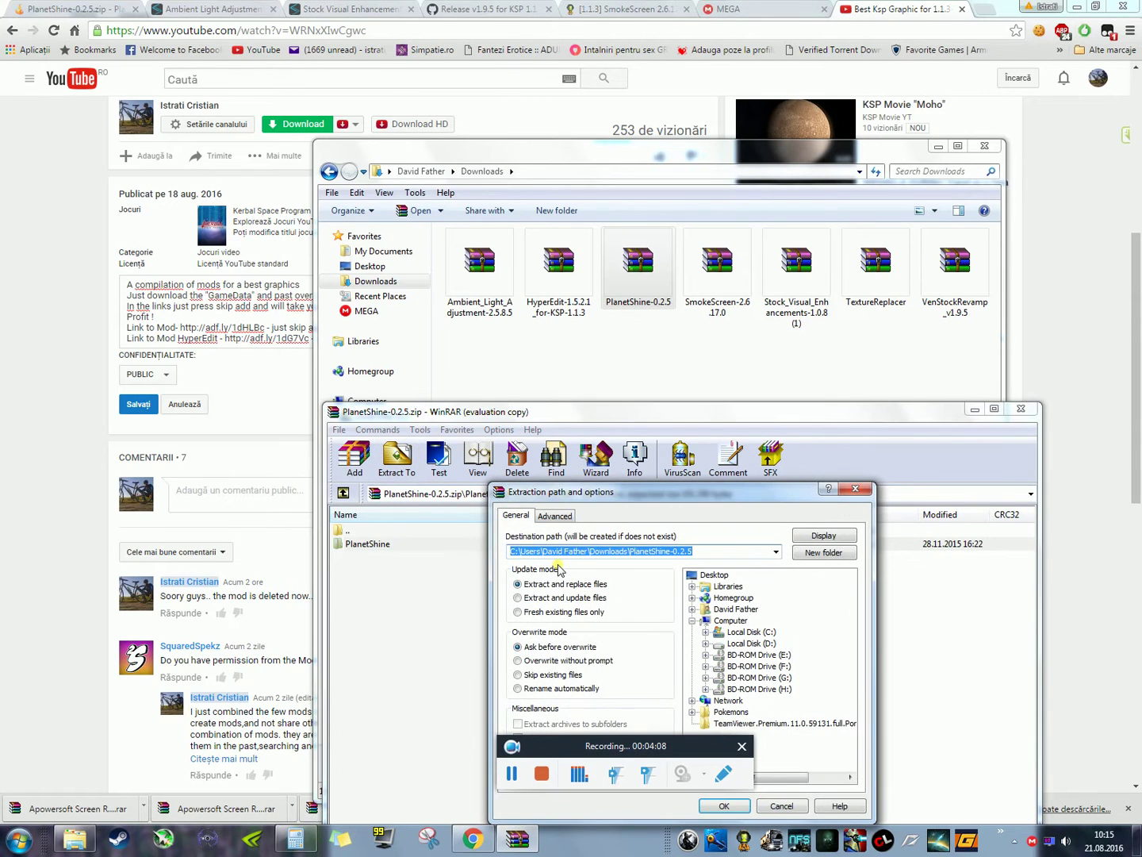
{"action": "key", "text": "ctrl+v"}
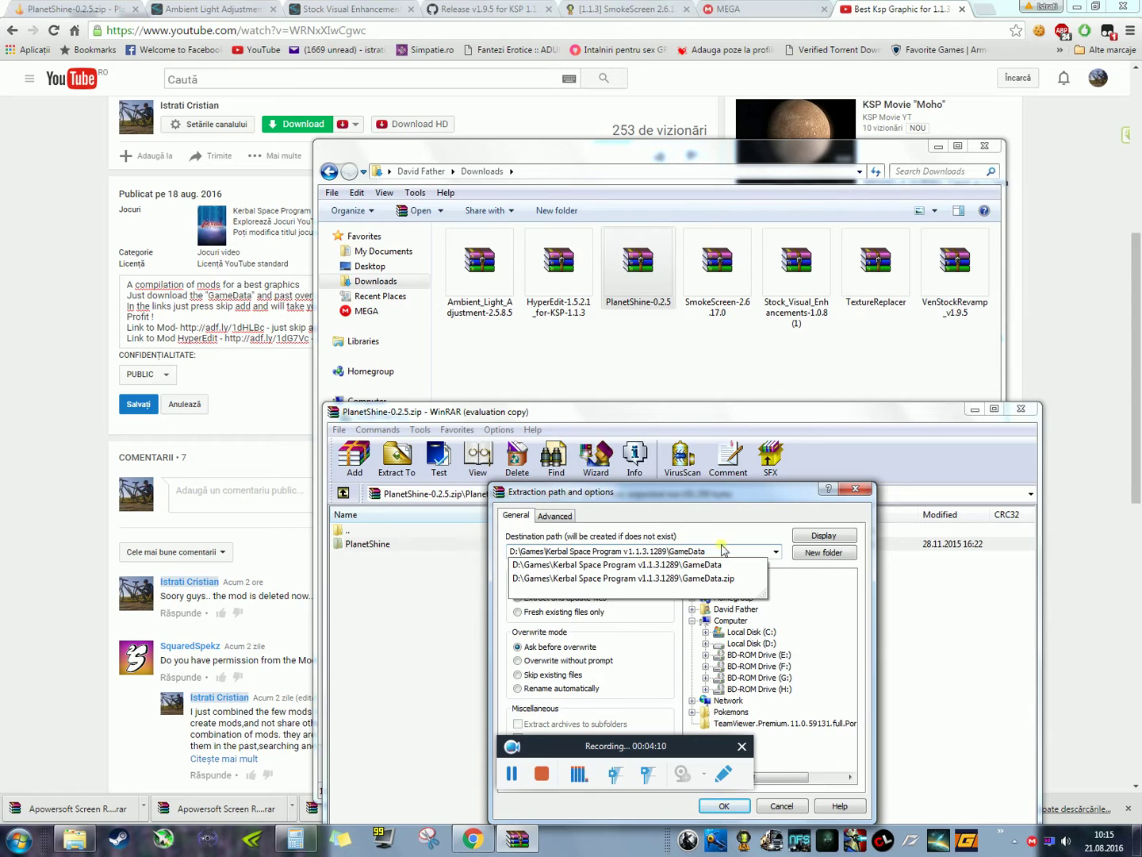
{"action": "left_click_drag", "start_coordinate": [766, 504], "coordinate": [733, 211]}
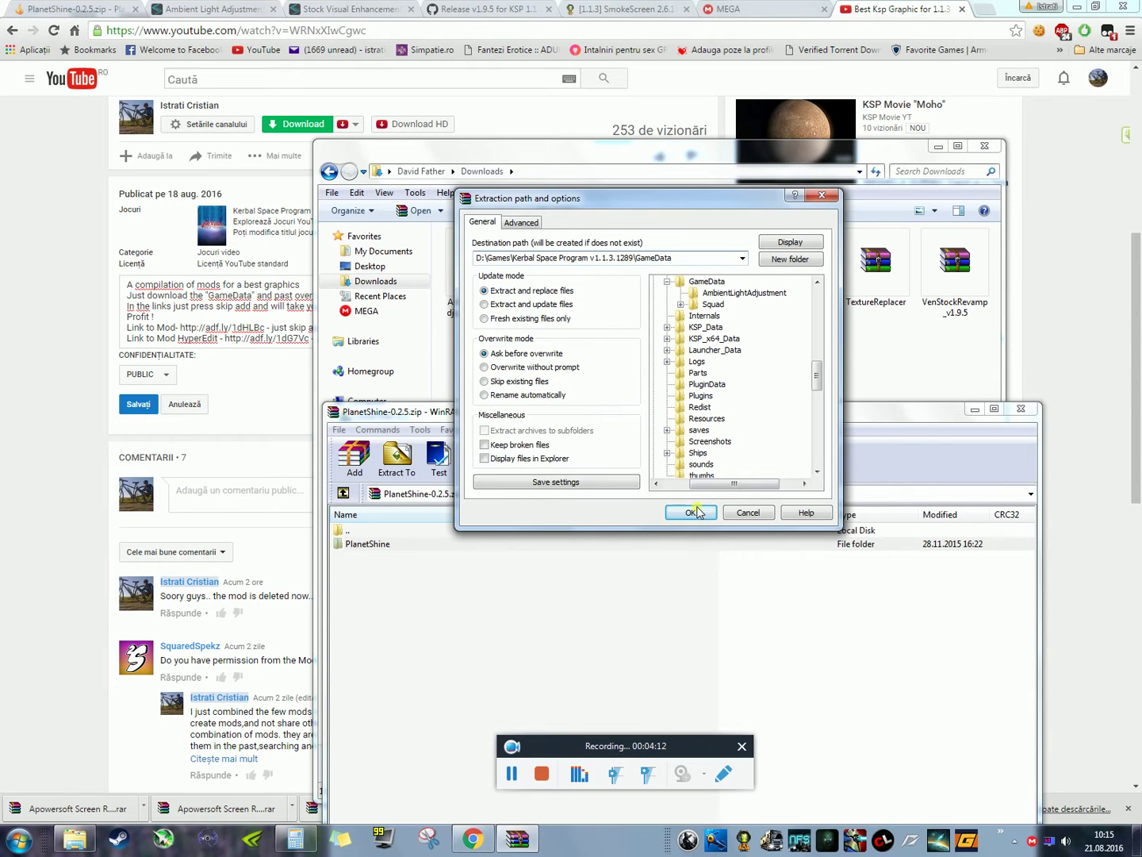
{"action": "left_click", "coordinate": [691, 512]}
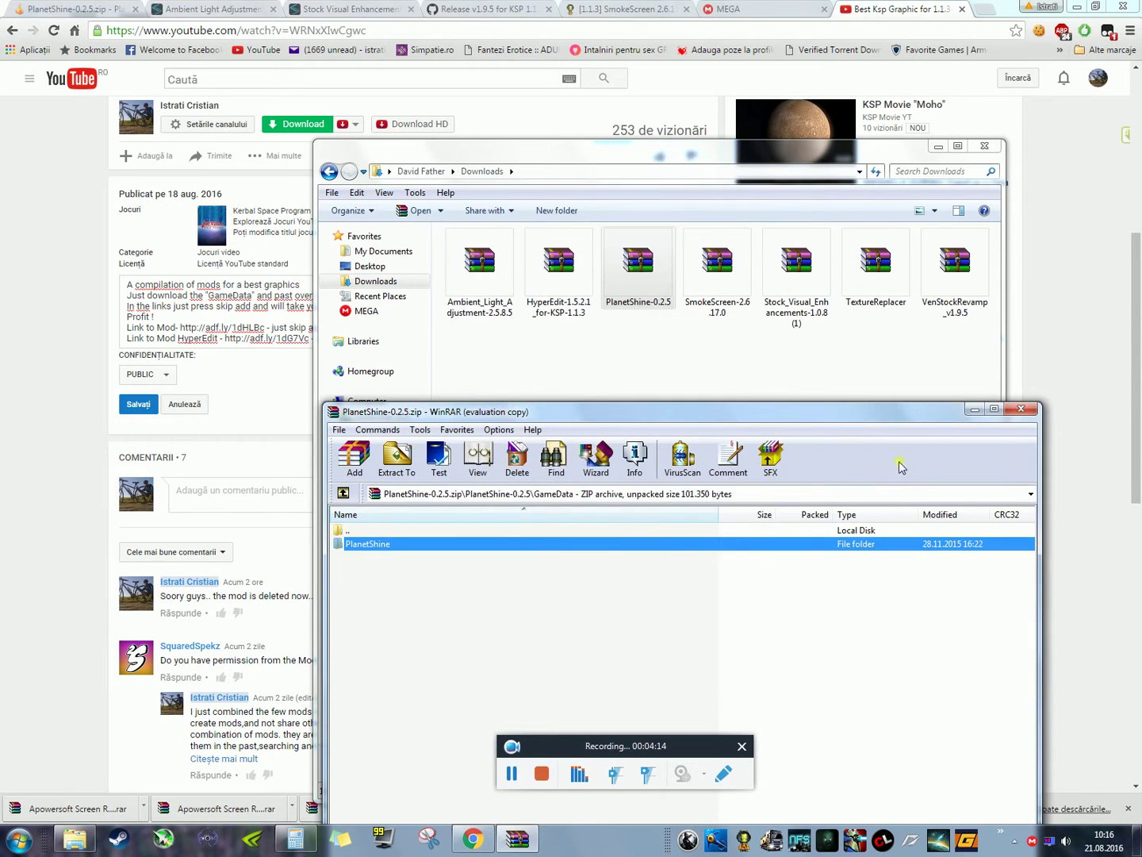
{"action": "left_click", "coordinate": [1021, 408]}
Open the SmokeScreen-2.6.17.0 archive, dismiss the licence reminder, and select the SmokeScreen folder inside GameData.
{"action": "double_click", "coordinate": [717, 261]}
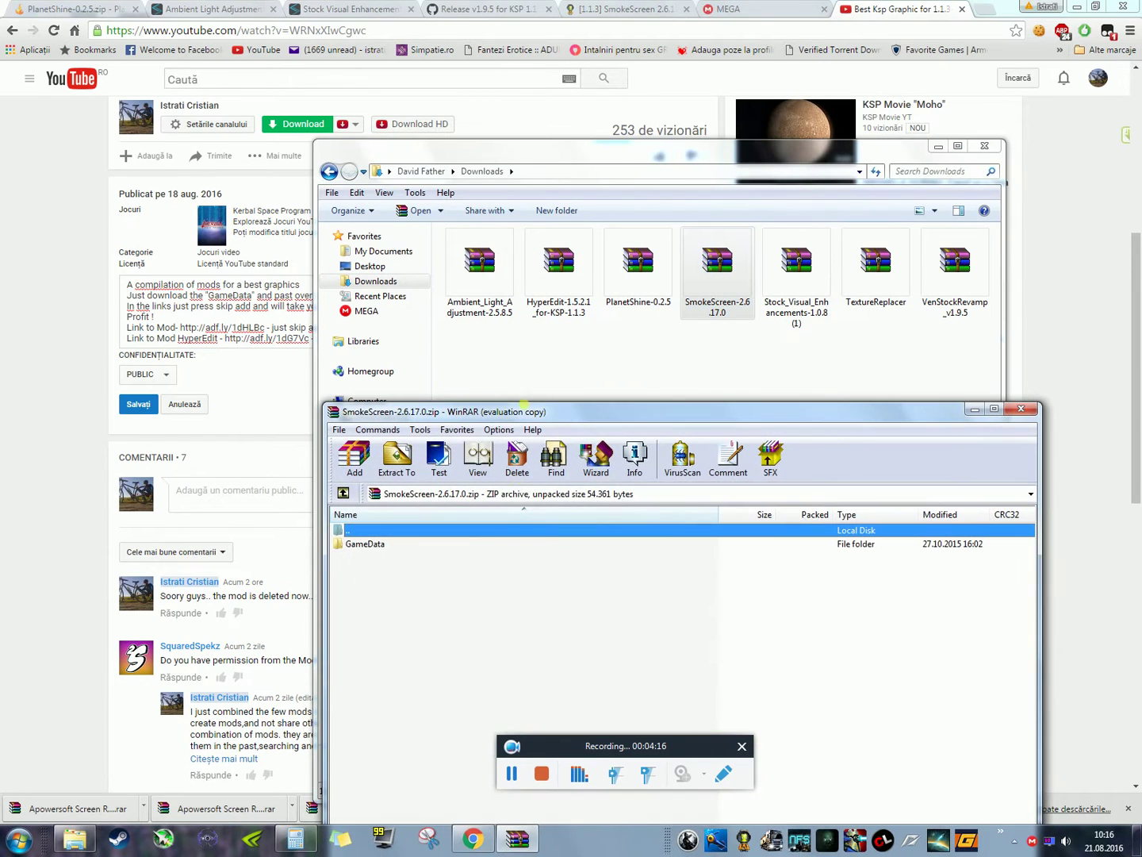
{"action": "double_click", "coordinate": [394, 549]}
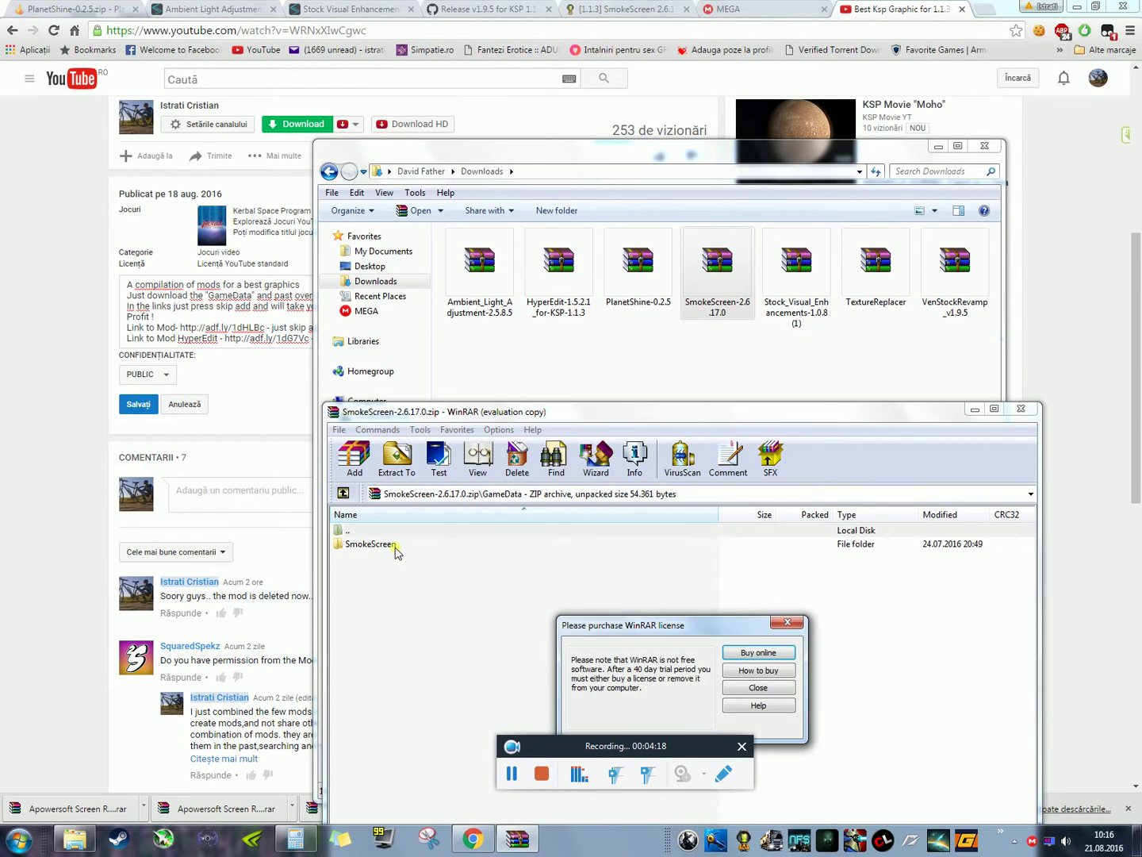
{"action": "left_click", "coordinate": [742, 687]}
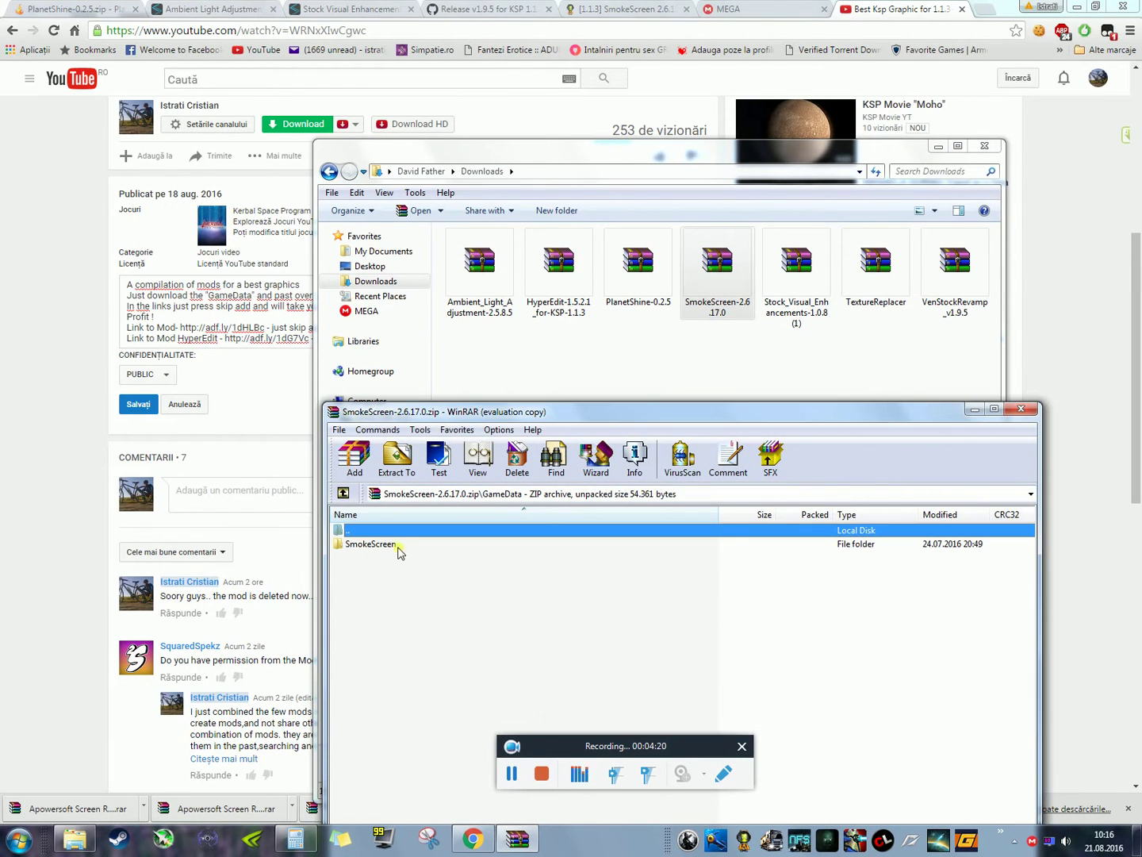
{"action": "left_click", "coordinate": [381, 544]}
Extract the SmokeScreen folder to D:\Games\Kerbal Space Program v1.1.3.1289\GameData and close the archive.
{"action": "left_click", "coordinate": [397, 458]}
{"action": "key", "text": "ctrl+c"}
{"action": "left_click", "coordinate": [737, 552]}
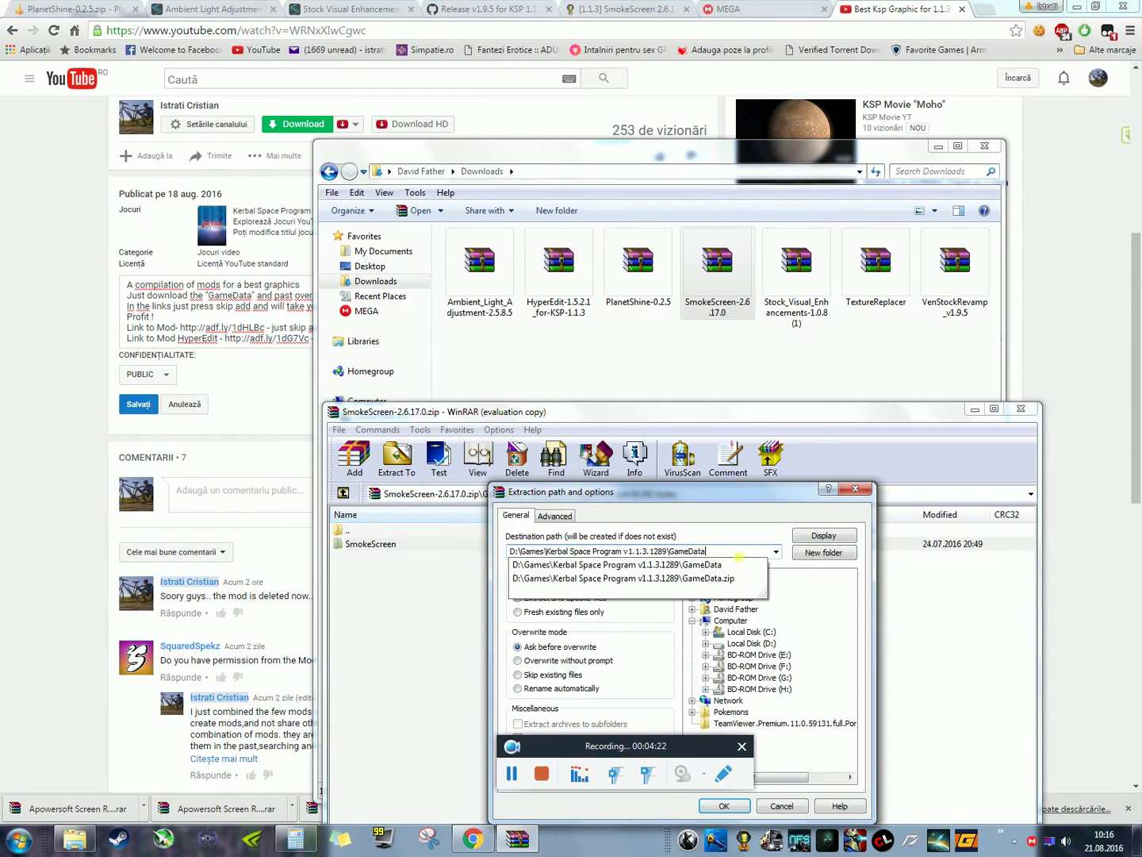
{"action": "left_click", "coordinate": [725, 805]}
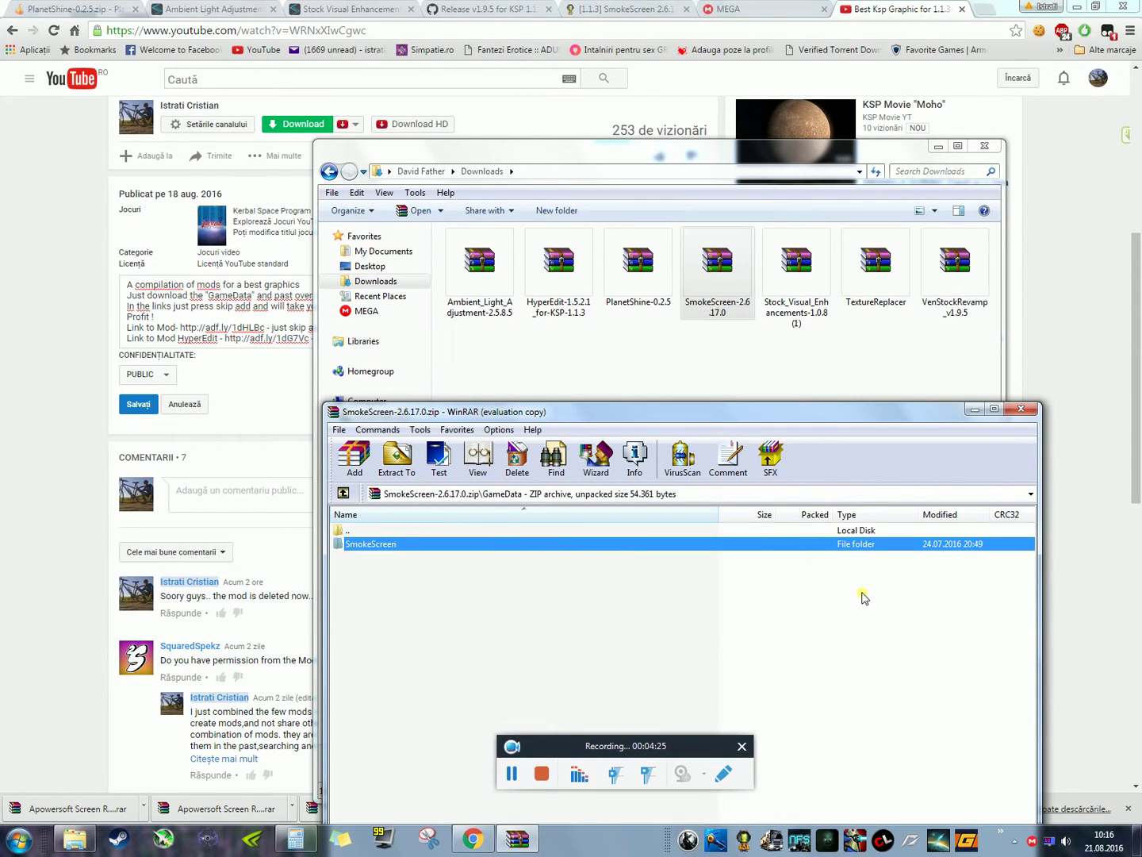
{"action": "left_click", "coordinate": [1022, 408]}
Open the Stock_Visual_Enhancements-1.0.8 (1) archive, dismiss the licence reminder, and go into its SVE HR 1.0.8\GameData folder.
{"action": "double_click", "coordinate": [797, 261]}
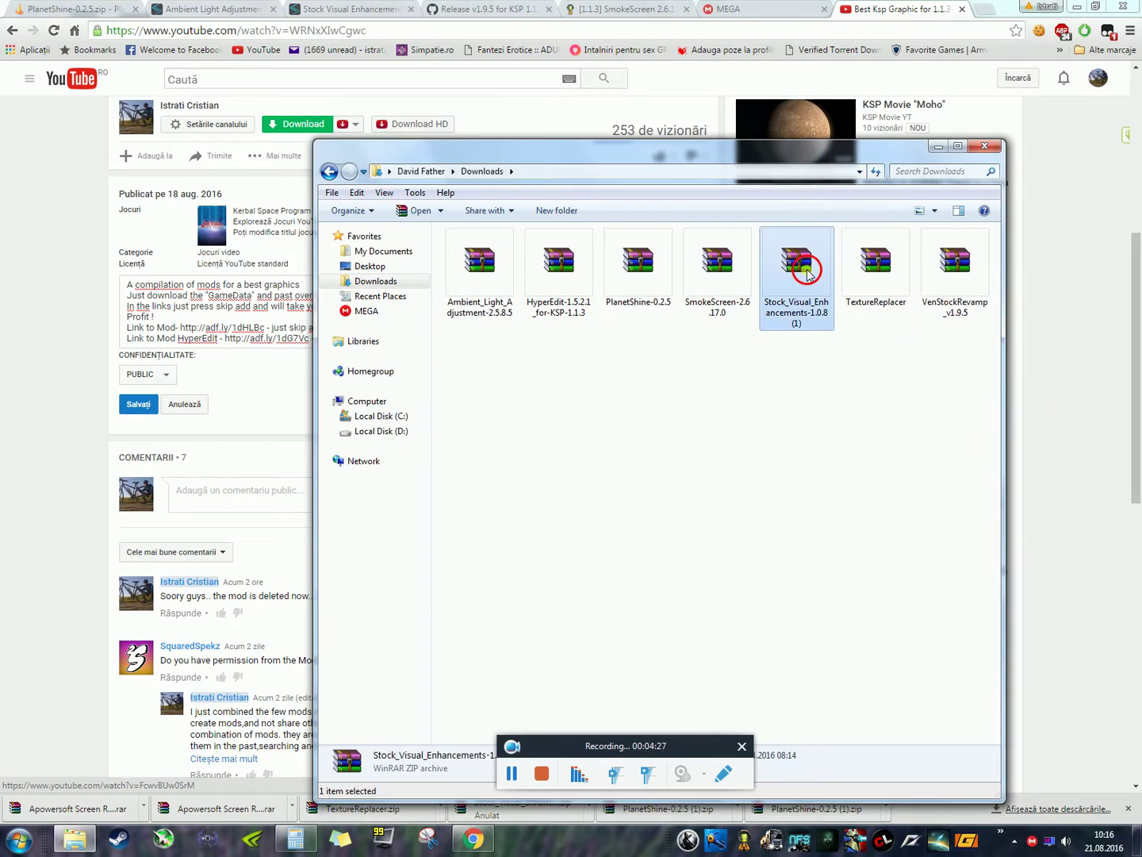
{"action": "left_click_drag", "start_coordinate": [665, 416], "coordinate": [627, 146]}
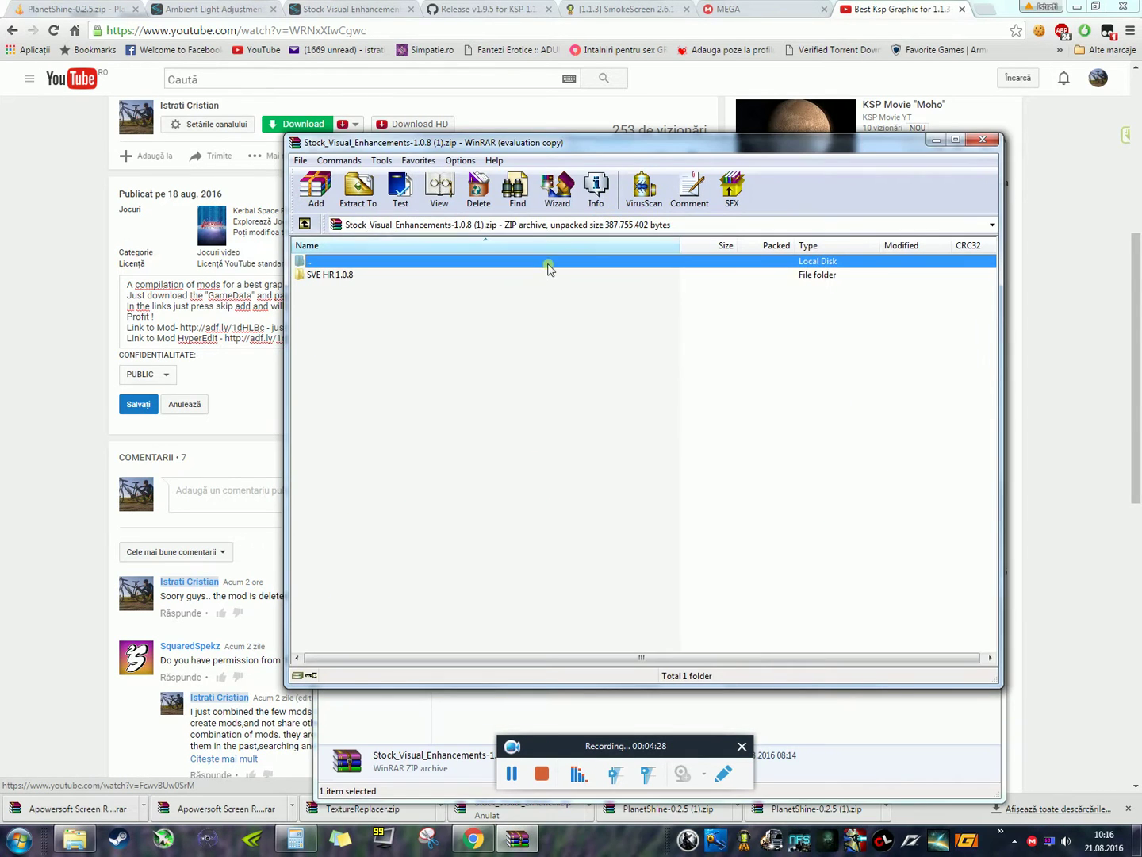
{"action": "left_click", "coordinate": [342, 275]}
{"action": "left_click", "coordinate": [686, 403]}
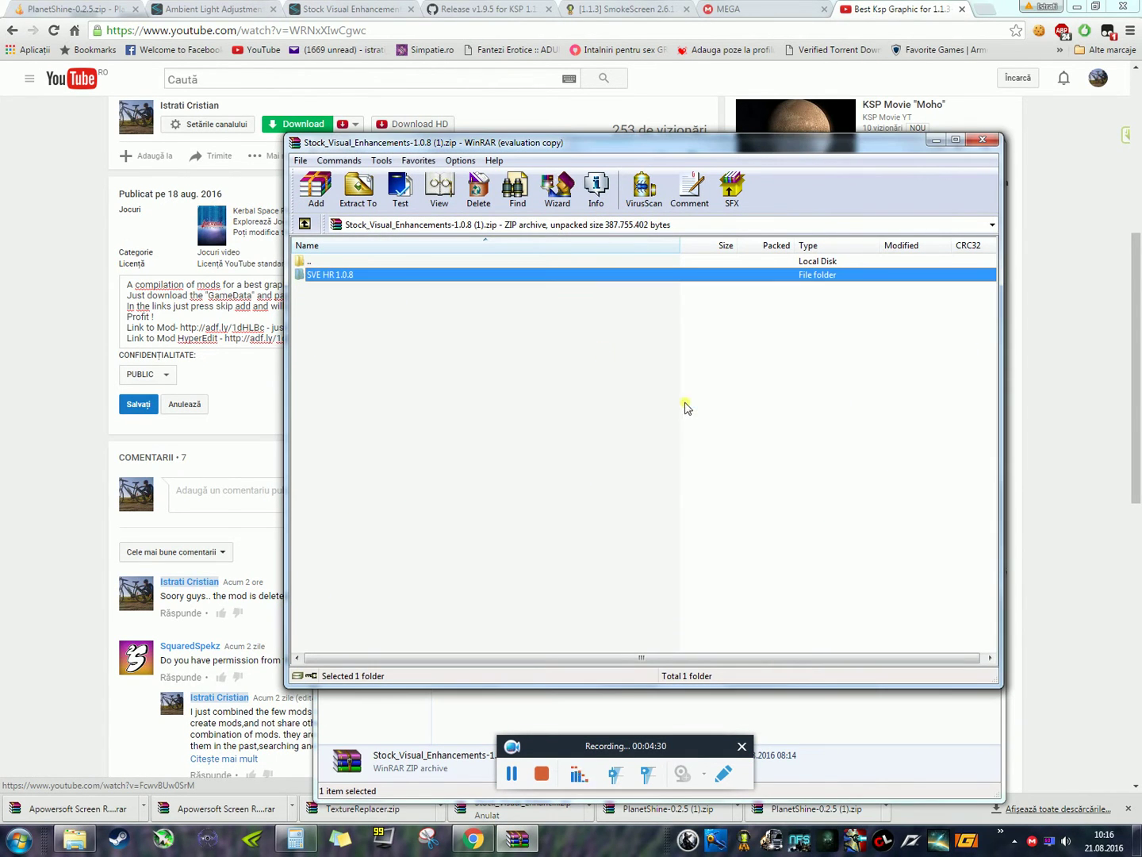
{"action": "double_click", "coordinate": [400, 275]}
{"action": "double_click", "coordinate": [379, 275]}
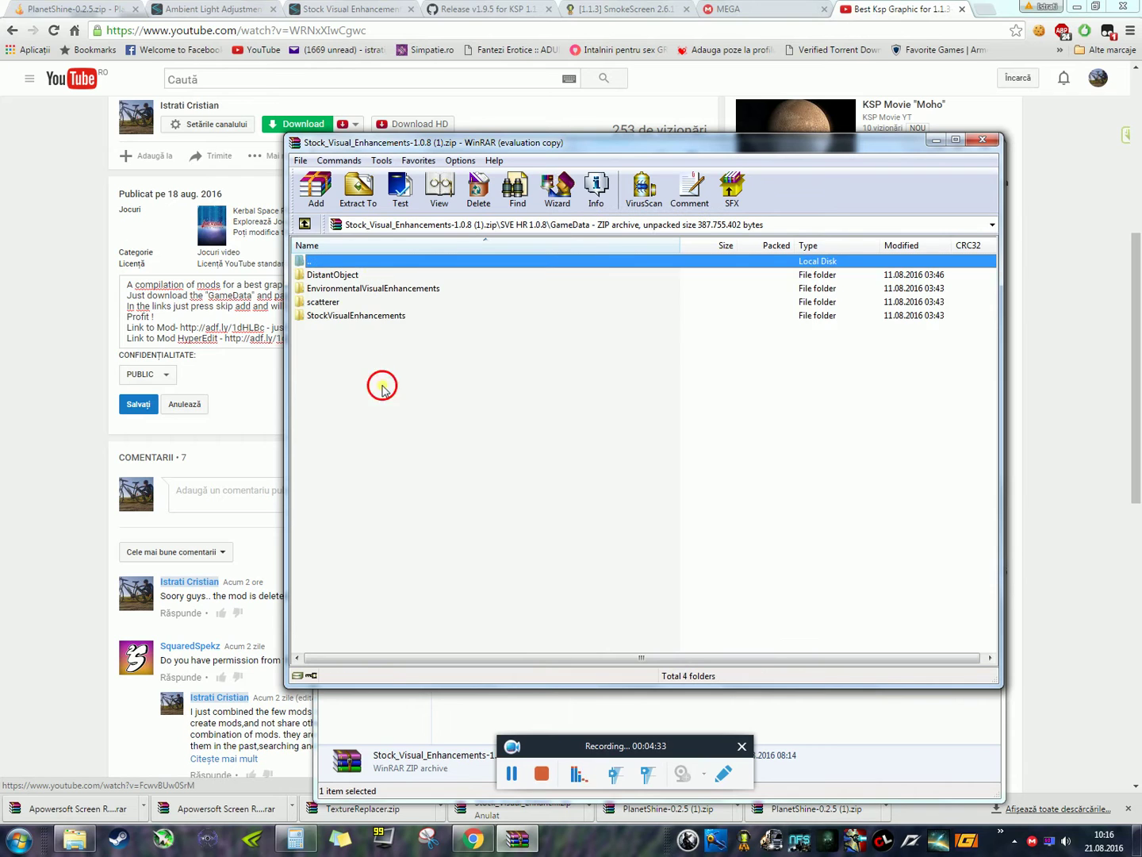
Extract the DistantObject, EnvironmentalVisualEnhancements, scatterer and StockVisualEnhancements folders to D:\Games\Kerbal Space Program v1.1.3.1289\GameData and close the archive.
{"action": "left_click_drag", "start_coordinate": [381, 384], "coordinate": [347, 278]}
{"action": "left_click", "coordinate": [358, 189]}
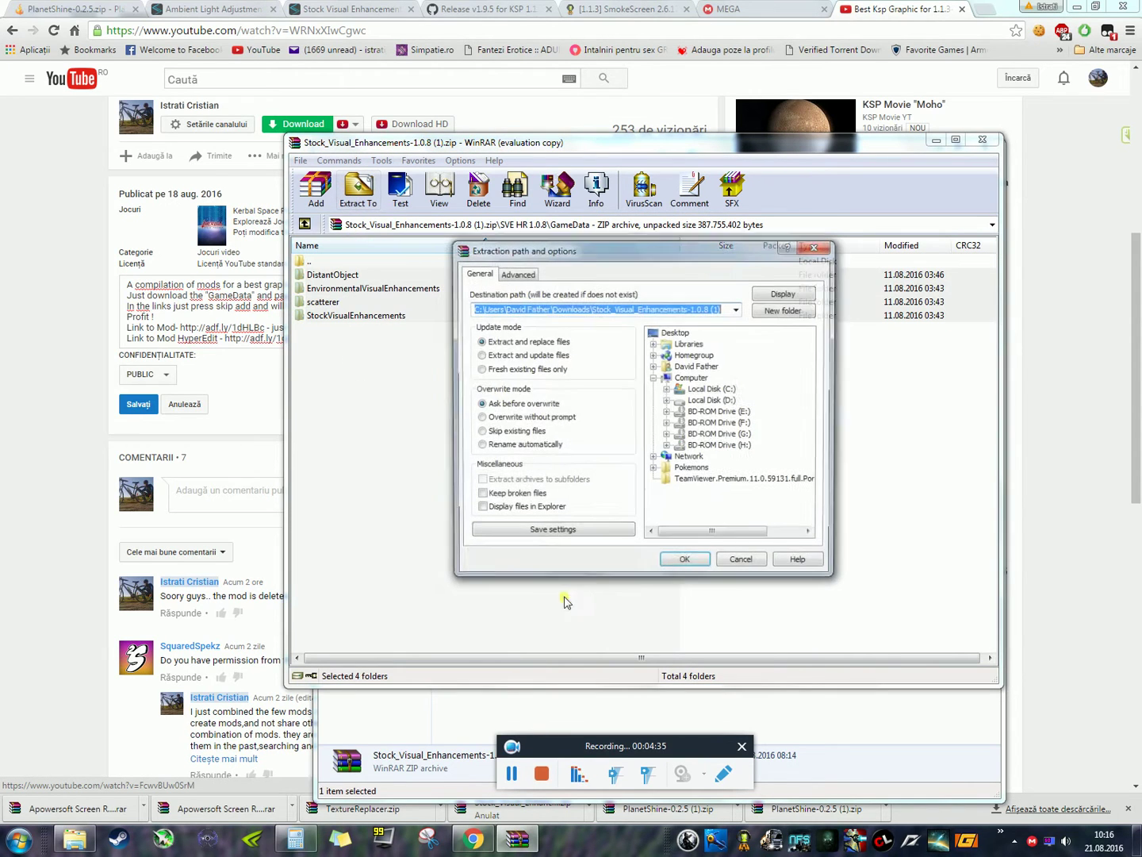
{"action": "key", "text": "ctrl+v"}
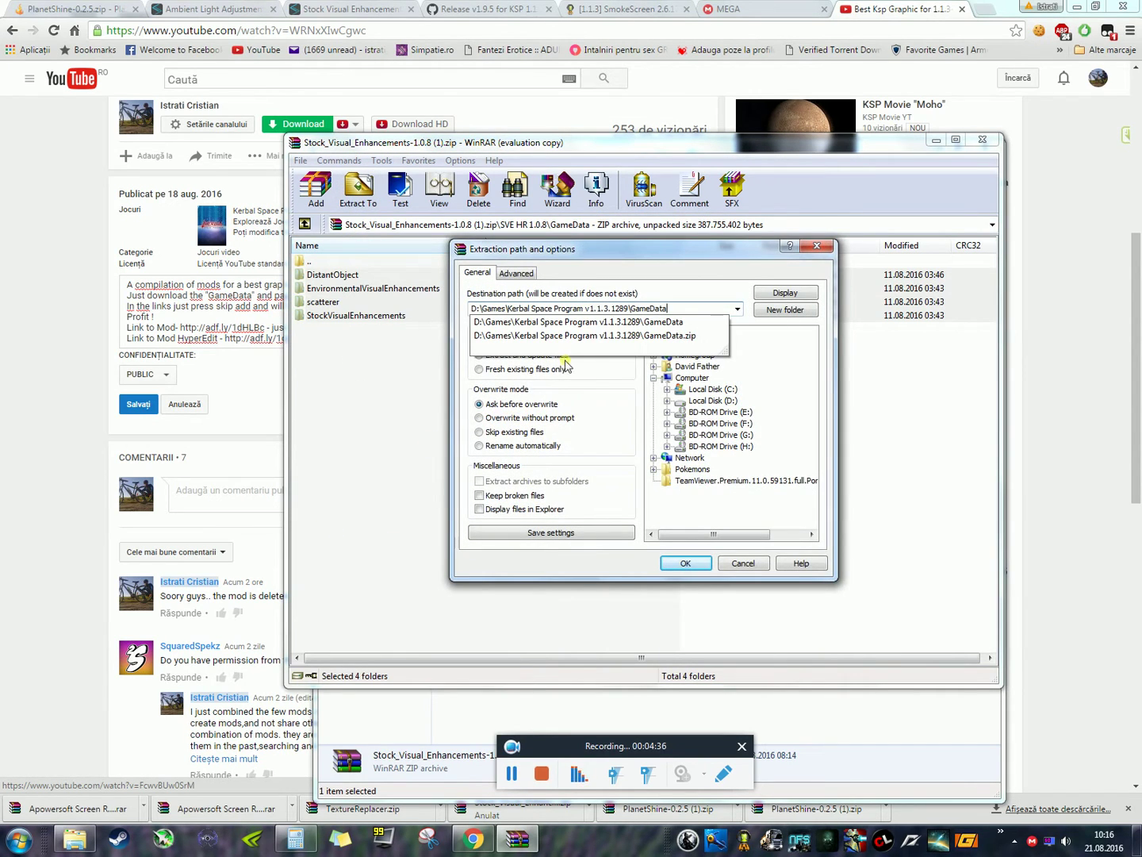
{"action": "left_click", "coordinate": [656, 321]}
{"action": "key", "text": "ctrl+c"}
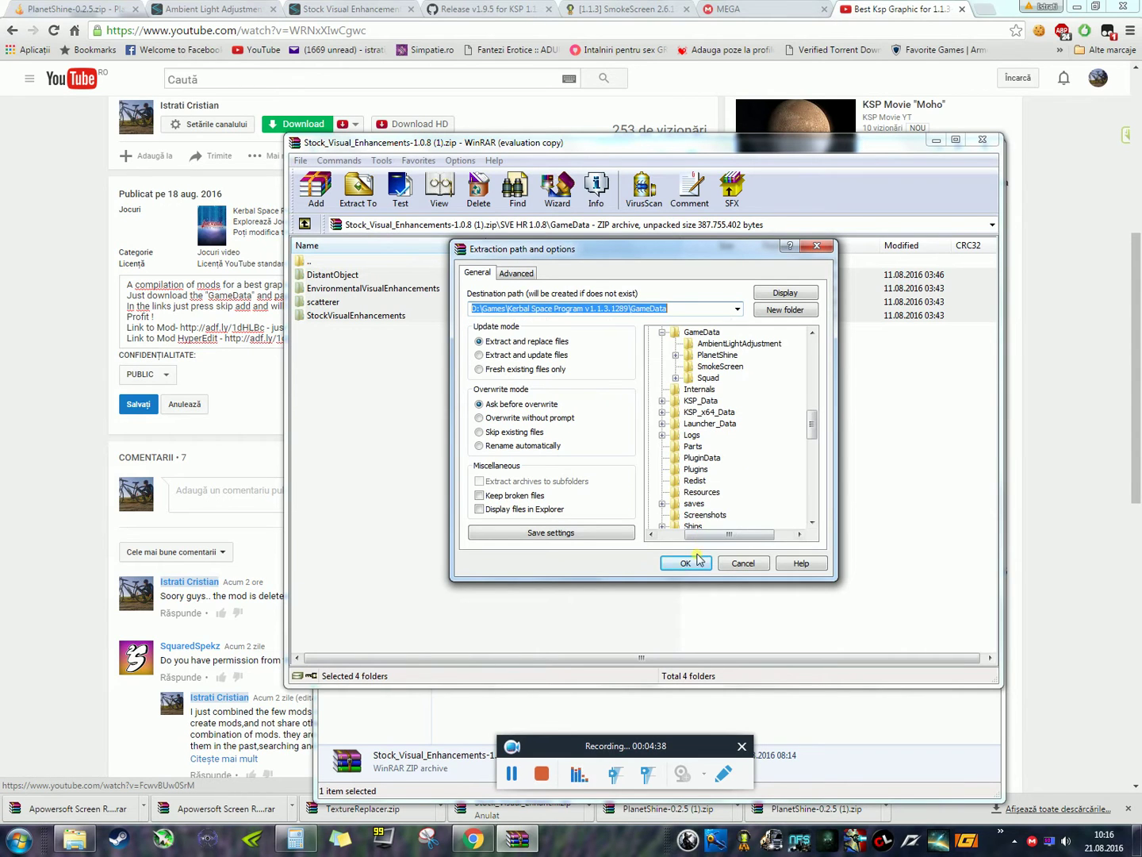
{"action": "left_click", "coordinate": [681, 563]}
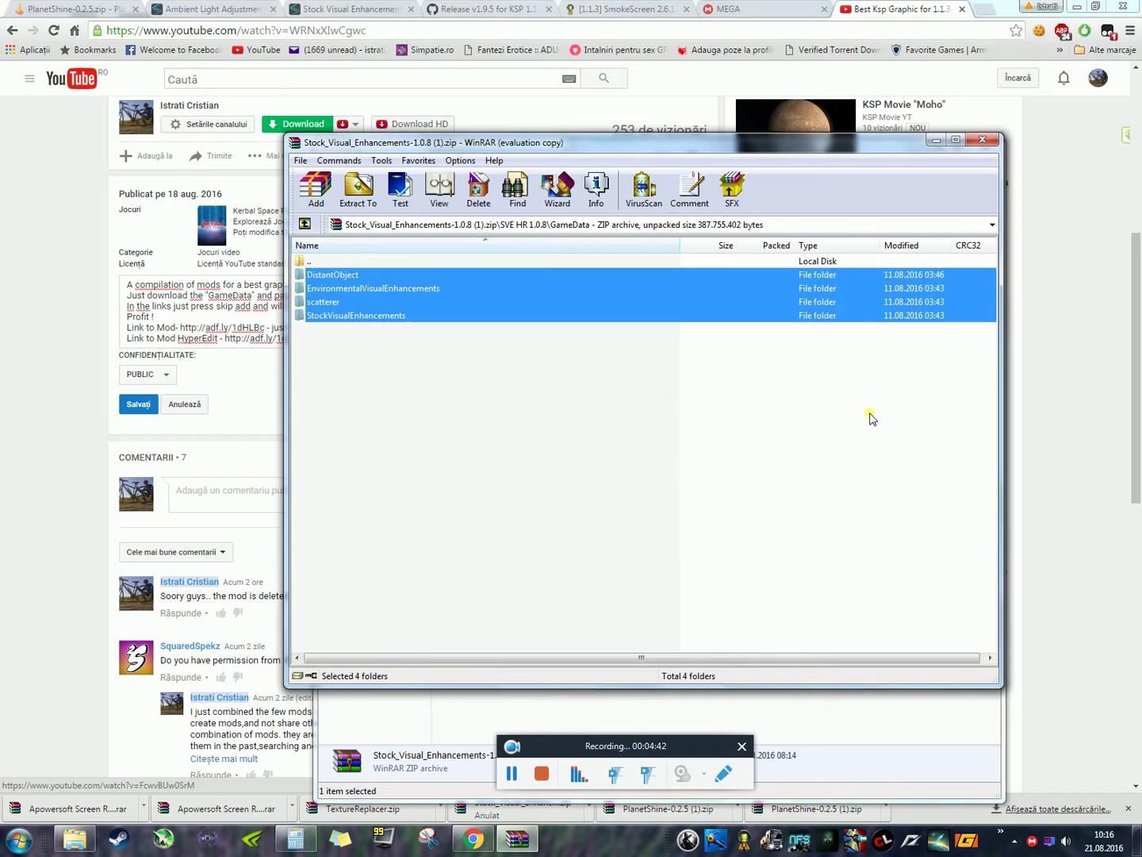
{"action": "left_click", "coordinate": [981, 140]}
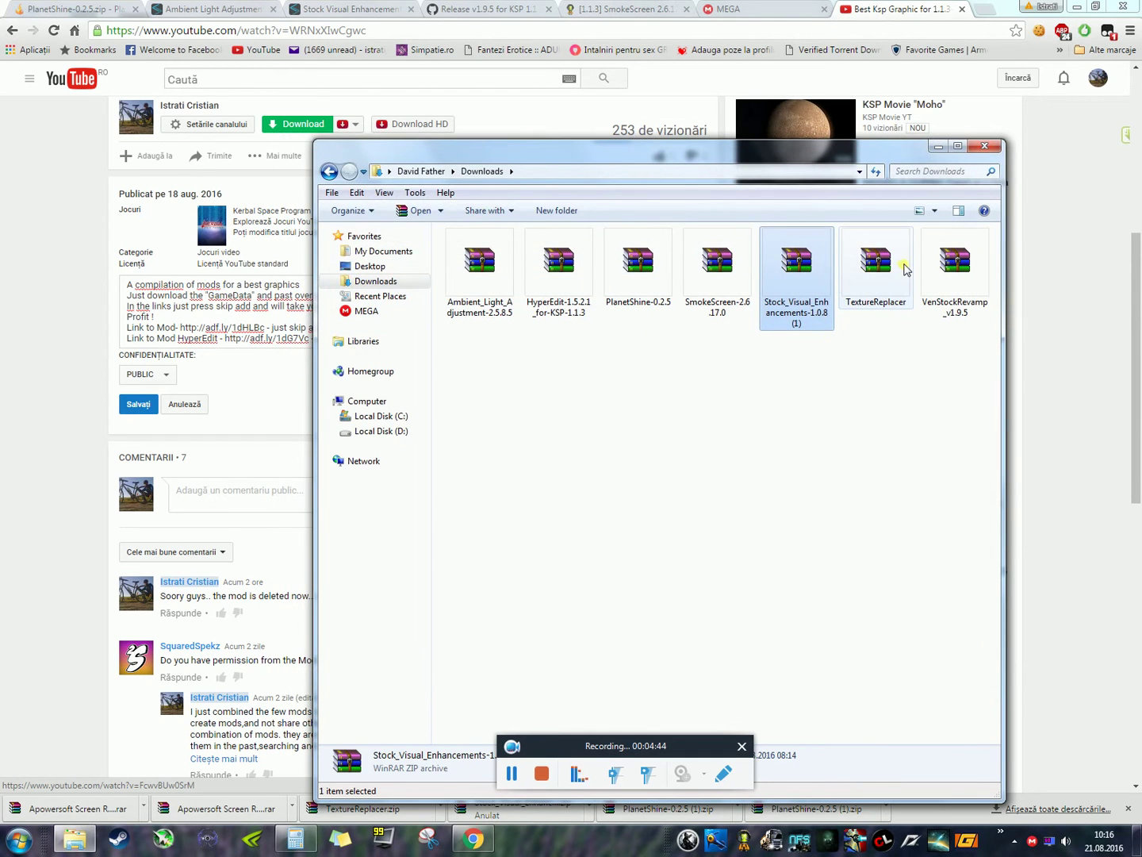
Open the TextureReplacer archive, dismiss the licence reminder, and return to its top level with the TextureReplacer folder selected.
{"action": "double_click", "coordinate": [903, 268]}
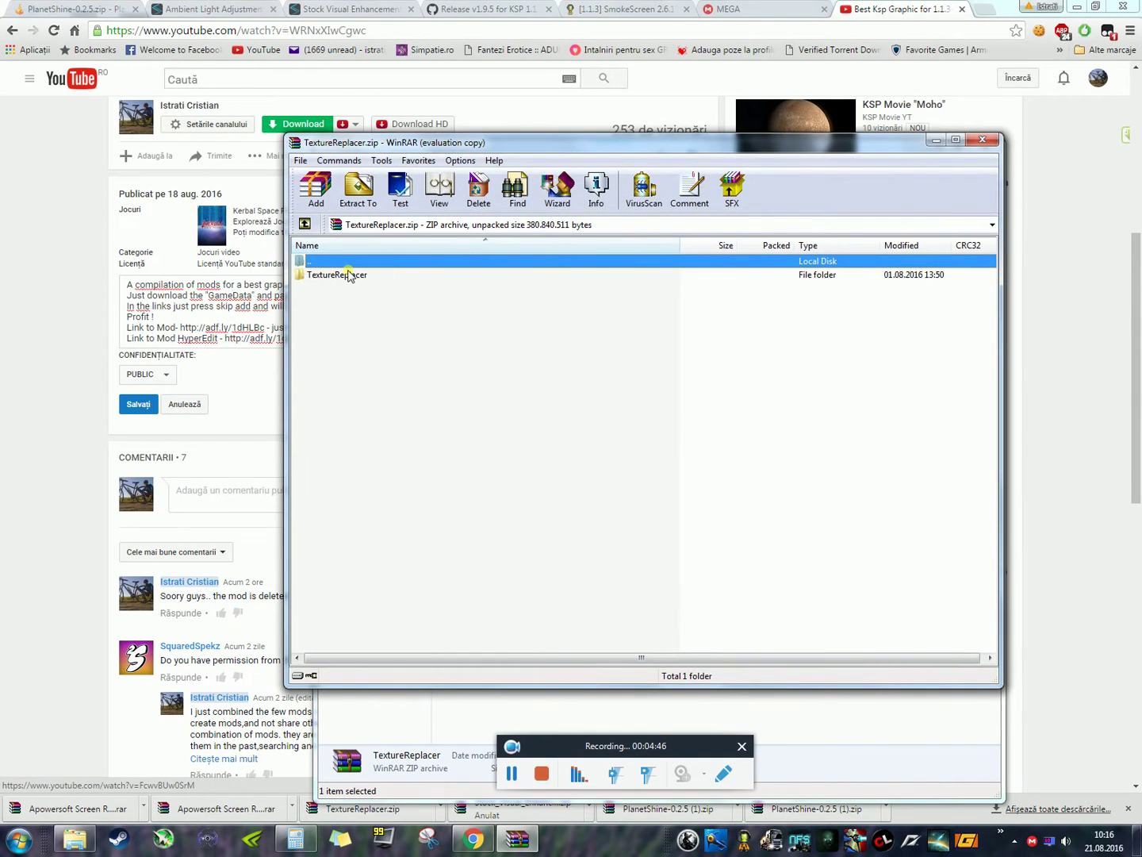
{"action": "double_click", "coordinate": [354, 275]}
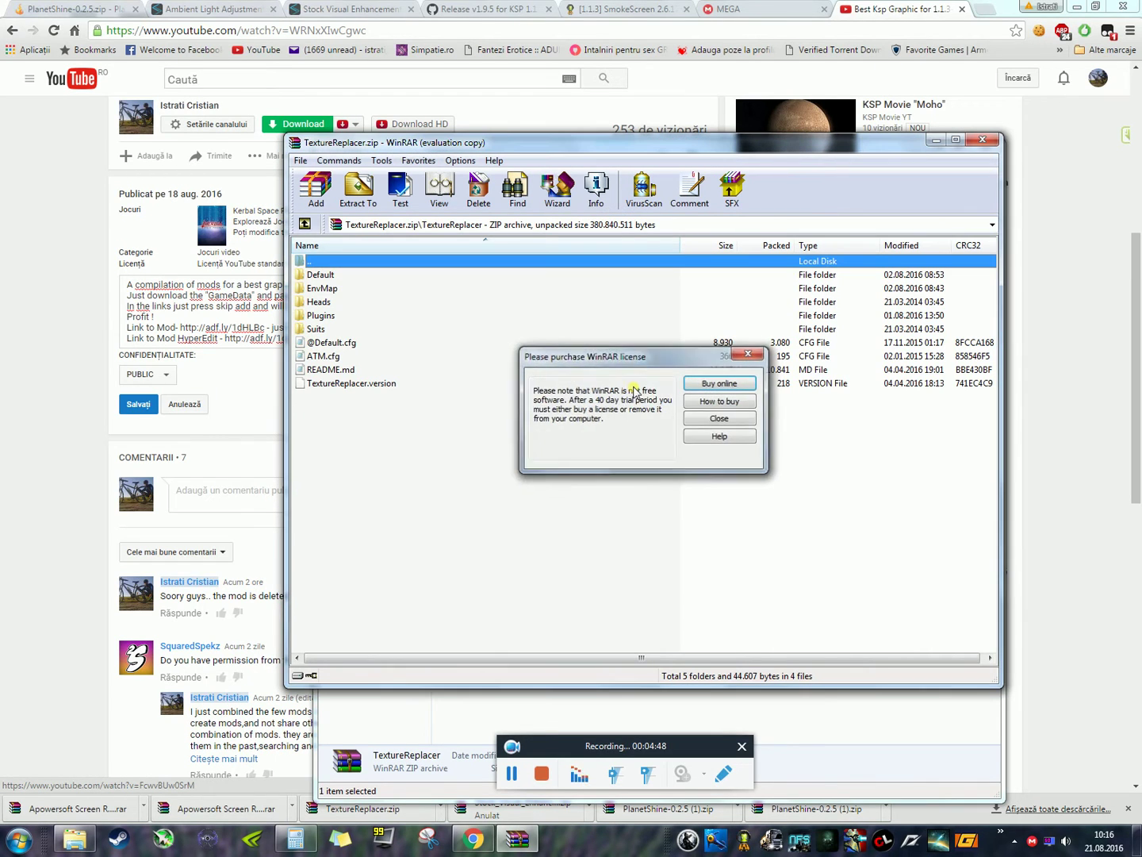
{"action": "key", "text": "Escape"}
{"action": "double_click", "coordinate": [387, 262]}
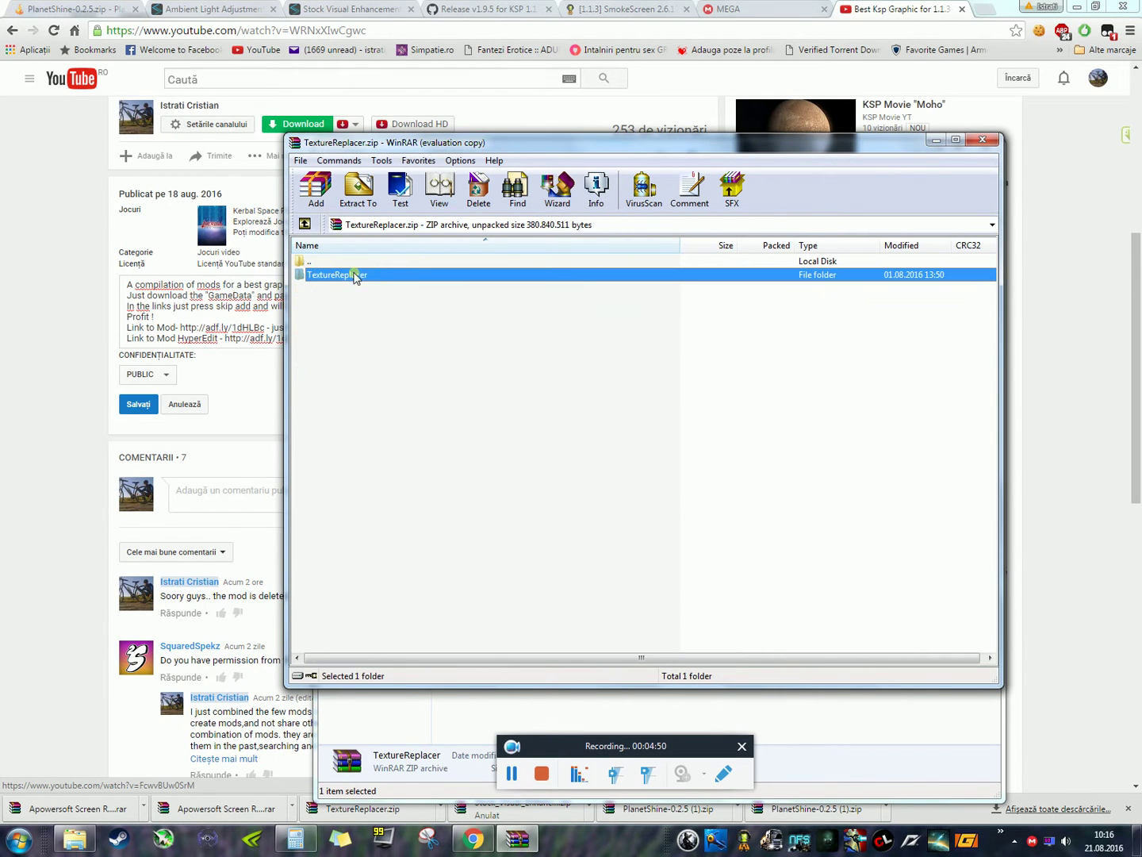
Extract the TextureReplacer folder to D:\Games\Kerbal Space Program v1.1.3.1289\GameData and close the archive.
{"action": "left_click", "coordinate": [359, 189]}
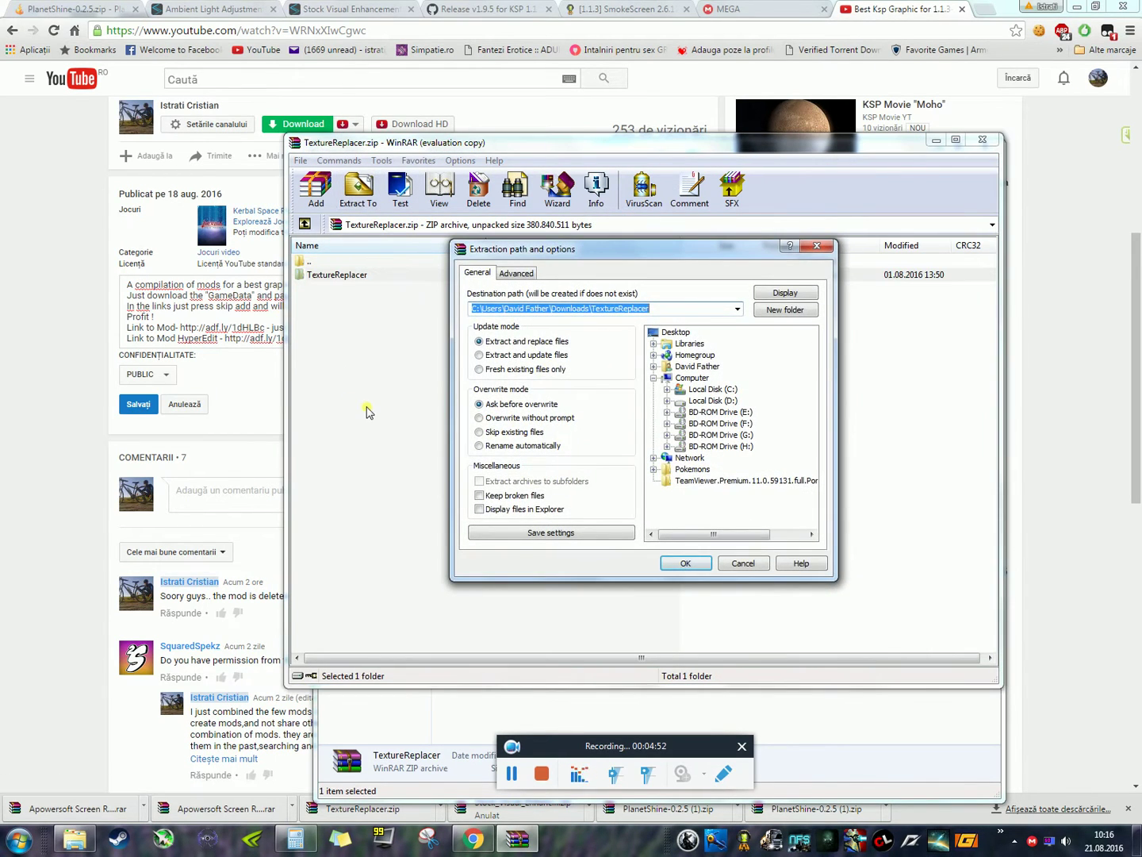
{"action": "key", "text": "ctrl+v"}
{"action": "left_click", "coordinate": [681, 322]}
{"action": "key", "text": "ctrl+c"}
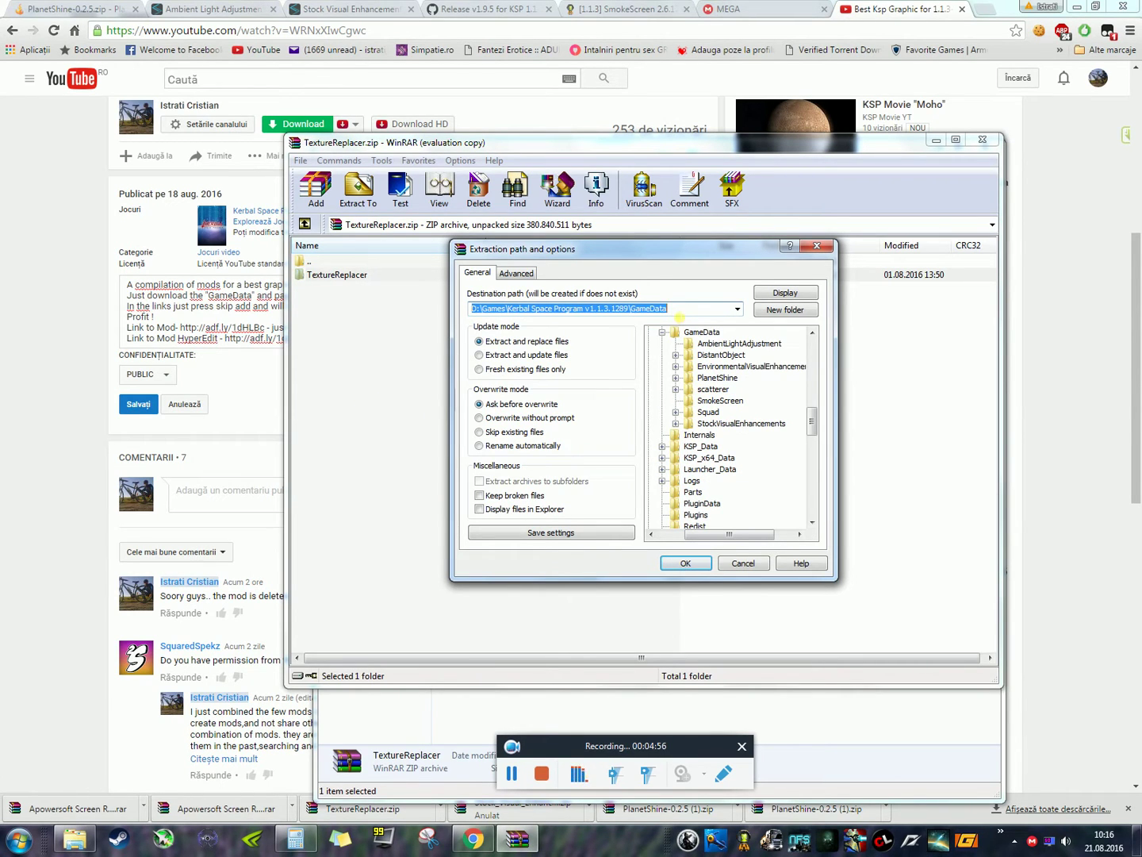
{"action": "left_click", "coordinate": [685, 563]}
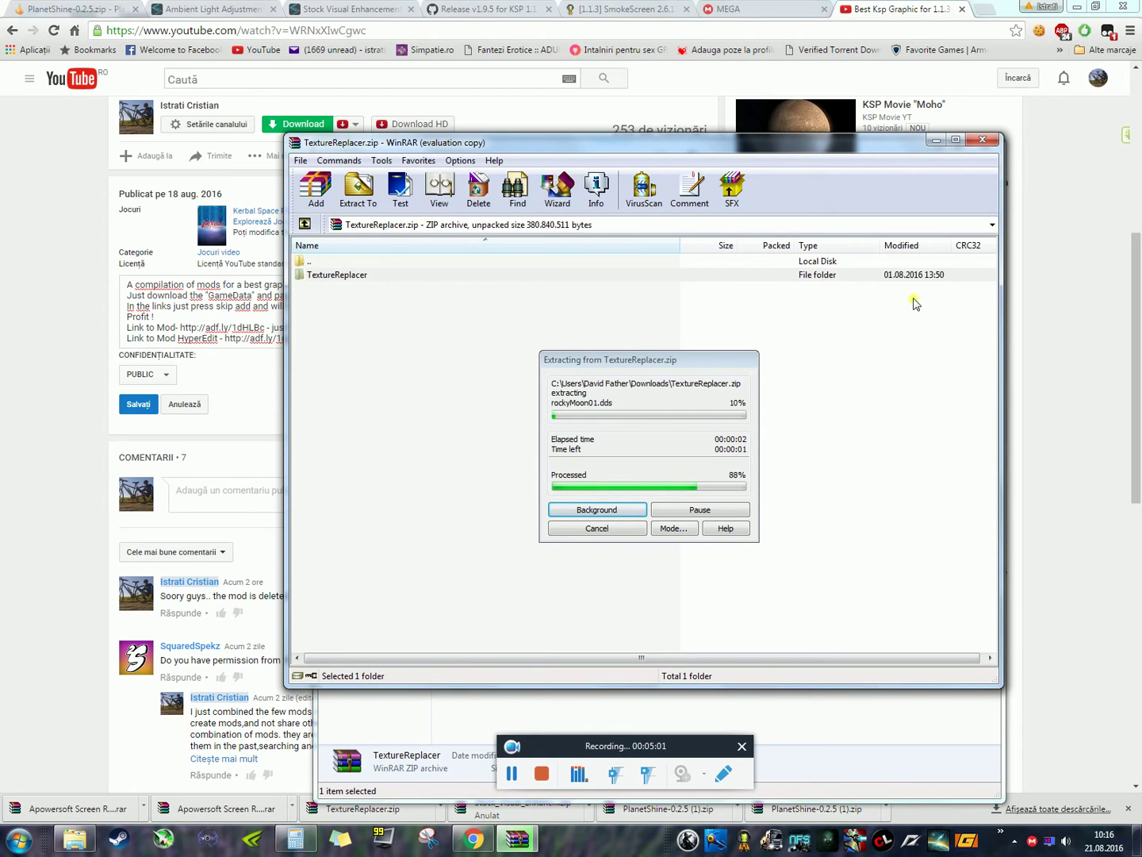
{"action": "left_click", "coordinate": [982, 139]}
Open the VenStockRevamp_v1.9.5 archive, dismiss the licence reminder, and select VenStockRevamp and ModuleManager.2.6.25.dll inside GameData.
{"action": "double_click", "coordinate": [970, 269]}
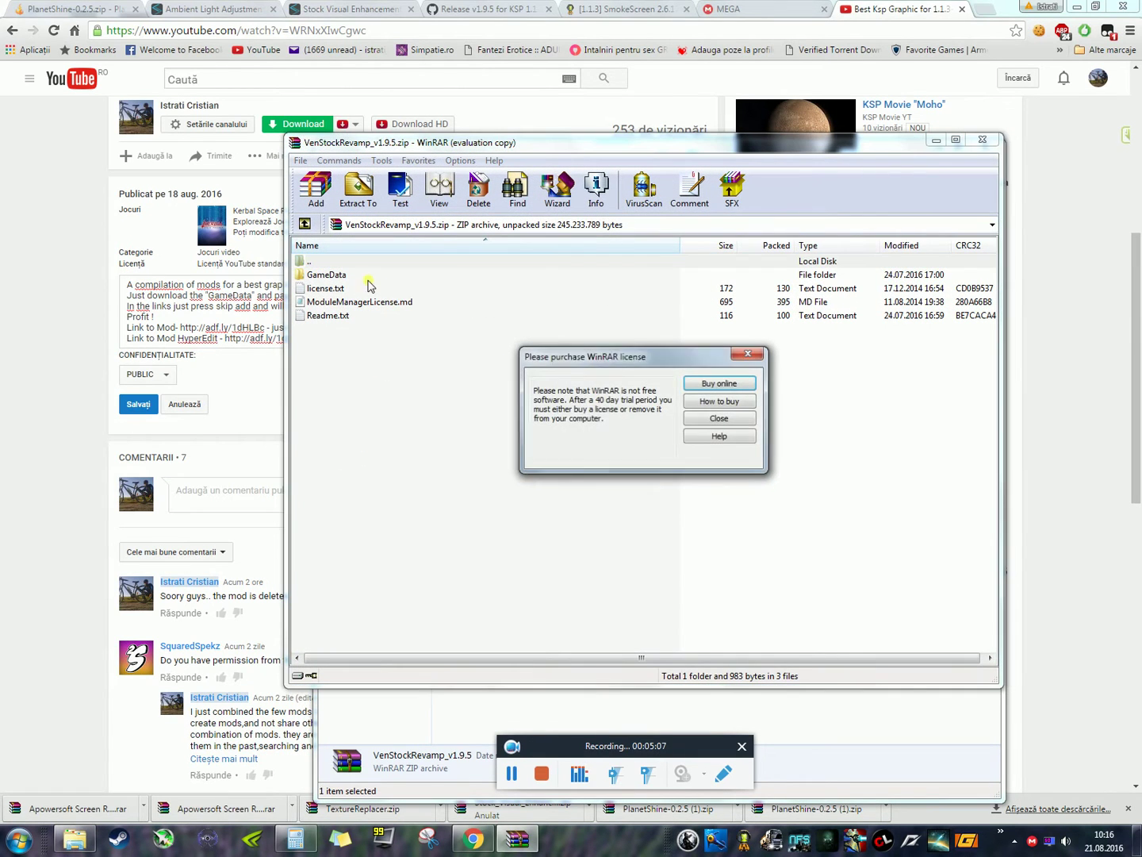
{"action": "left_click", "coordinate": [704, 420]}
{"action": "double_click", "coordinate": [329, 275]}
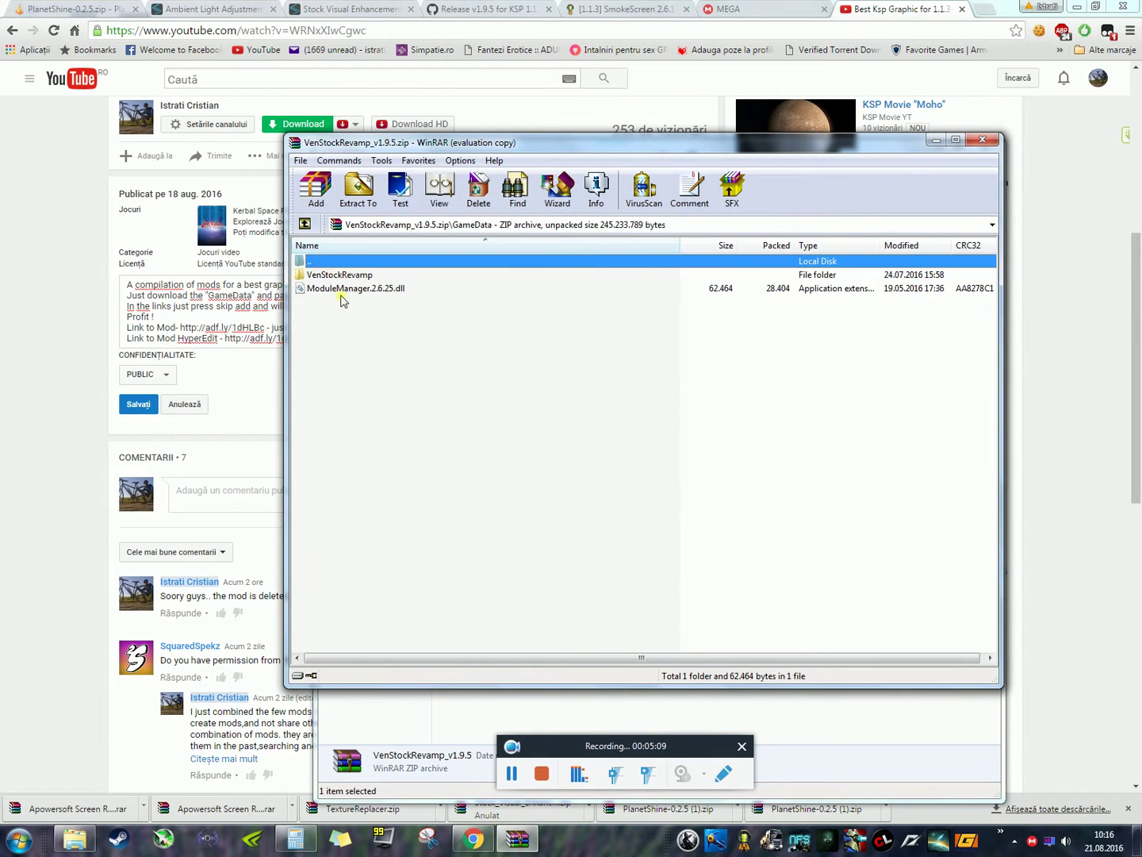
{"action": "left_click_drag", "start_coordinate": [360, 325], "coordinate": [342, 283]}
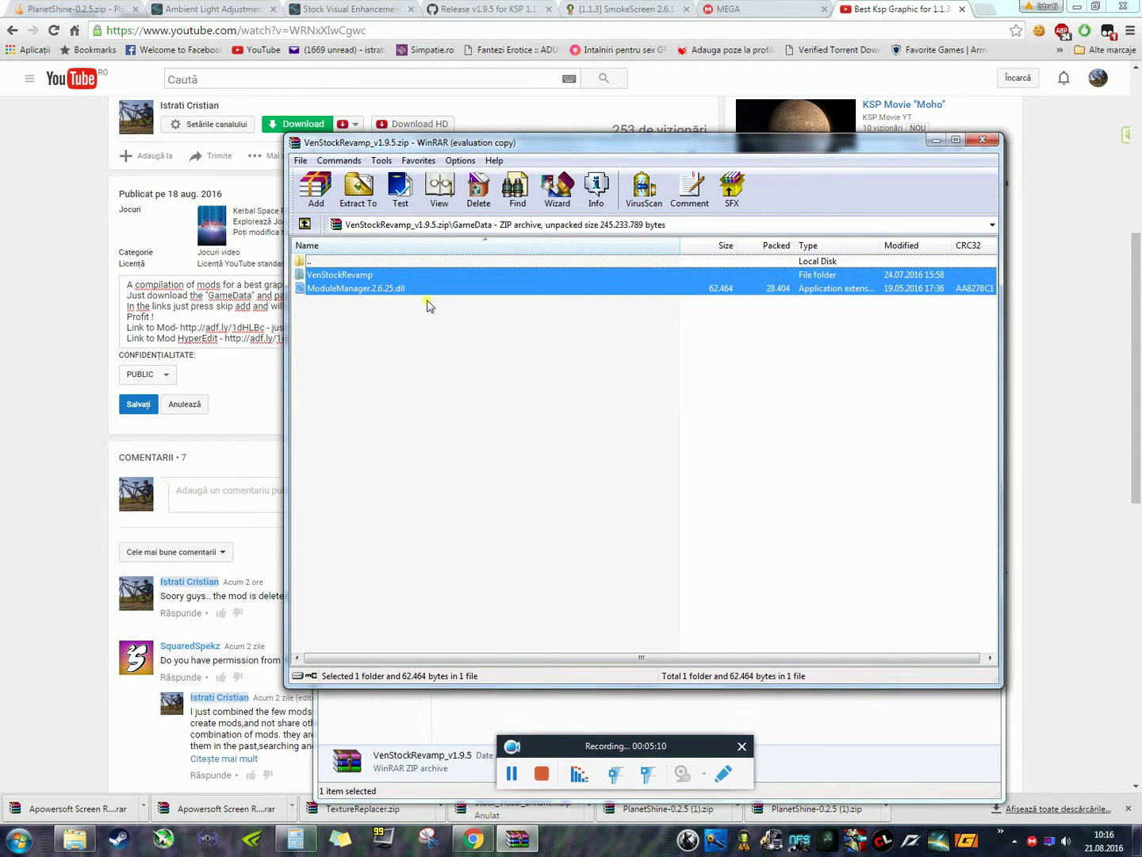
Extract VenStockRevamp and ModuleManager.2.6.25.dll to D:\Games\Kerbal Space Program v1.1.3.1289\GameData and close the archive.
{"action": "left_click", "coordinate": [358, 193]}
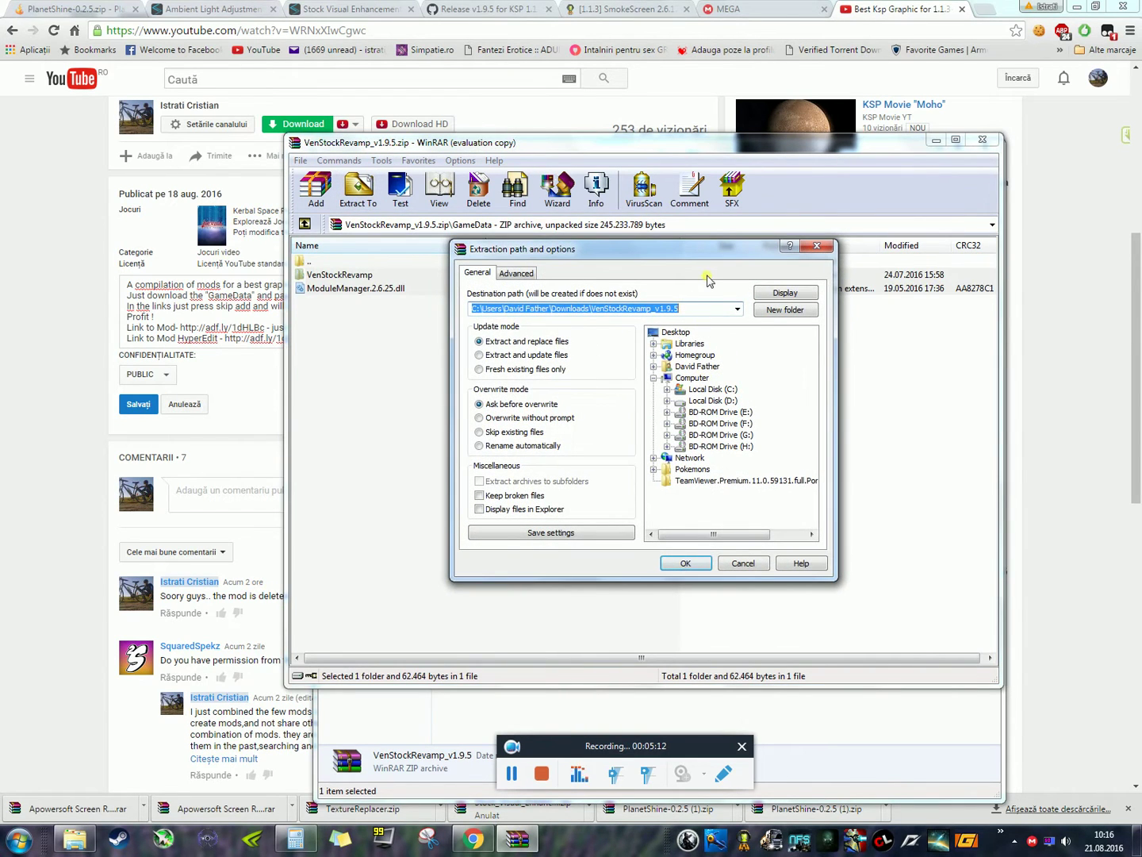
{"action": "key", "text": "ctrl+v"}
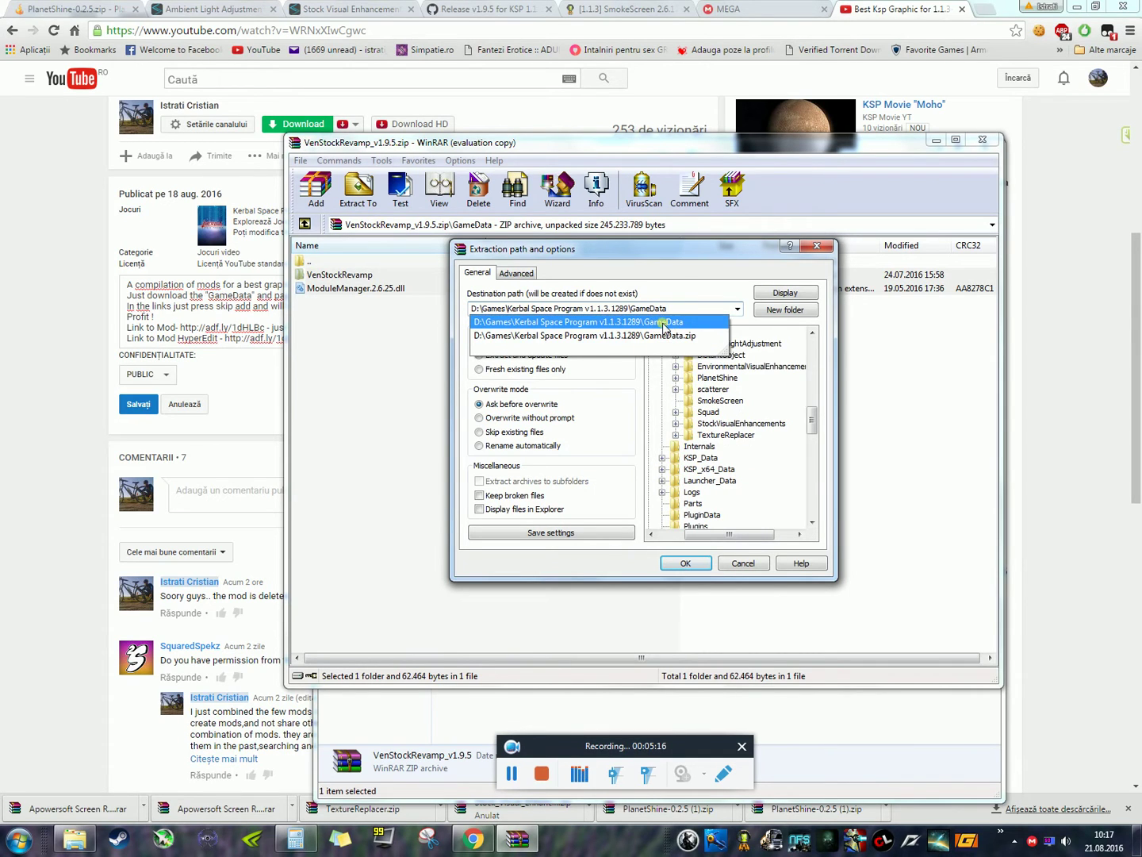
{"action": "left_click", "coordinate": [627, 321]}
{"action": "left_click", "coordinate": [680, 564]}
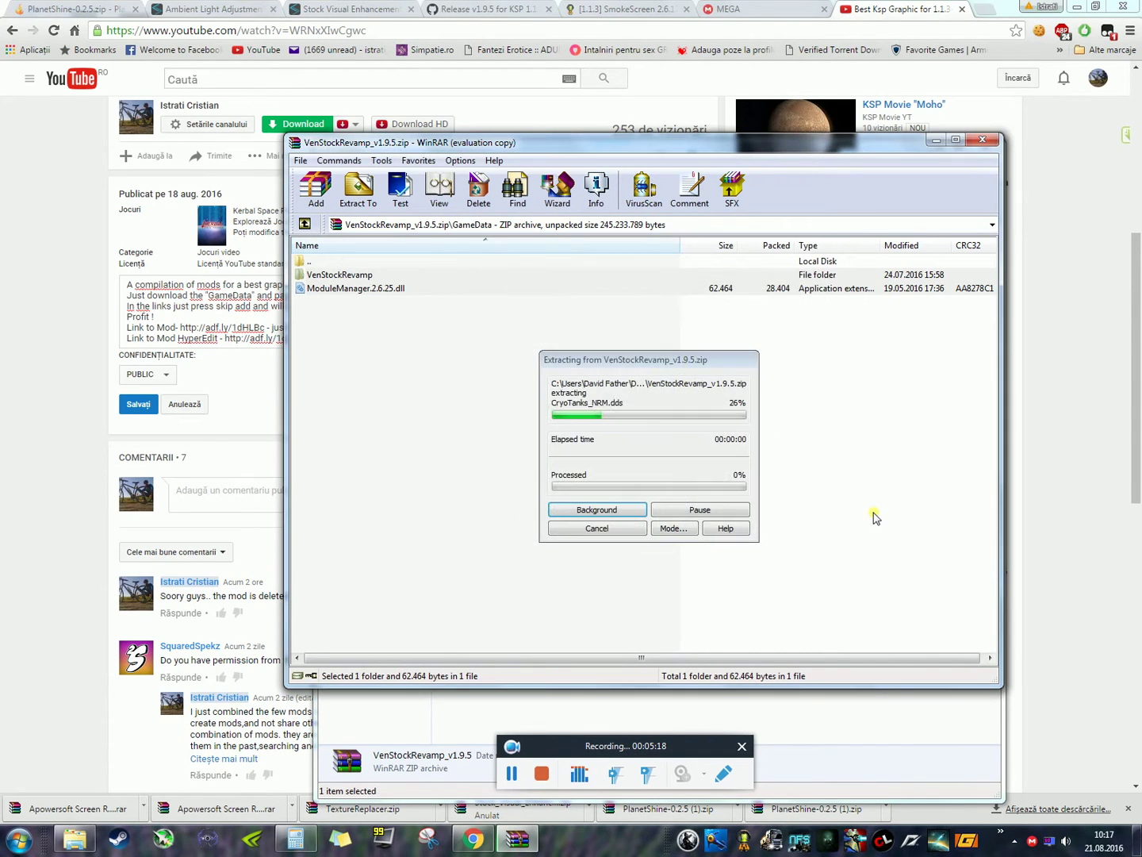
{"action": "left_click", "coordinate": [982, 141]}
Go to D:\Games\Kerbal Space Program v1.1.3.1289\GameData and review the extracted mod folders.
{"action": "left_click", "coordinate": [395, 431]}
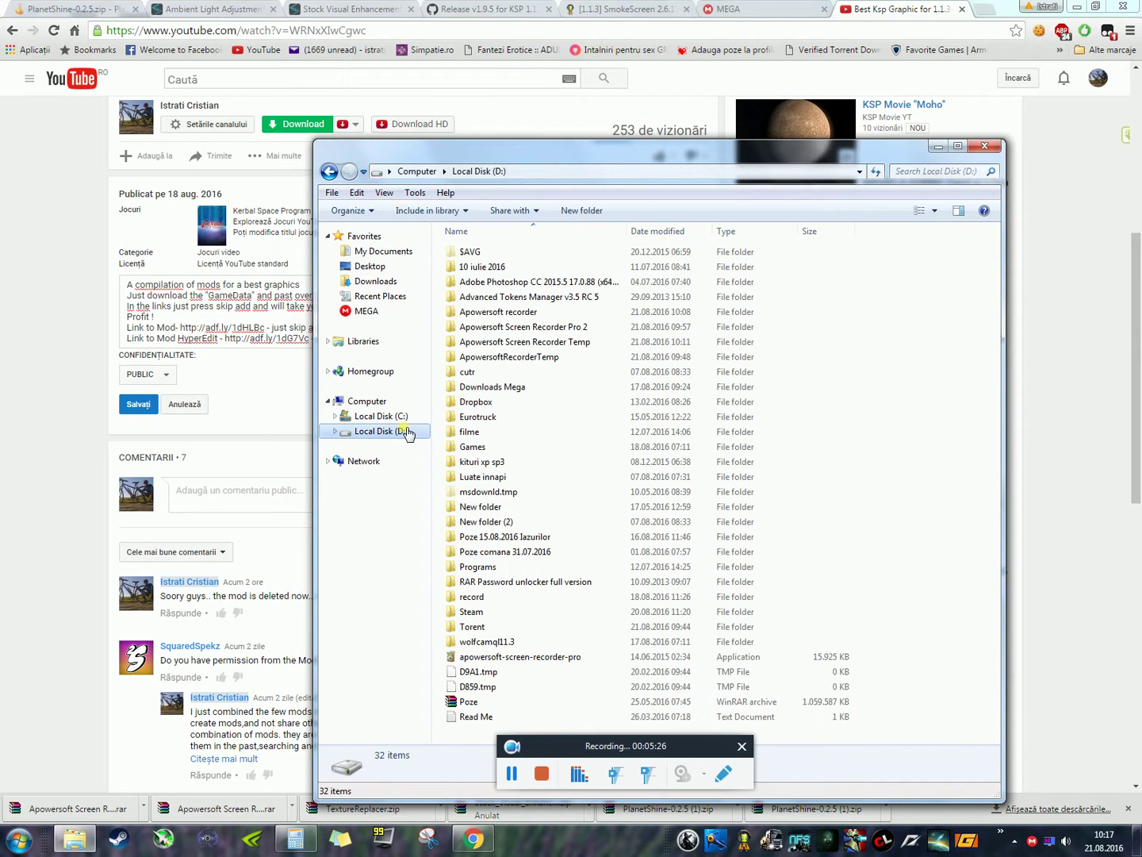
{"action": "double_click", "coordinate": [473, 447]}
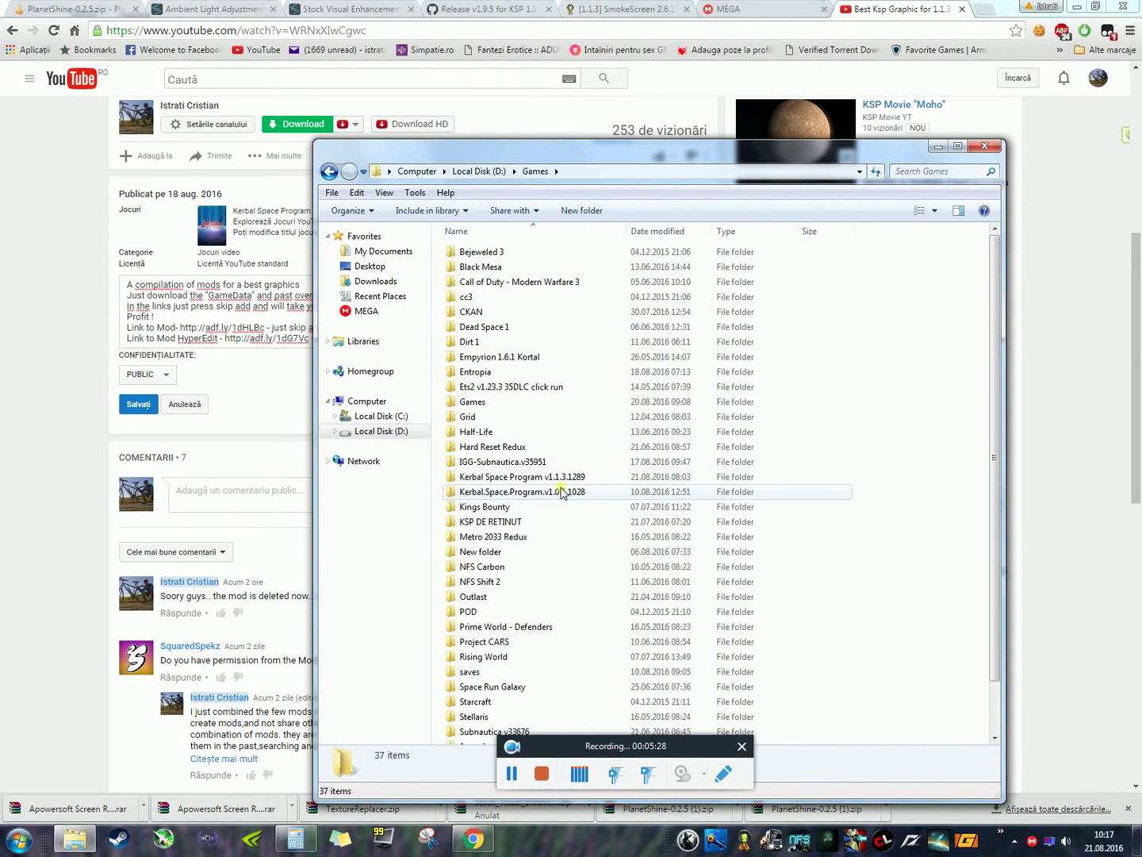
{"action": "double_click", "coordinate": [508, 487]}
{"action": "double_click", "coordinate": [487, 286]}
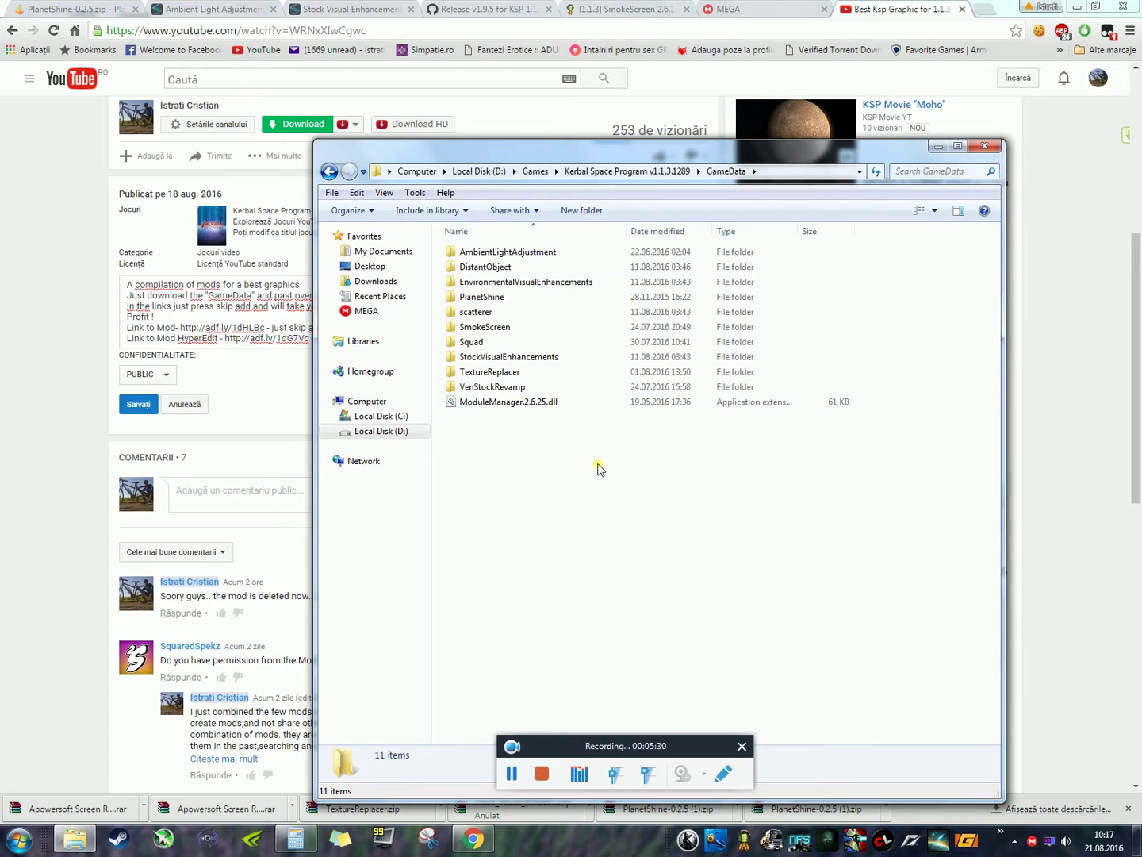
{"action": "left_click_drag", "start_coordinate": [510, 434], "coordinate": [491, 253]}
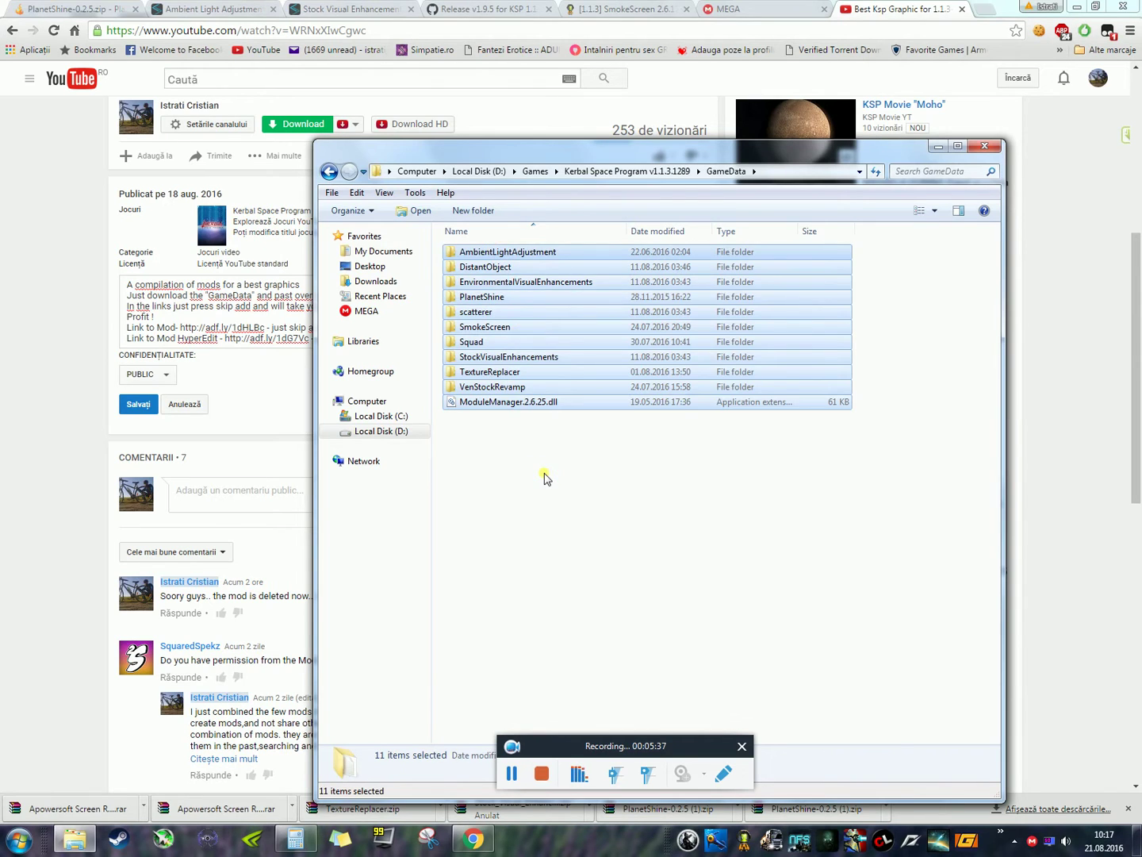
{"action": "left_click", "coordinate": [545, 475]}
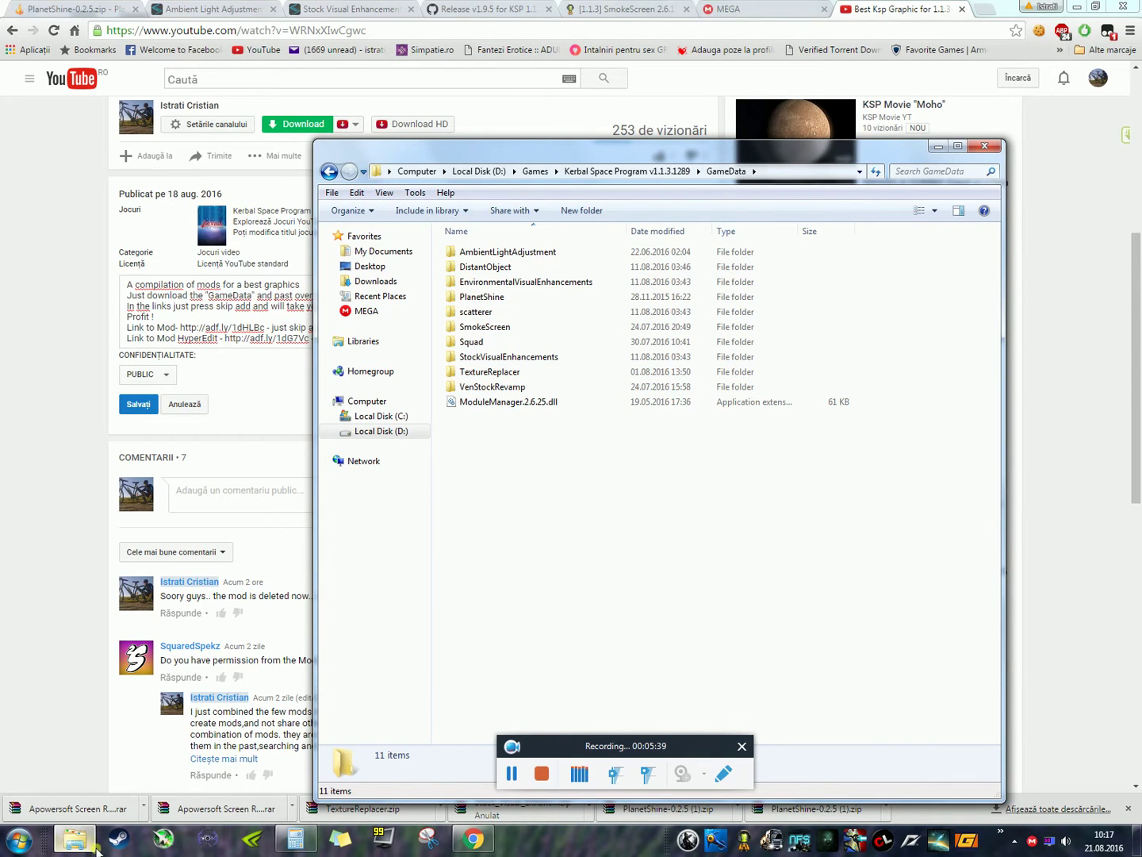
Open the HyperEdit-1.5.2.1_for-KSP-1.1.3 archive from Downloads, dismiss the licence reminder, and select the Kerbaltek folder inside GameData.
{"action": "left_click", "coordinate": [374, 281]}
{"action": "double_click", "coordinate": [571, 263]}
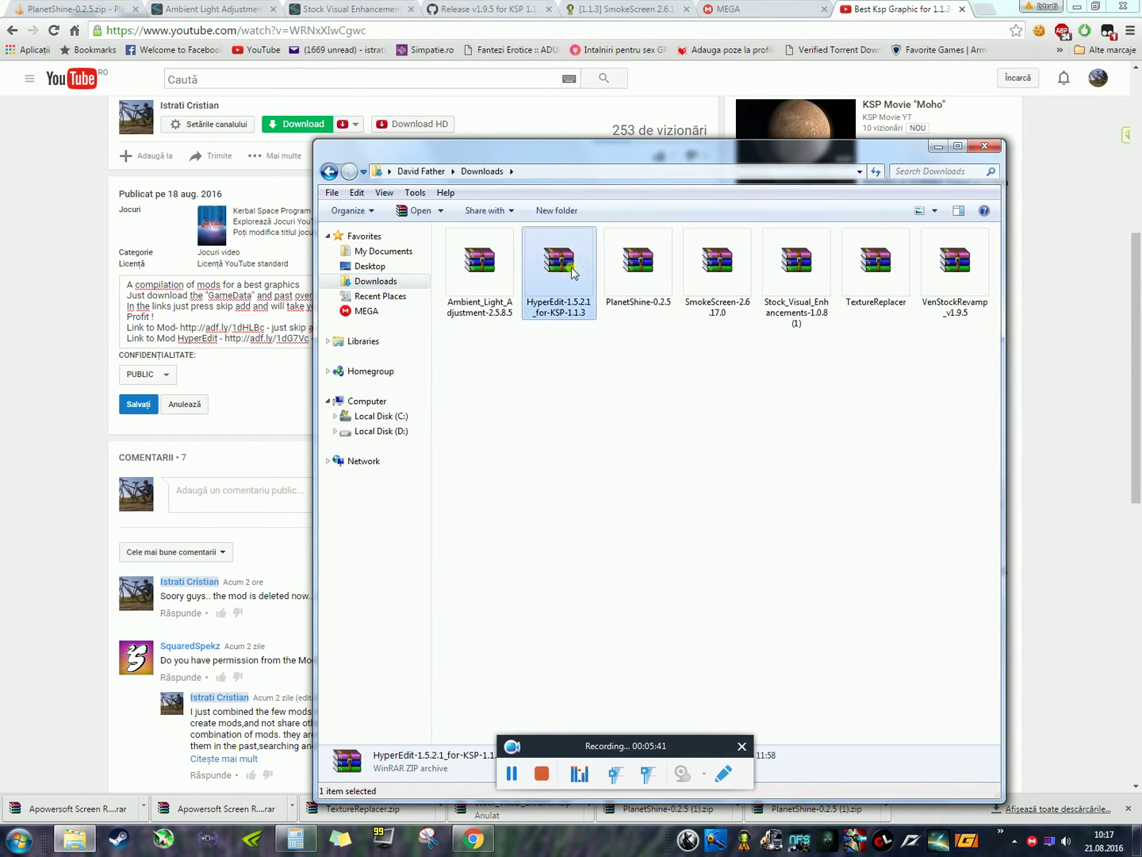
{"action": "key", "text": "Escape"}
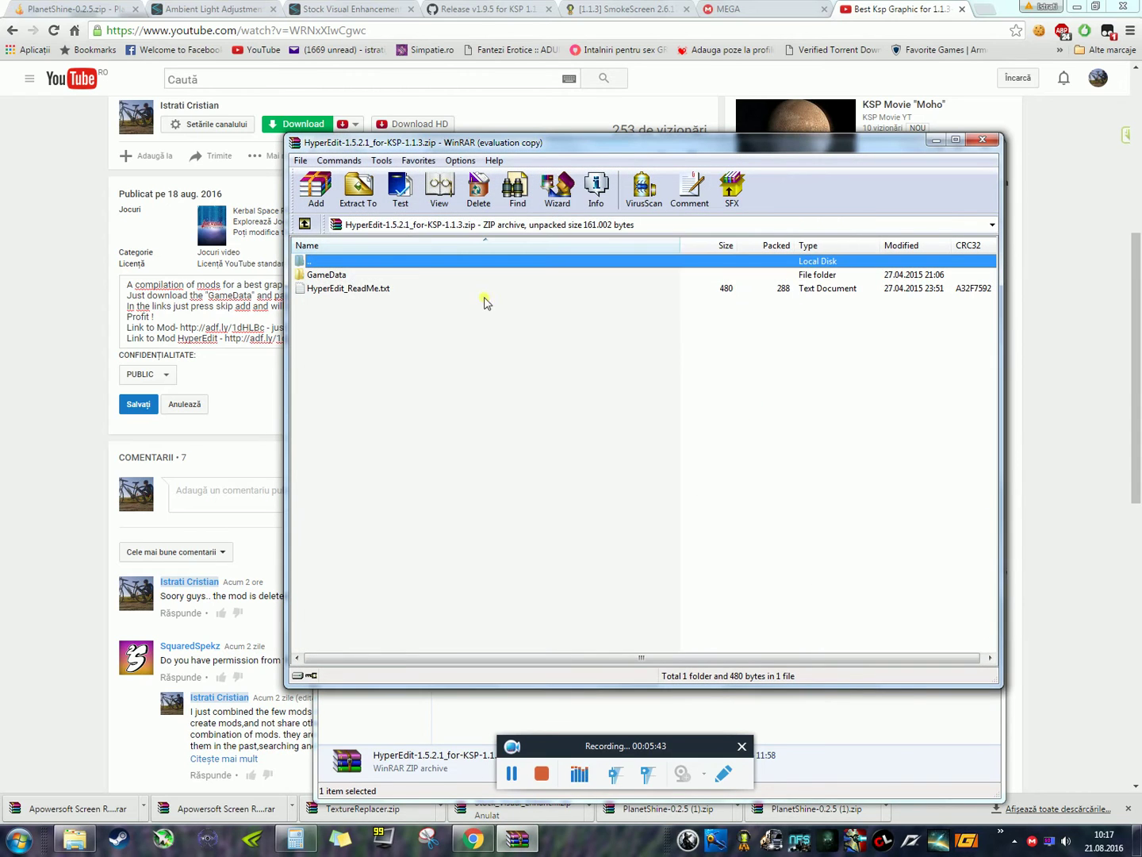
{"action": "double_click", "coordinate": [414, 273]}
{"action": "left_click", "coordinate": [376, 274]}
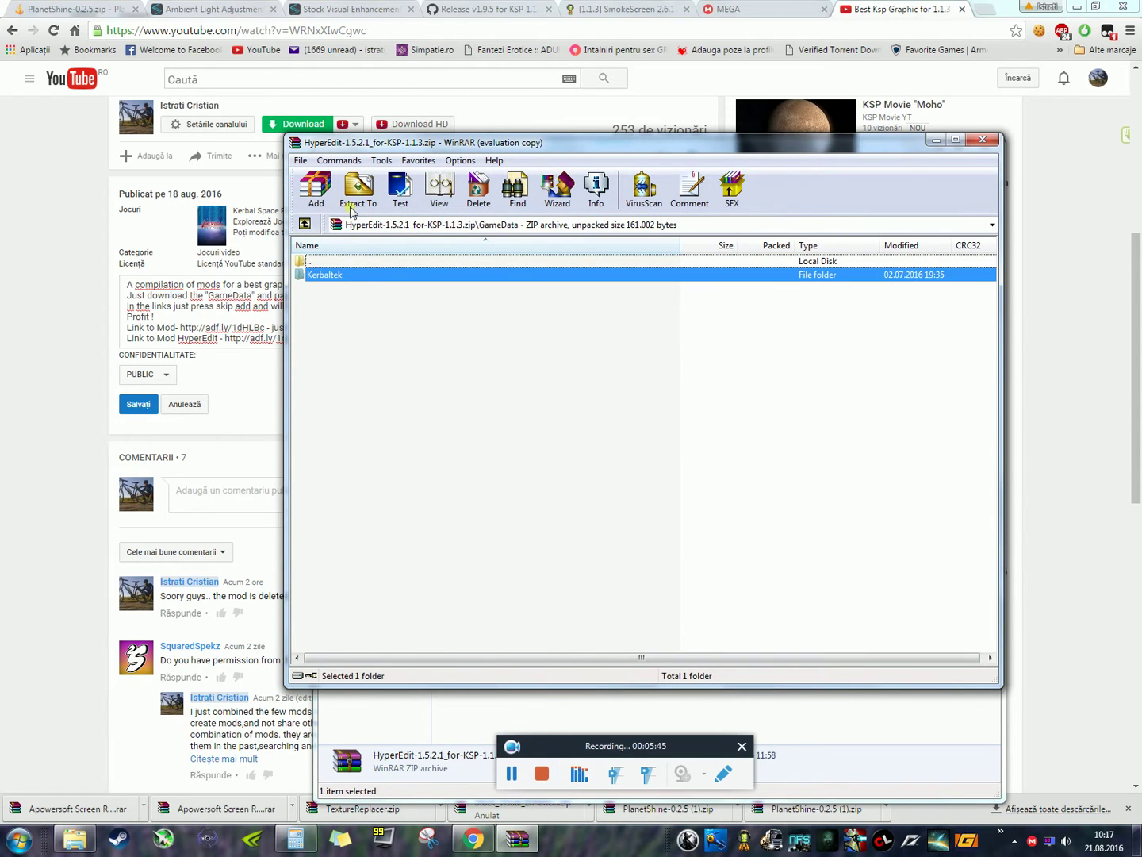
Extract the Kerbaltek folder to D:\Games\Kerbal Space Program v1.1.3.1289\GameData and close the archive.
{"action": "left_click", "coordinate": [359, 189]}
{"action": "left_click", "coordinate": [712, 305]}
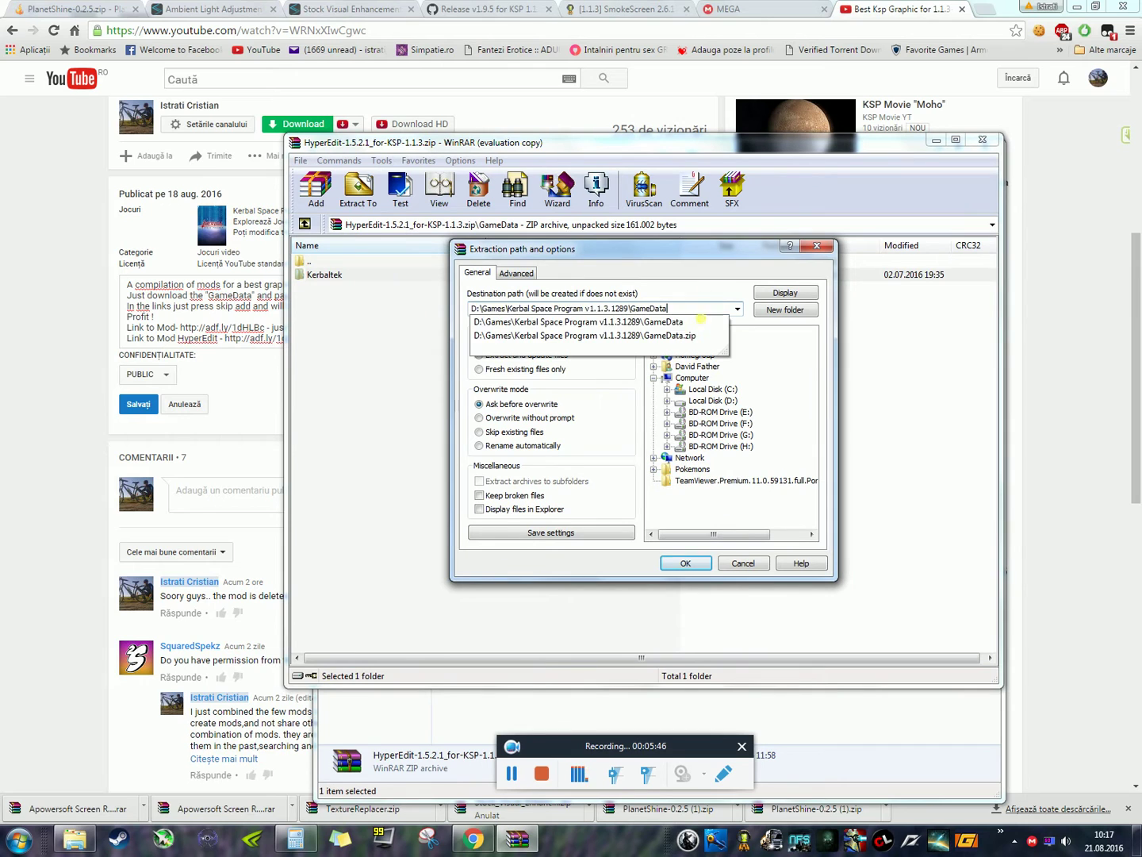
{"action": "left_click", "coordinate": [676, 323]}
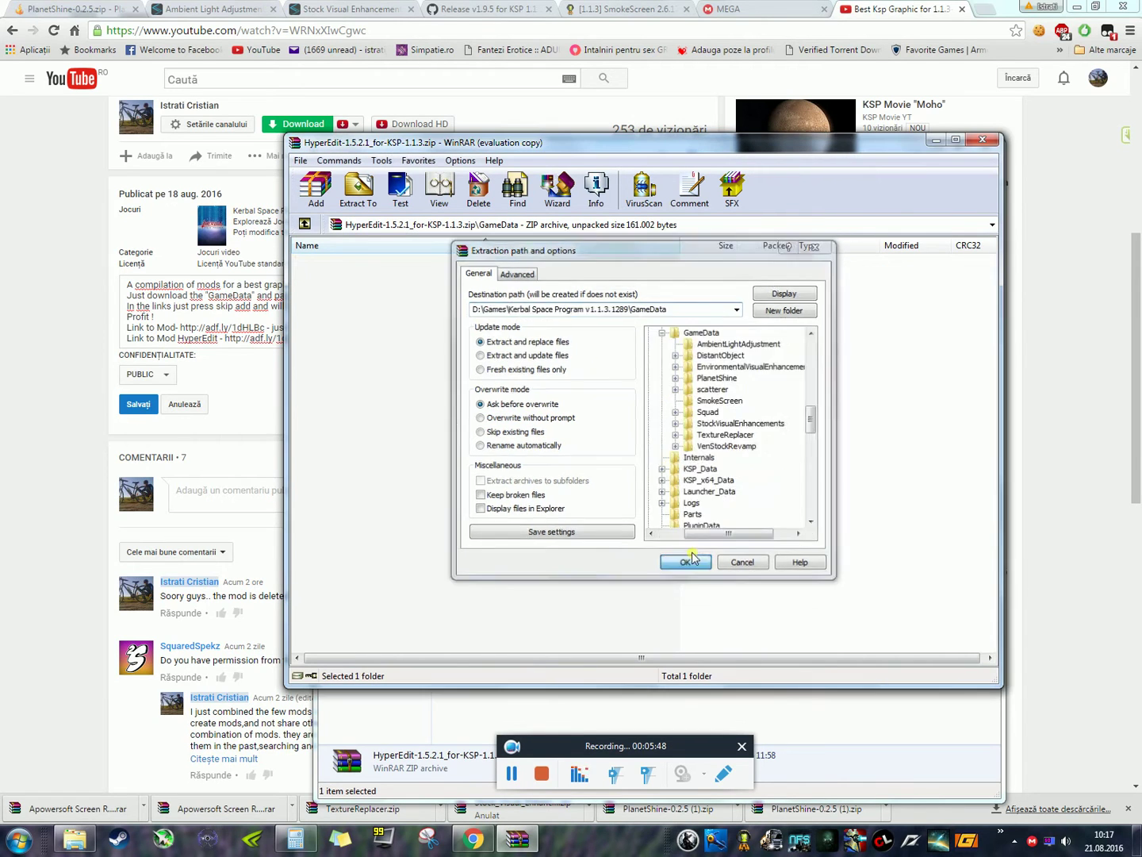
{"action": "left_click", "coordinate": [686, 563]}
{"action": "left_click", "coordinate": [983, 143]}
{"action": "left_click", "coordinate": [756, 437]}
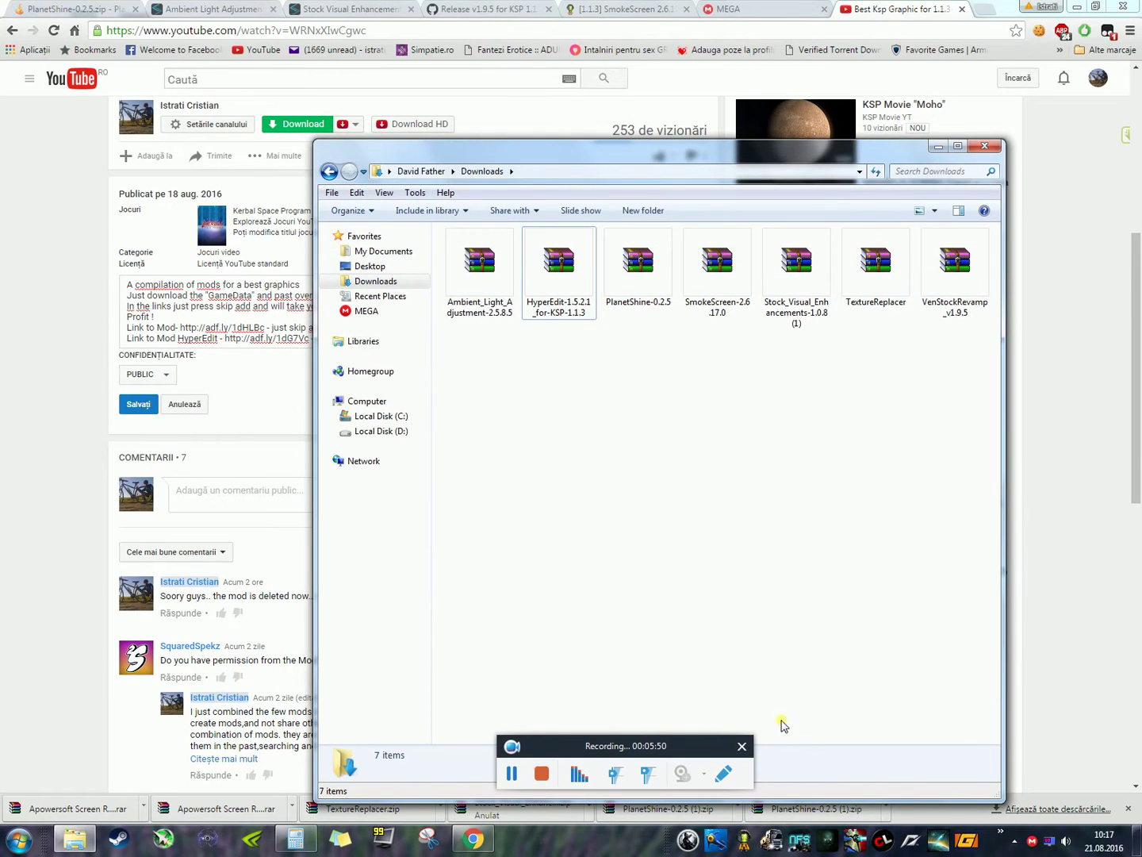
Return to the game's GameData folder and check its mod folders and the ModuleManager.2.6.25.dll file.
{"action": "left_click", "coordinate": [329, 171]}
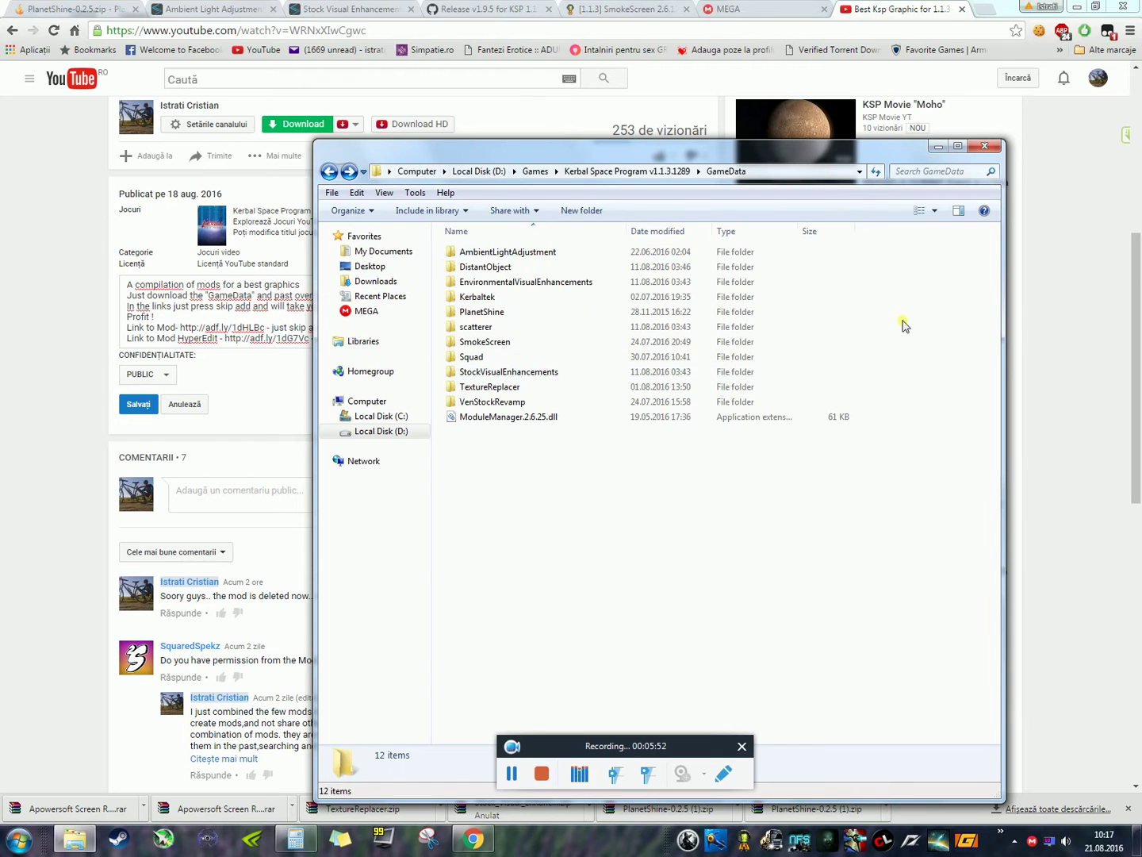
{"action": "left_click_drag", "start_coordinate": [603, 547], "coordinate": [546, 504]}
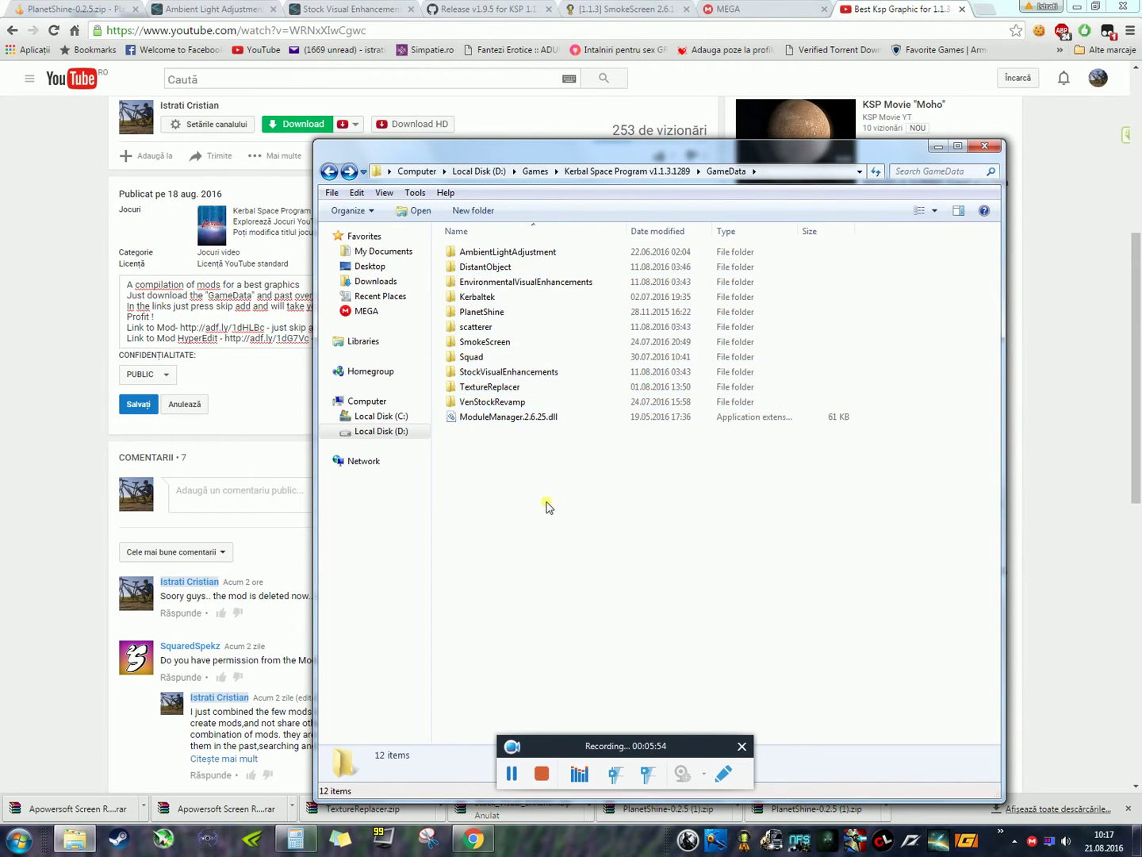
{"action": "left_click_drag", "start_coordinate": [555, 561], "coordinate": [533, 453]}
{"action": "left_click", "coordinate": [482, 420]}
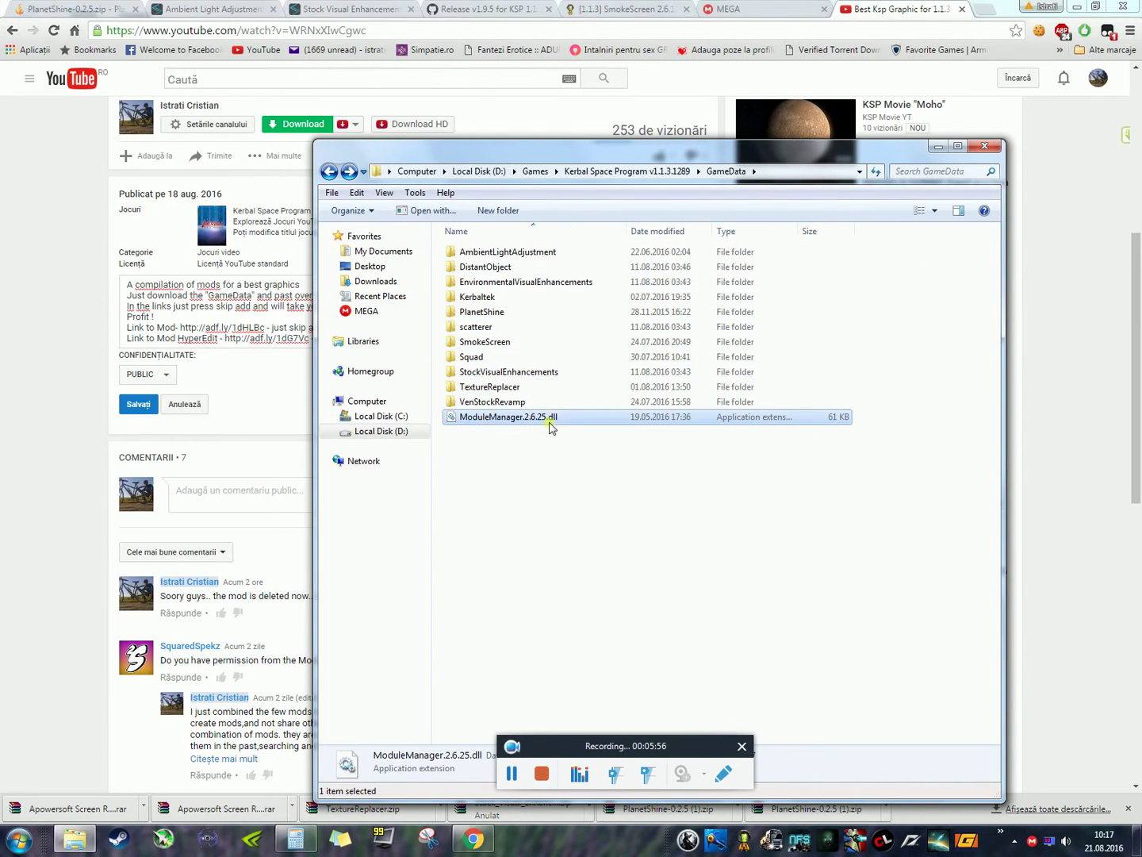
{"action": "left_click", "coordinate": [589, 535]}
{"action": "left_click_drag", "start_coordinate": [589, 535], "coordinate": [544, 531]}
{"action": "left_click", "coordinate": [543, 532]}
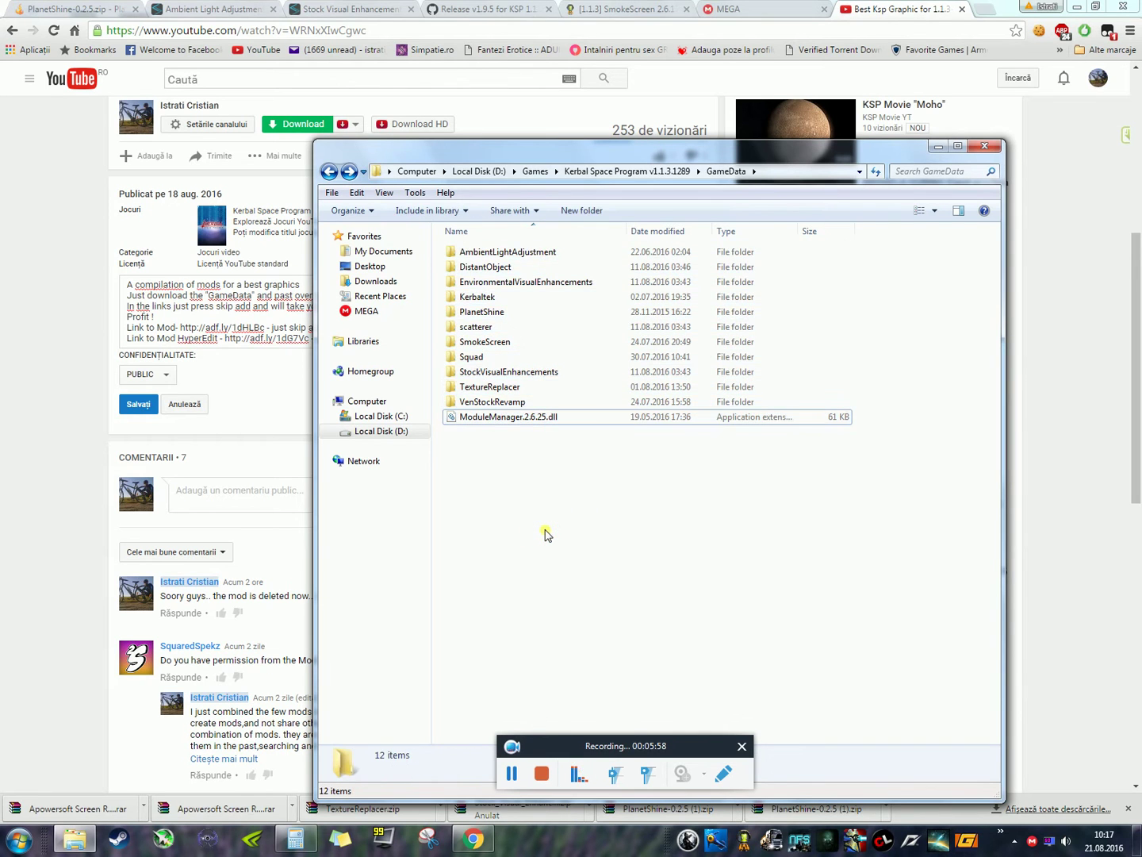
Go up to the Kerbal Space Program v1.1.3.1289 folder and launch the game with KSP_x64.
{"action": "key", "text": "alt+Up"}
{"action": "scroll", "coordinate": [584, 571], "scroll_direction": "down", "scroll_amount": 2}
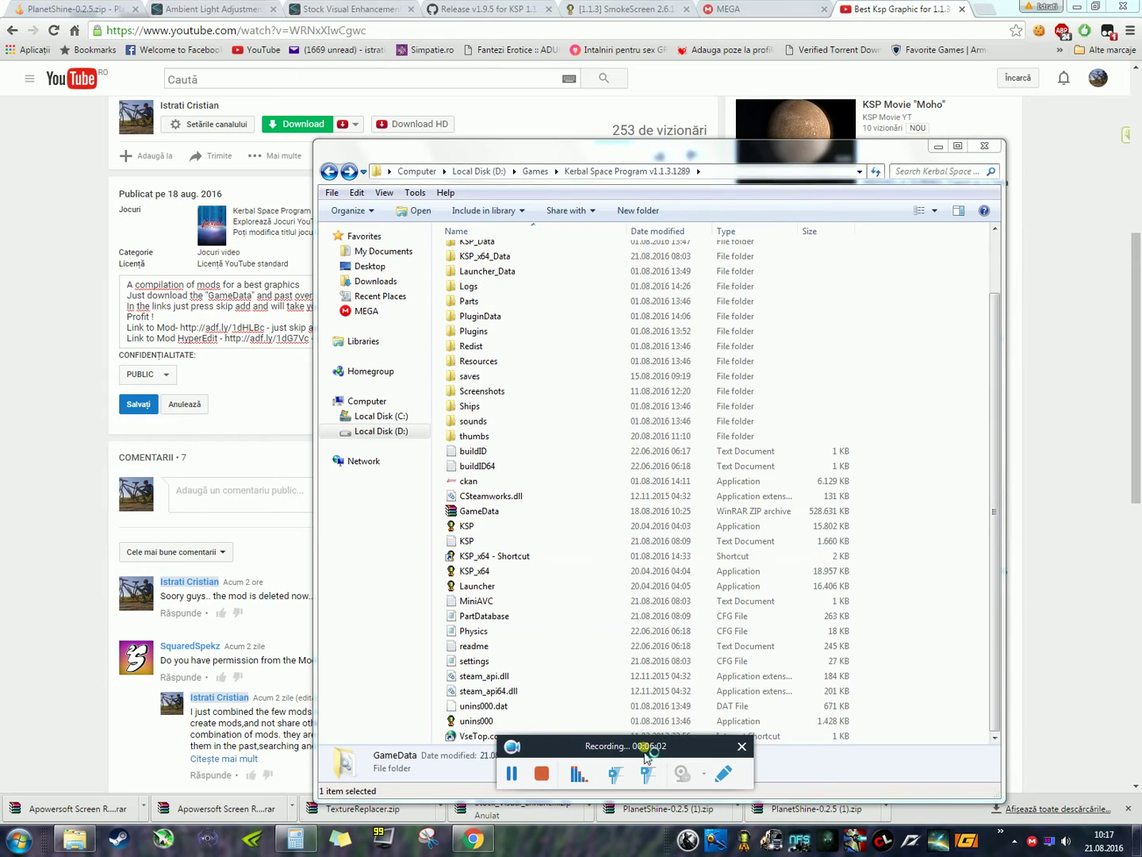
{"action": "double_click", "coordinate": [619, 568]}
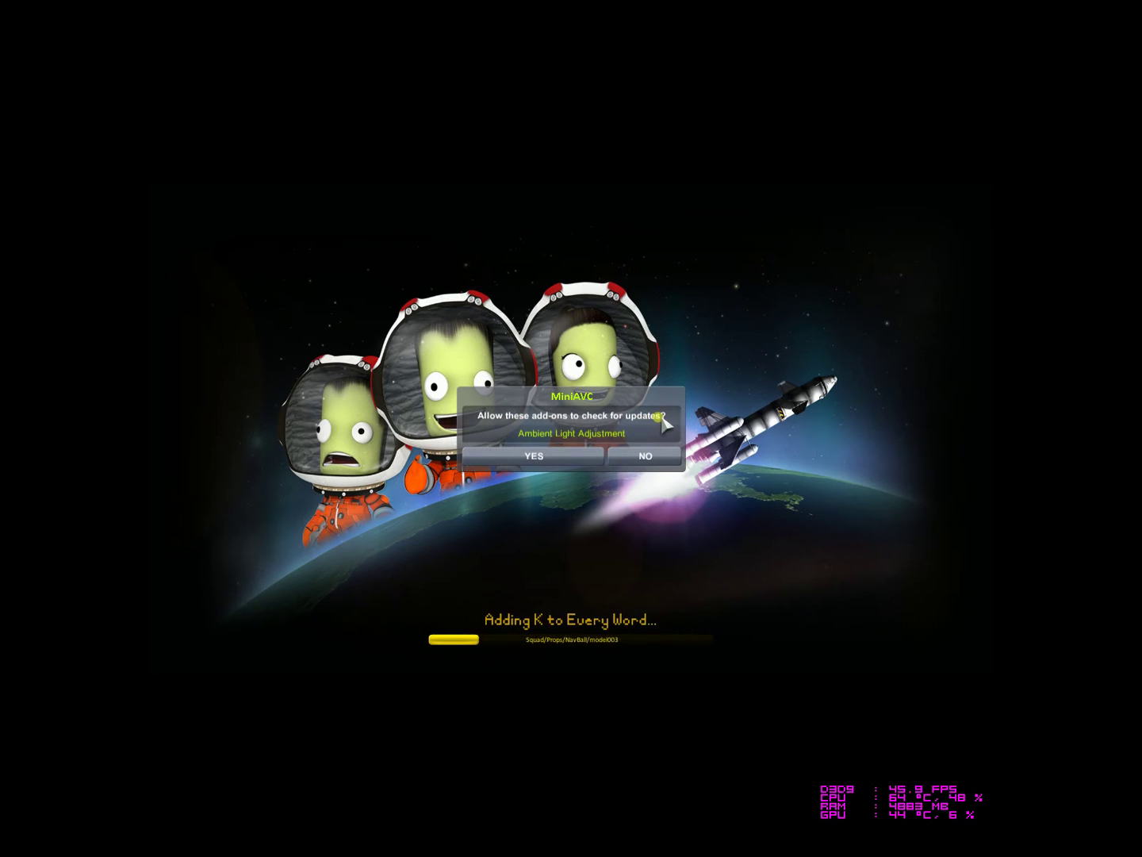
Allow Ambient Light Adjustment and PlanetShine to check for updates, and dismiss the PlanetShine version notice.
{"action": "left_click", "coordinate": [548, 457]}
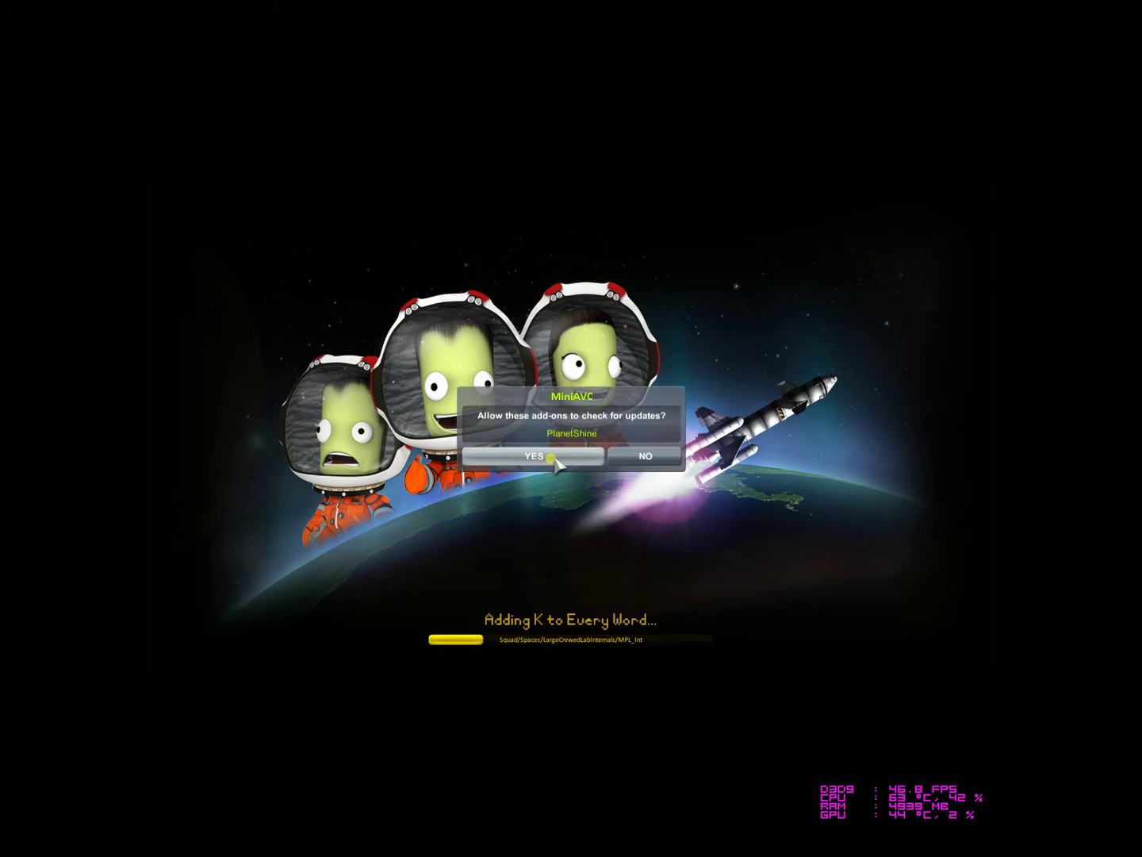
{"action": "left_click", "coordinate": [568, 459]}
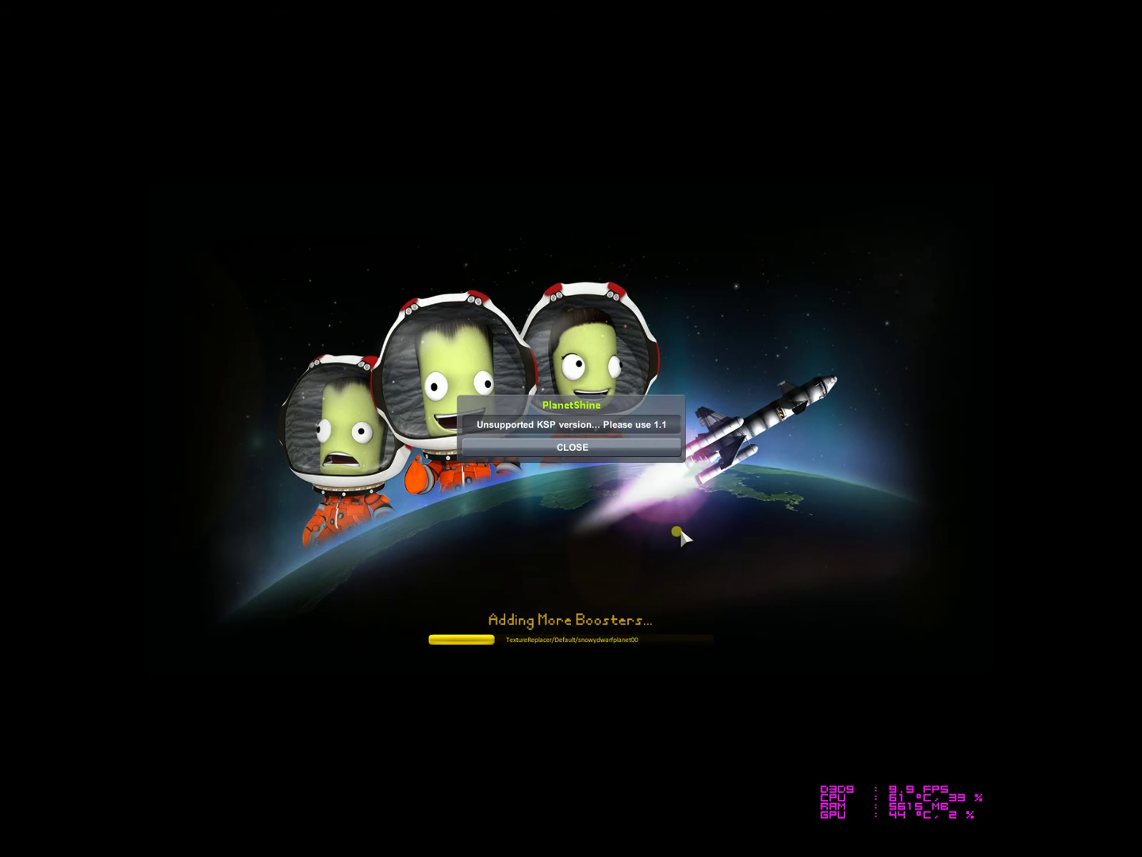
{"action": "left_click", "coordinate": [559, 448]}
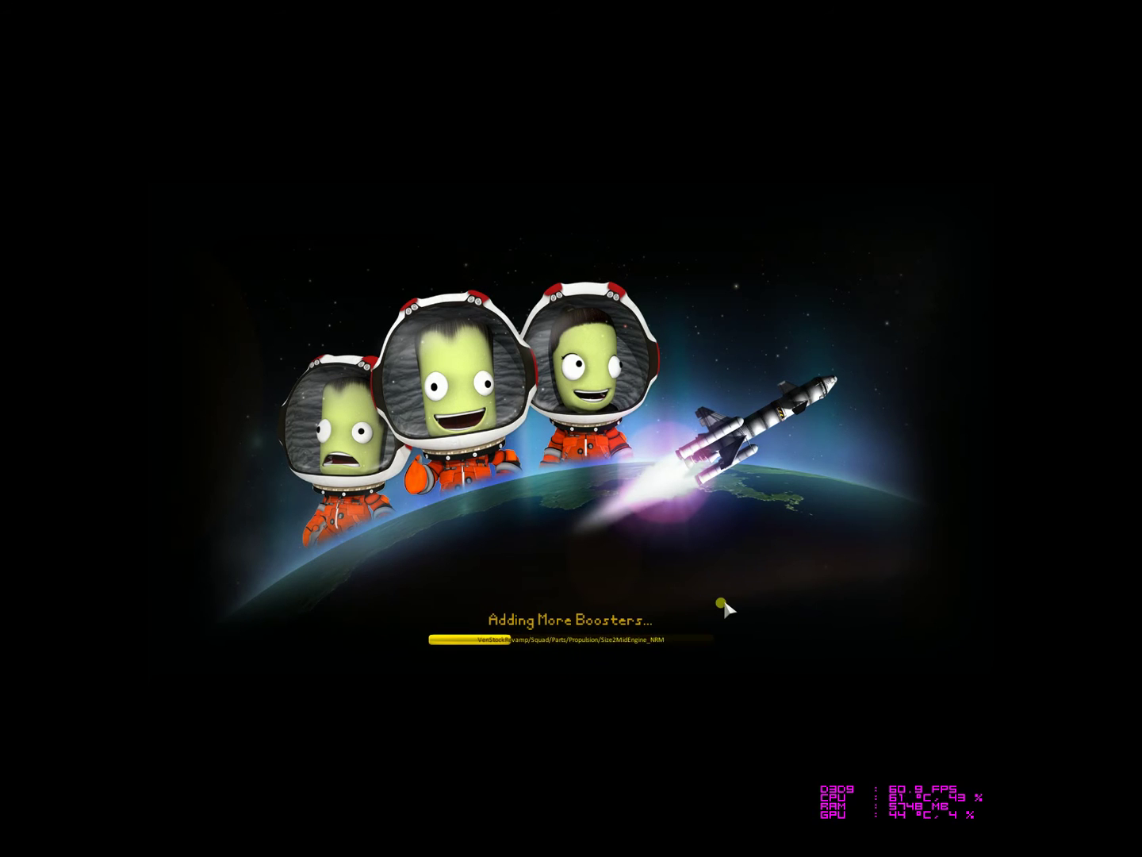